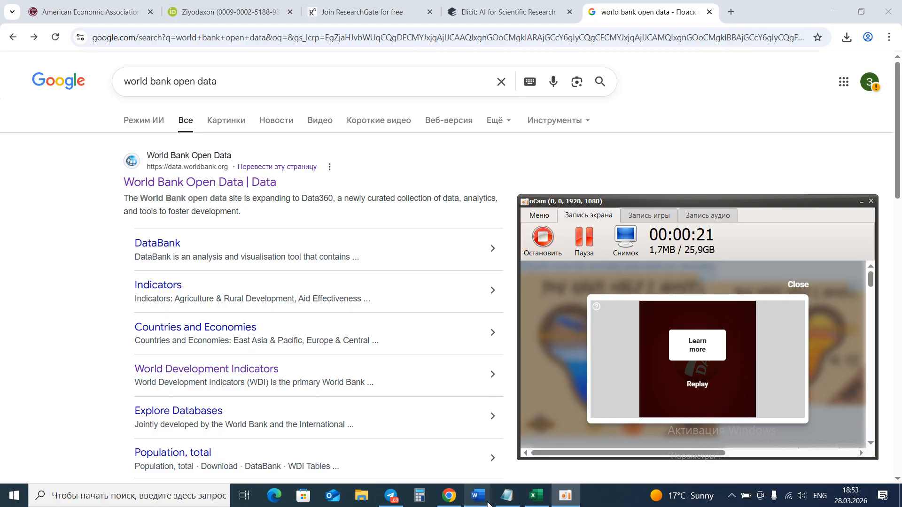
Review the research task plan table in the Word document.
{"action": "mouse_move", "coordinate": [478, 496]}
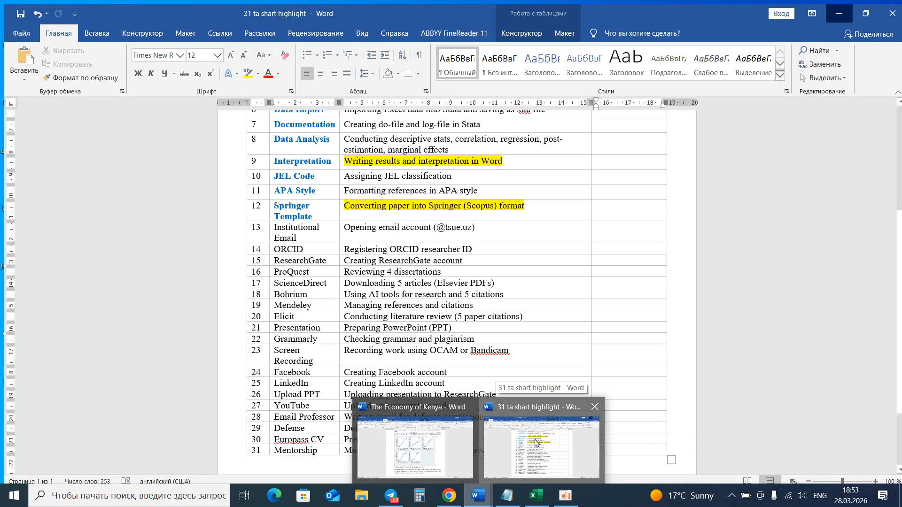
{"action": "left_click", "coordinate": [536, 437]}
{"action": "scroll", "coordinate": [671, 306], "scroll_direction": "up", "scroll_amount": 5}
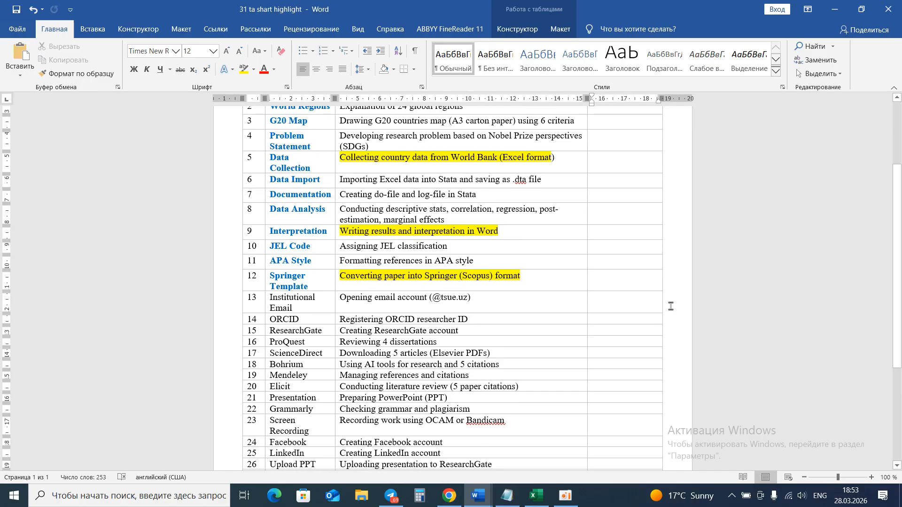
{"action": "scroll", "coordinate": [671, 306], "scroll_direction": "down", "scroll_amount": 3}
{"action": "scroll", "coordinate": [671, 306], "scroll_direction": "down", "scroll_amount": 4}
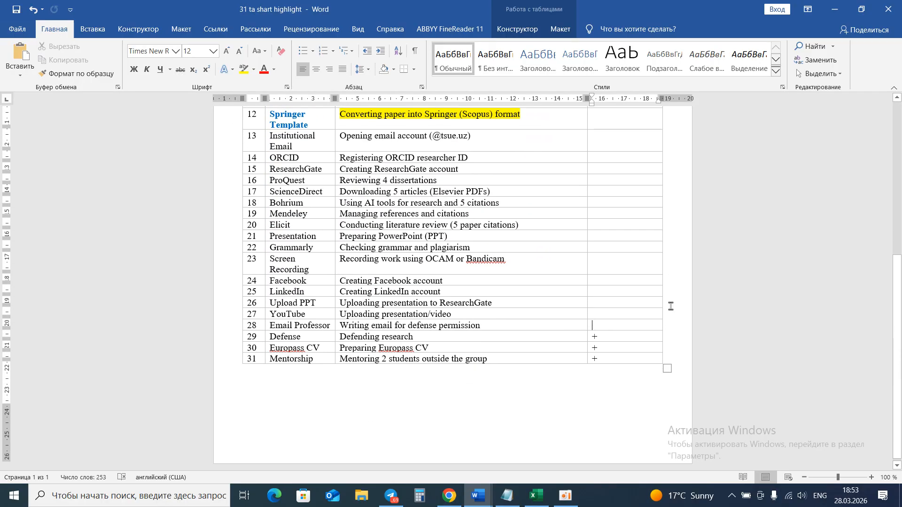
{"action": "scroll", "coordinate": [595, 322], "scroll_direction": "up", "scroll_amount": 7}
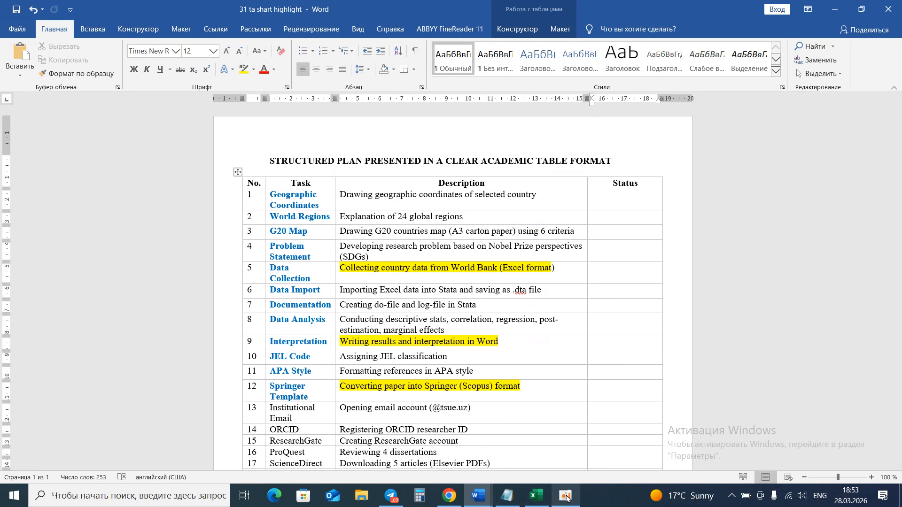
Open the World Bank Open Data site from the search results.
{"action": "left_click", "coordinate": [573, 400]}
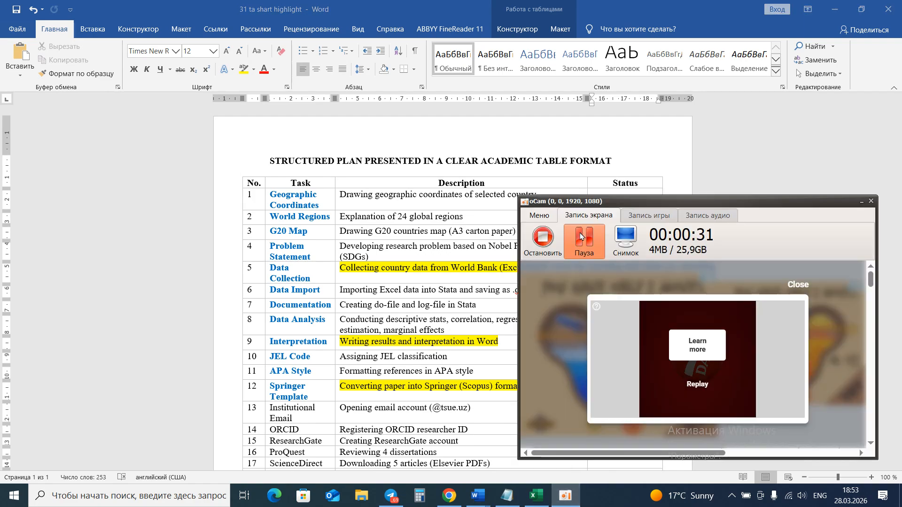
{"action": "left_click", "coordinate": [590, 243]}
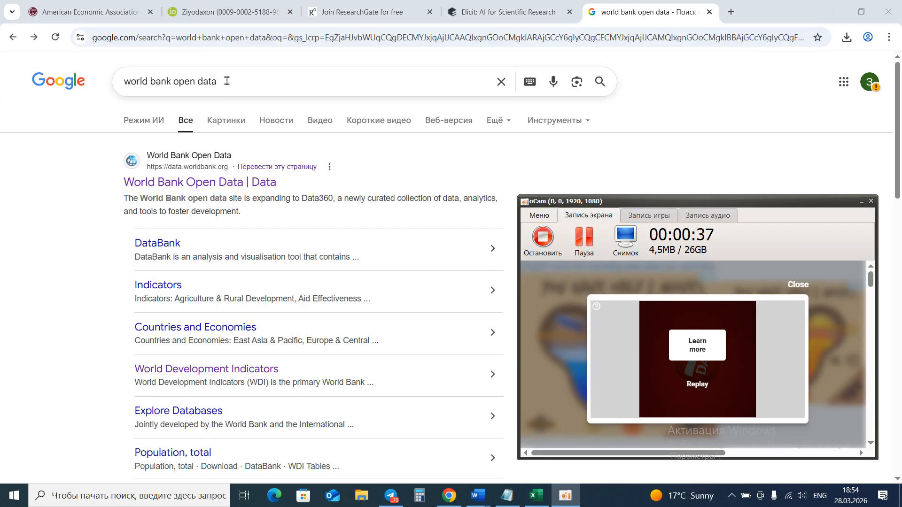
{"action": "left_click", "coordinate": [224, 186]}
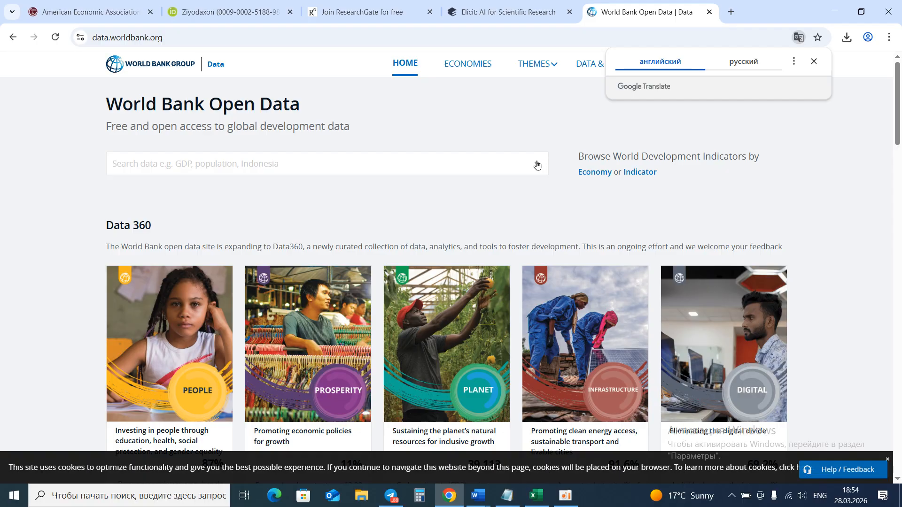
Search the data site for Kenya and open Kenya's country page.
{"action": "left_click", "coordinate": [237, 163]}
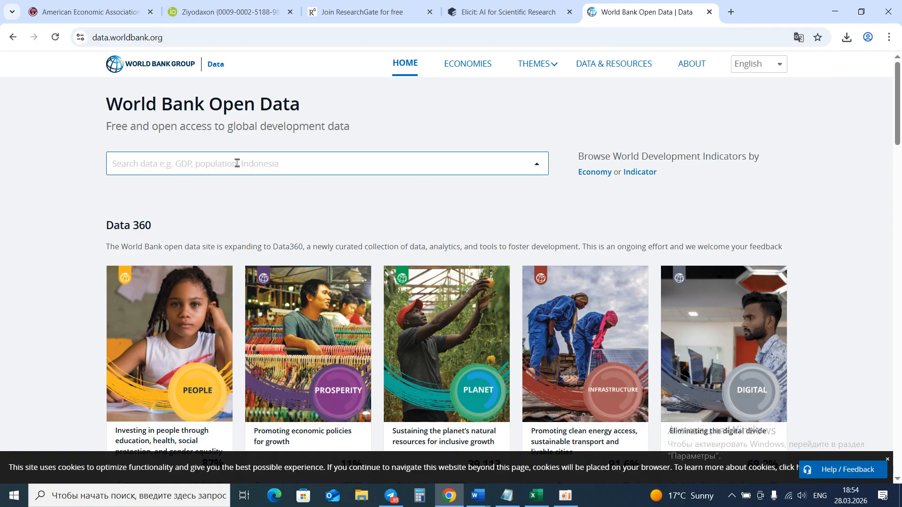
{"action": "type", "text": "Kenya"}
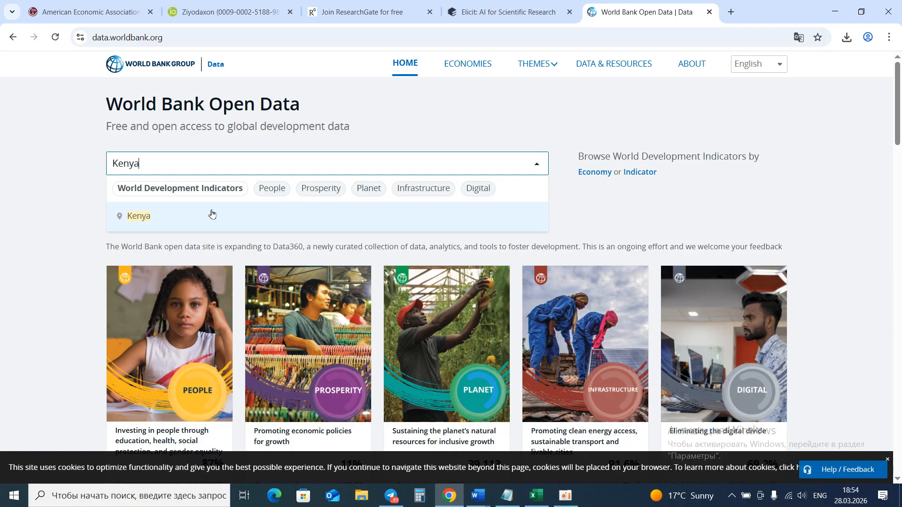
{"action": "left_click", "coordinate": [212, 215]}
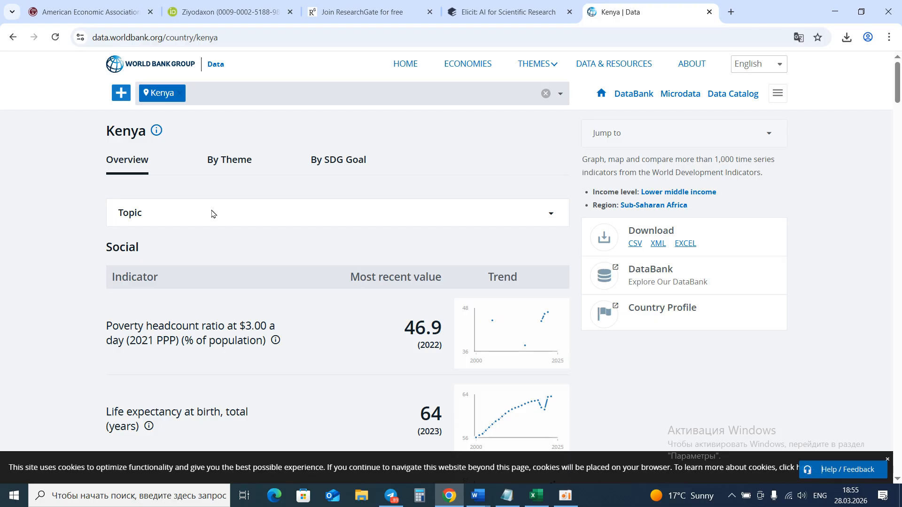
Scroll through Kenya's social and economic indicator overview on the country page.
{"action": "scroll", "coordinate": [212, 214], "scroll_direction": "down", "scroll_amount": 1}
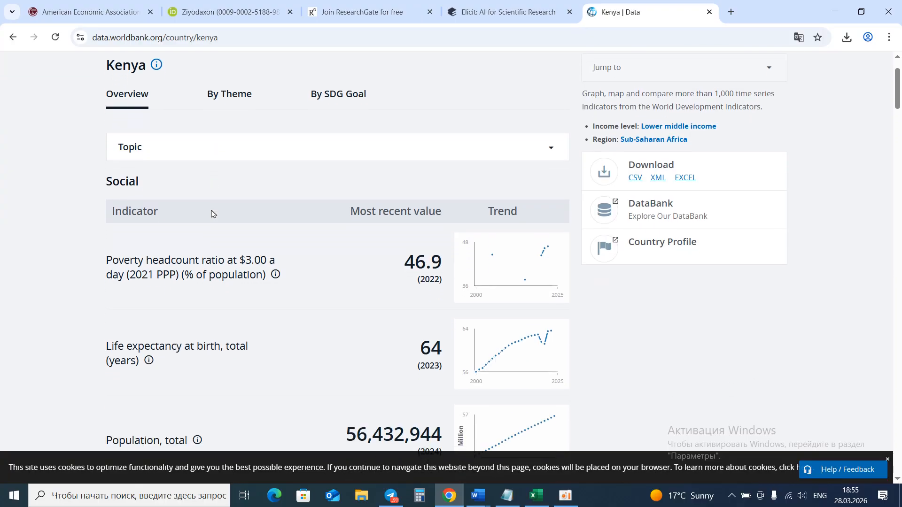
{"action": "scroll", "coordinate": [212, 214], "scroll_direction": "down", "scroll_amount": 1}
{"action": "scroll", "coordinate": [212, 214], "scroll_direction": "up", "scroll_amount": 1}
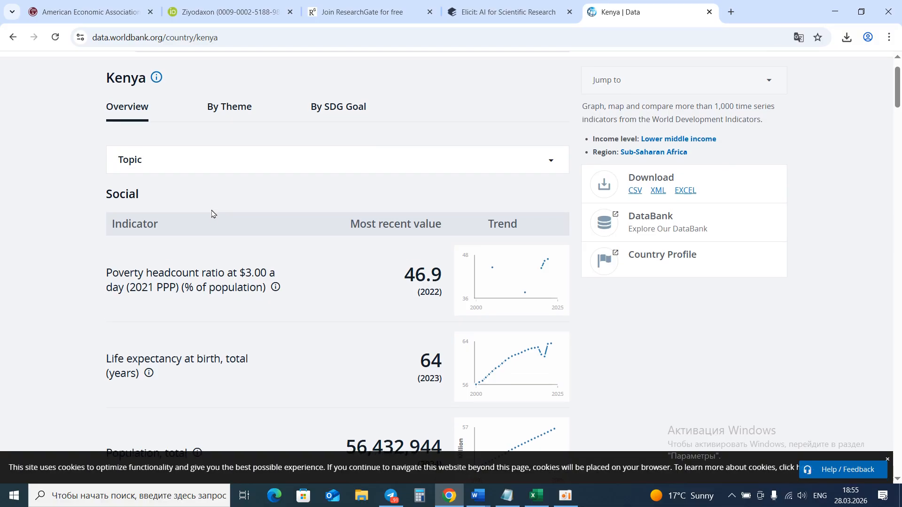
{"action": "scroll", "coordinate": [212, 214], "scroll_direction": "down", "scroll_amount": 1}
{"action": "scroll", "coordinate": [212, 214], "scroll_direction": "down", "scroll_amount": 1}
{"action": "scroll", "coordinate": [212, 214], "scroll_direction": "up", "scroll_amount": 1}
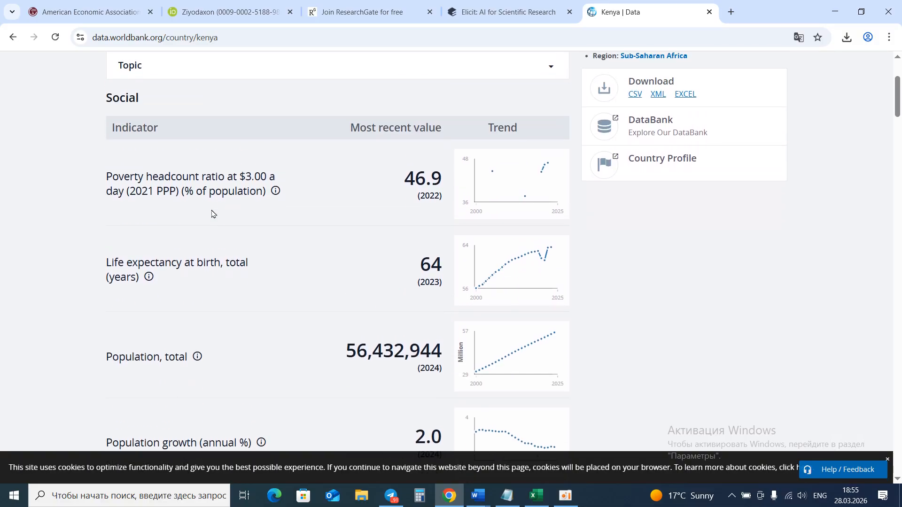
{"action": "scroll", "coordinate": [212, 214], "scroll_direction": "down", "scroll_amount": 3}
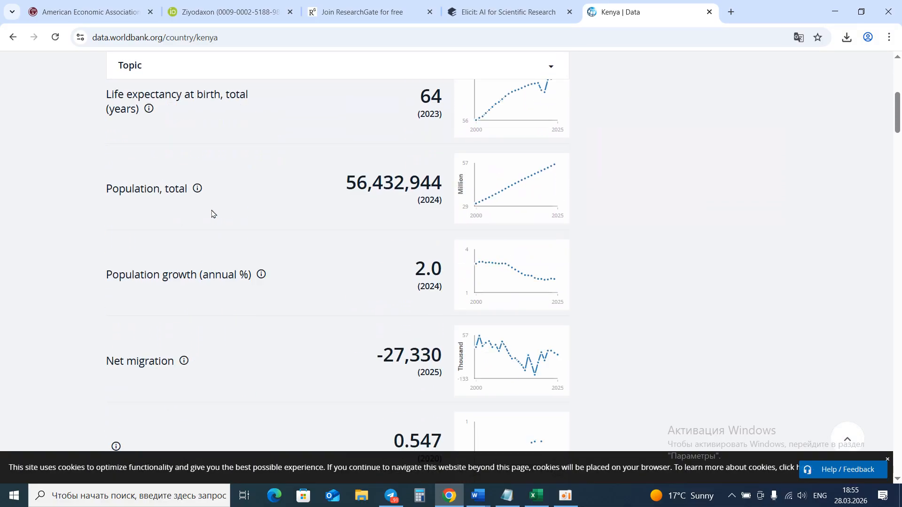
{"action": "scroll", "coordinate": [212, 214], "scroll_direction": "down", "scroll_amount": 13}
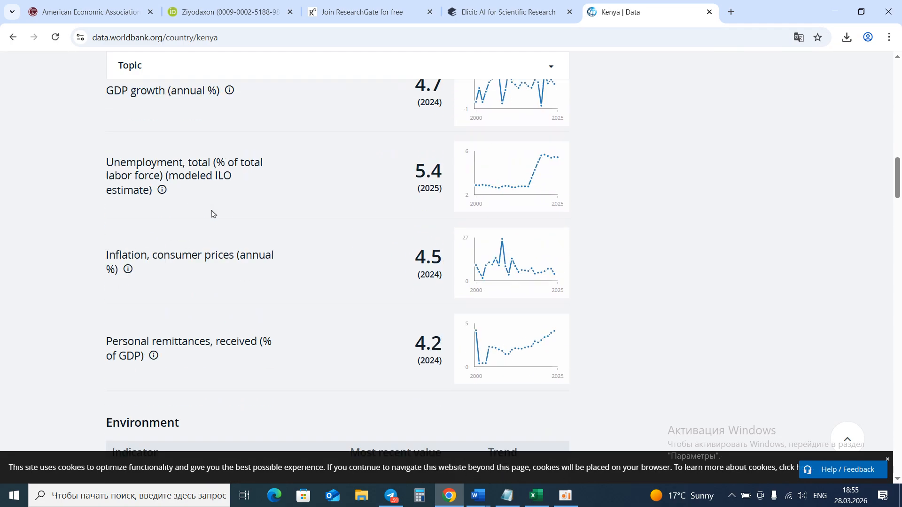
{"action": "scroll", "coordinate": [212, 214], "scroll_direction": "down", "scroll_amount": 10}
{"action": "scroll", "coordinate": [212, 213], "scroll_direction": "up", "scroll_amount": 18}
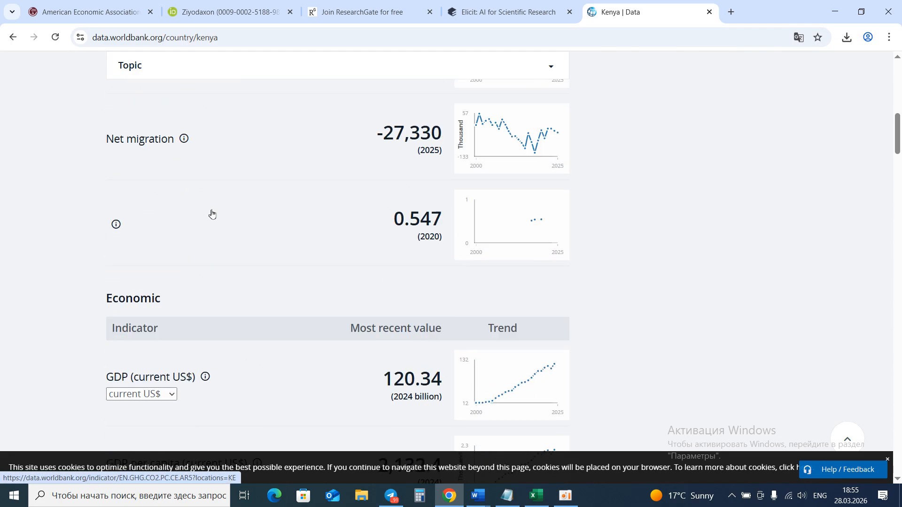
{"action": "scroll", "coordinate": [212, 214], "scroll_direction": "up", "scroll_amount": 9}
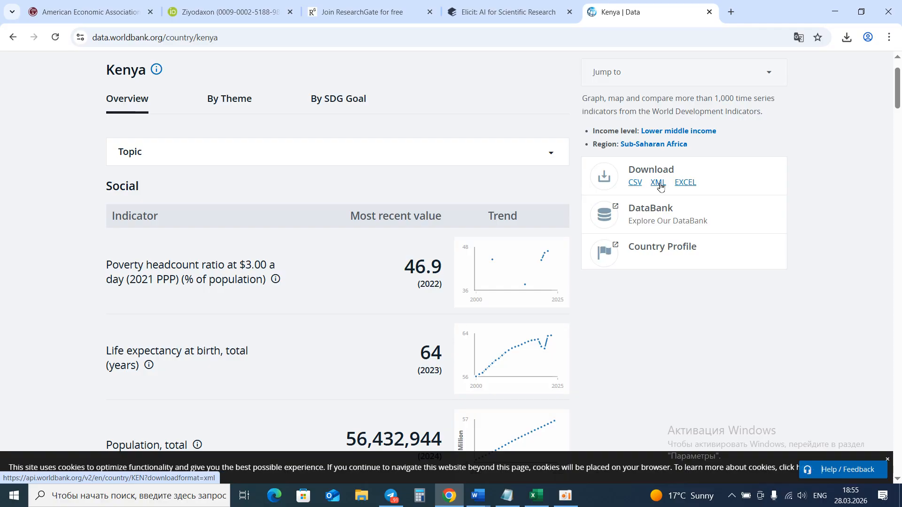
Download Kenya's data in Excel format, open the file and go to its Data sheet.
{"action": "left_click", "coordinate": [680, 187]}
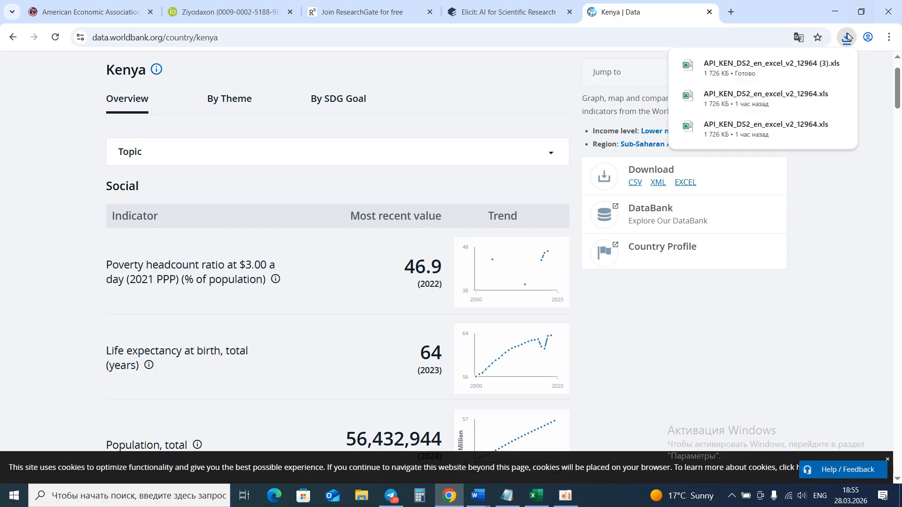
{"action": "left_click", "coordinate": [839, 64]}
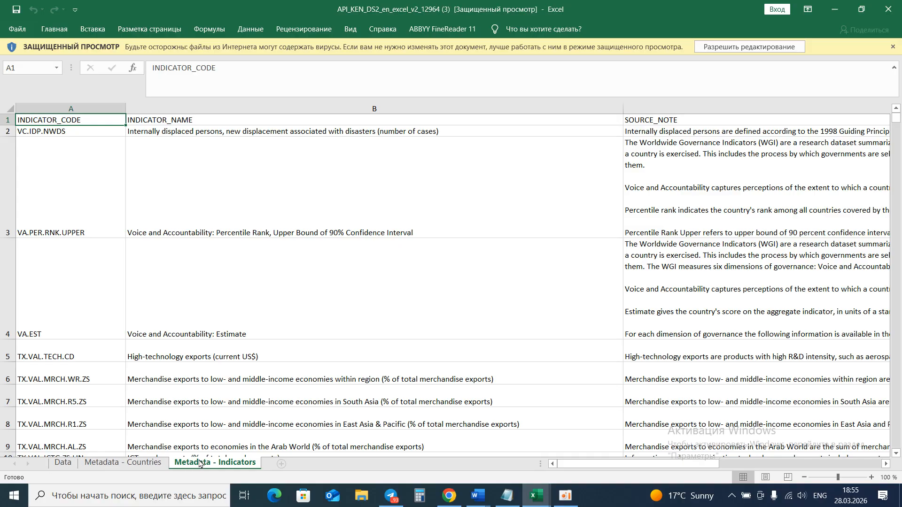
{"action": "left_click", "coordinate": [66, 464]}
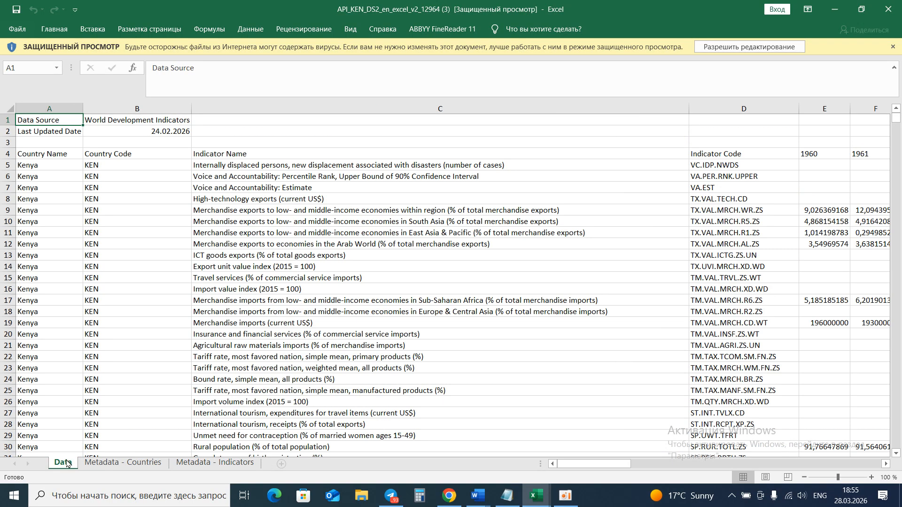
{"action": "left_click", "coordinate": [57, 154]}
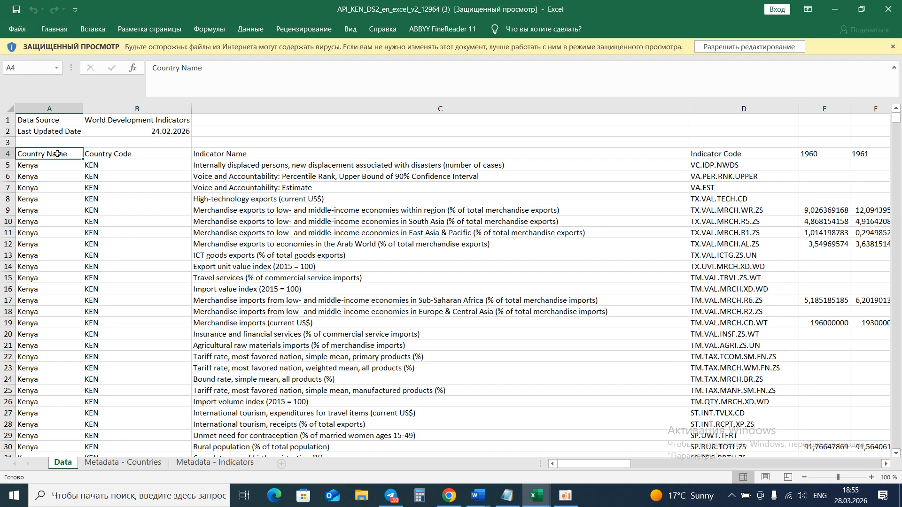
Enable editing of the downloaded workbook.
{"action": "left_click_drag", "start_coordinate": [57, 154], "coordinate": [870, 154]}
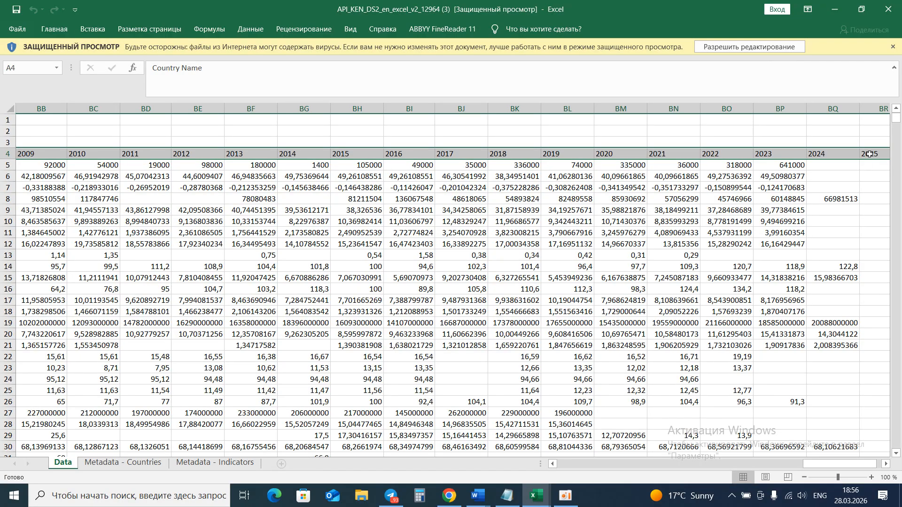
{"action": "left_click", "coordinate": [778, 47]}
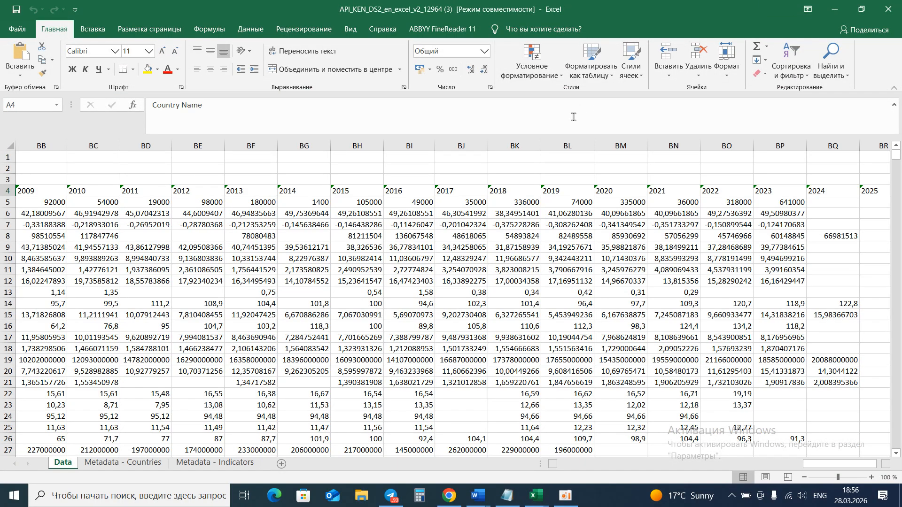
Add a new blank worksheet and return to the Data sheet.
{"action": "left_click", "coordinate": [281, 463]}
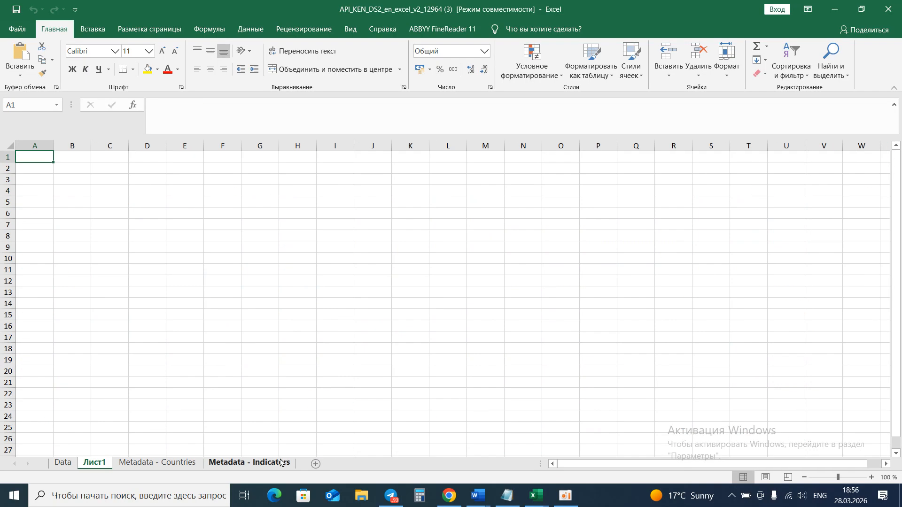
{"action": "left_click", "coordinate": [67, 463]}
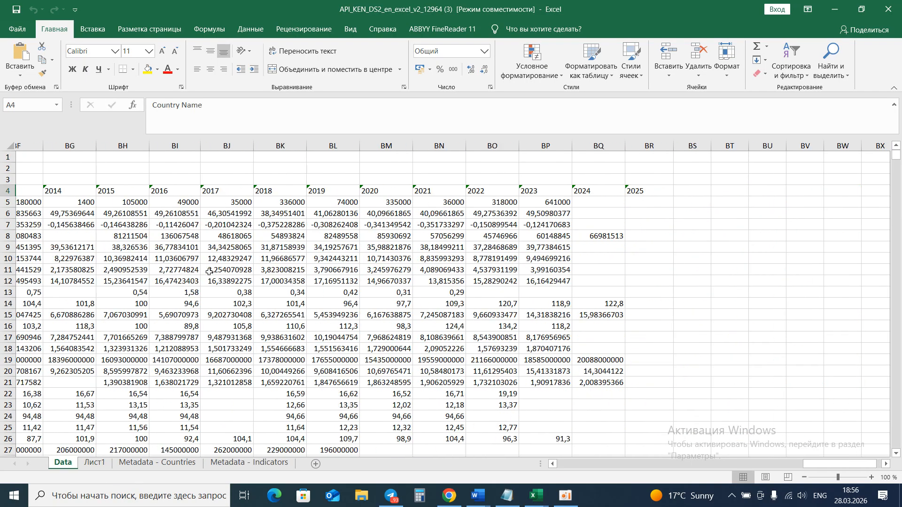
{"action": "scroll", "coordinate": [208, 272], "scroll_direction": "left", "scroll_amount": 15}
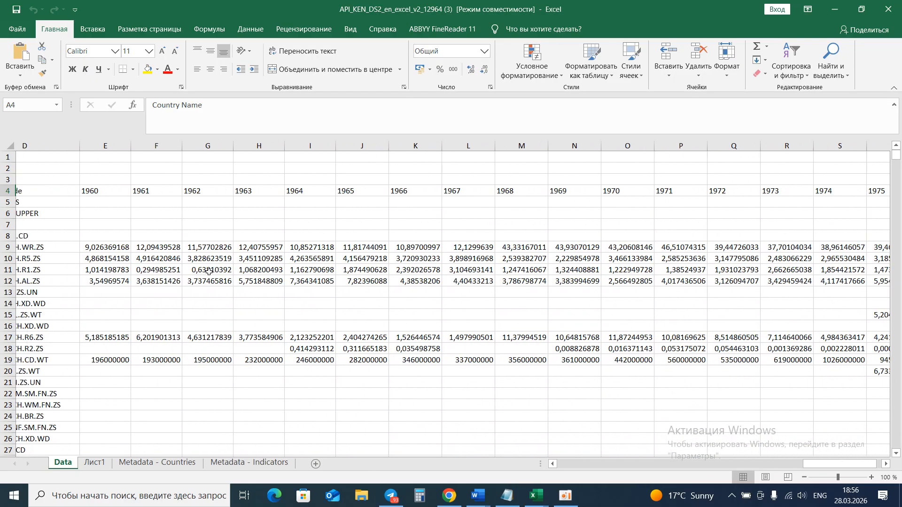
{"action": "scroll", "coordinate": [263, 273], "scroll_direction": "left", "scroll_amount": 3}
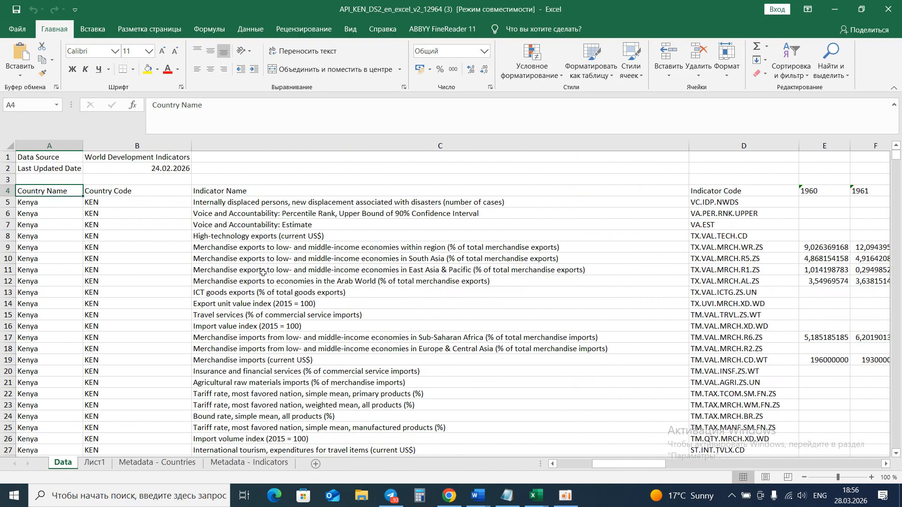
{"action": "scroll", "coordinate": [262, 272], "scroll_direction": "right", "scroll_amount": 2}
{"action": "scroll", "coordinate": [262, 272], "scroll_direction": "left", "scroll_amount": 2}
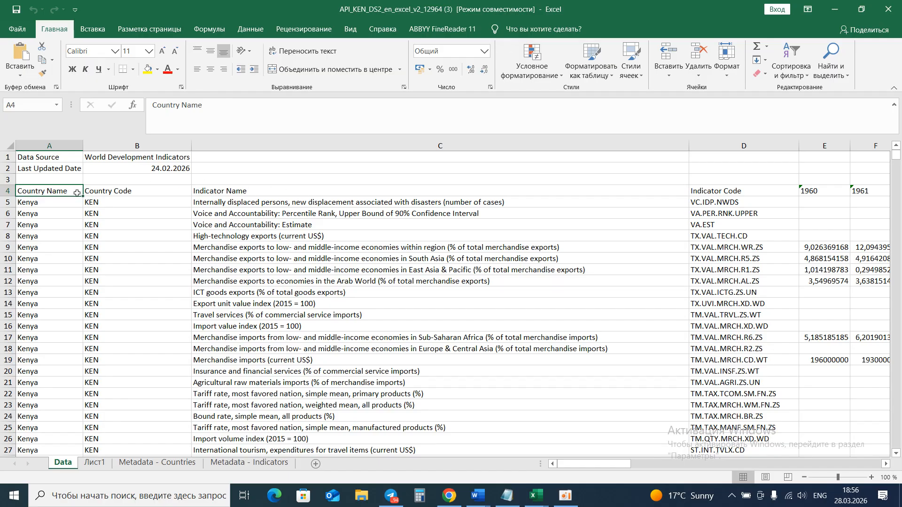
Copy the header row from Country Name to 2025 and paste it transposed into cell A1 of Лист1.
{"action": "left_click_drag", "start_coordinate": [73, 190], "coordinate": [618, 190]}
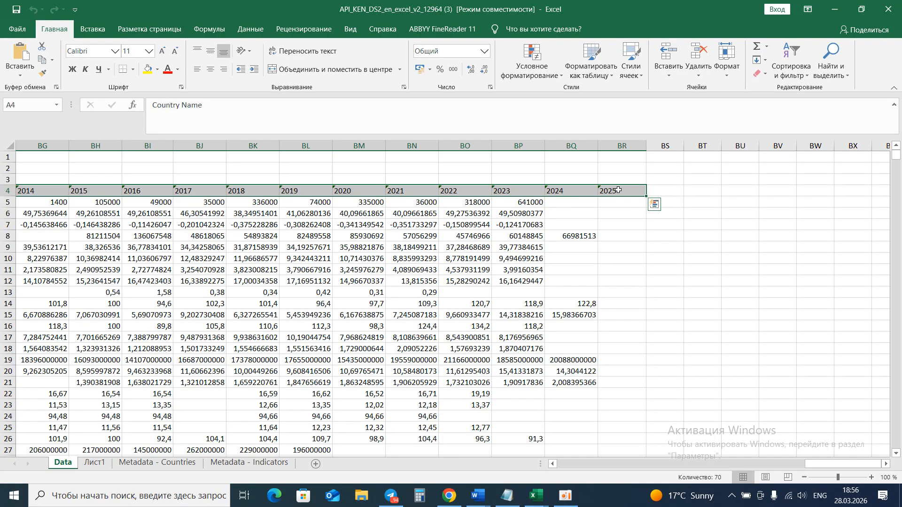
{"action": "key", "text": "ctrl+c"}
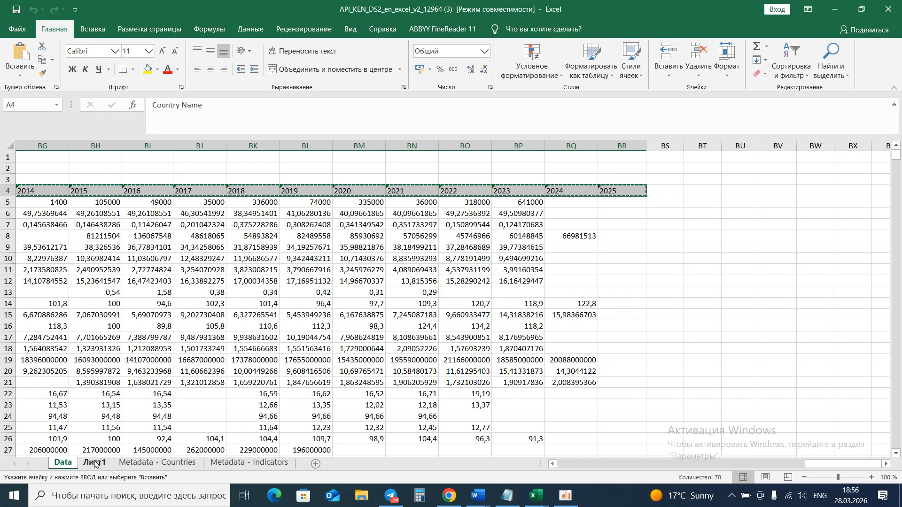
{"action": "left_click", "coordinate": [95, 463]}
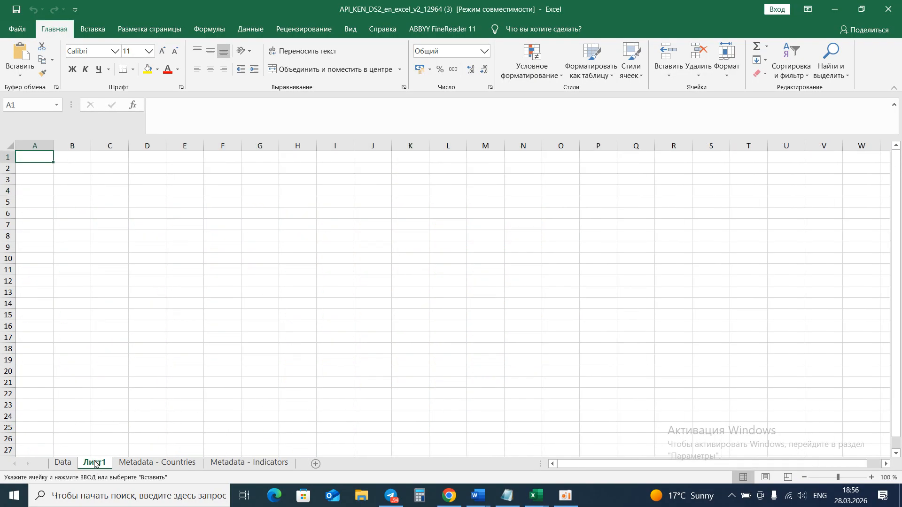
{"action": "right_click", "coordinate": [42, 161]}
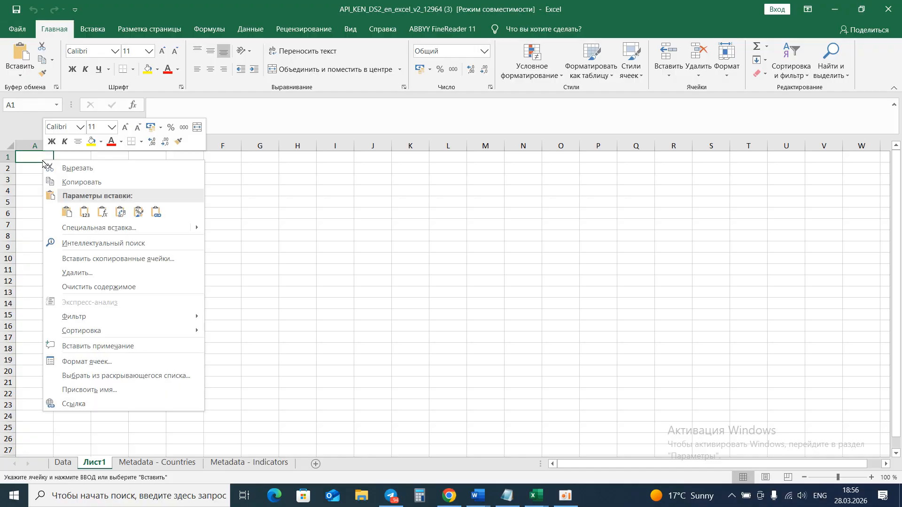
{"action": "left_click", "coordinate": [120, 210]}
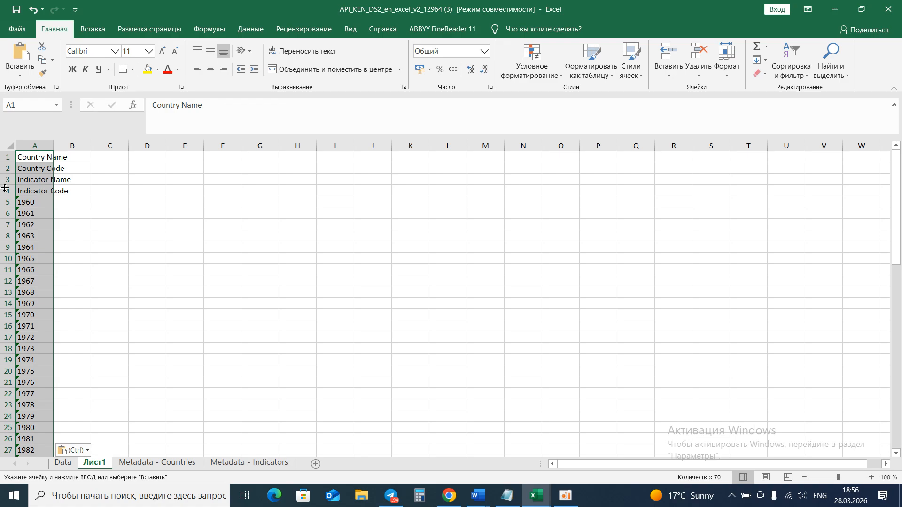
Delete the Country Code, Indicator Name and Indicator Code rows from Лист1.
{"action": "left_click", "coordinate": [89, 225]}
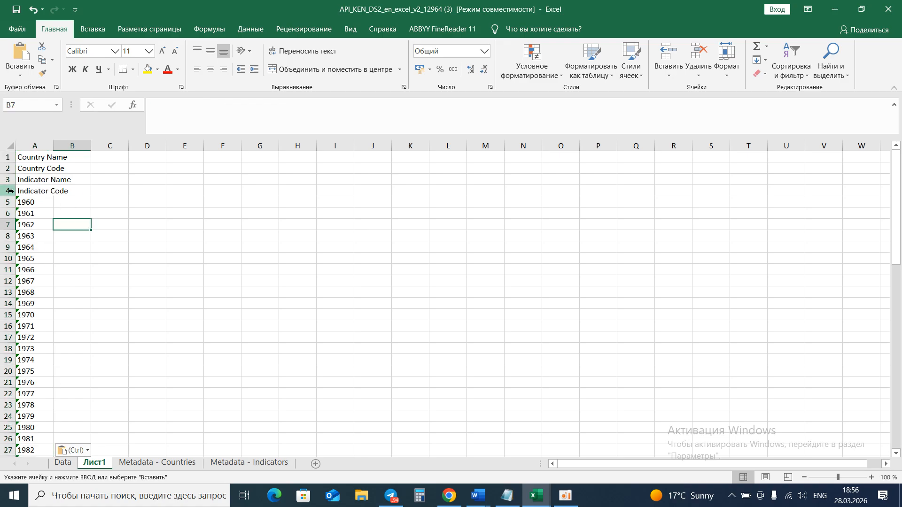
{"action": "left_click_drag", "start_coordinate": [9, 191], "coordinate": [7, 168]}
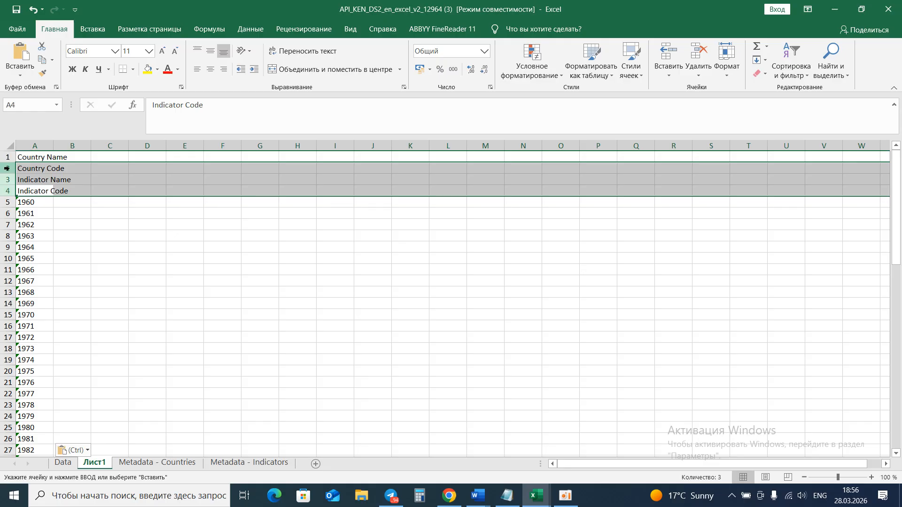
{"action": "right_click", "coordinate": [7, 168]}
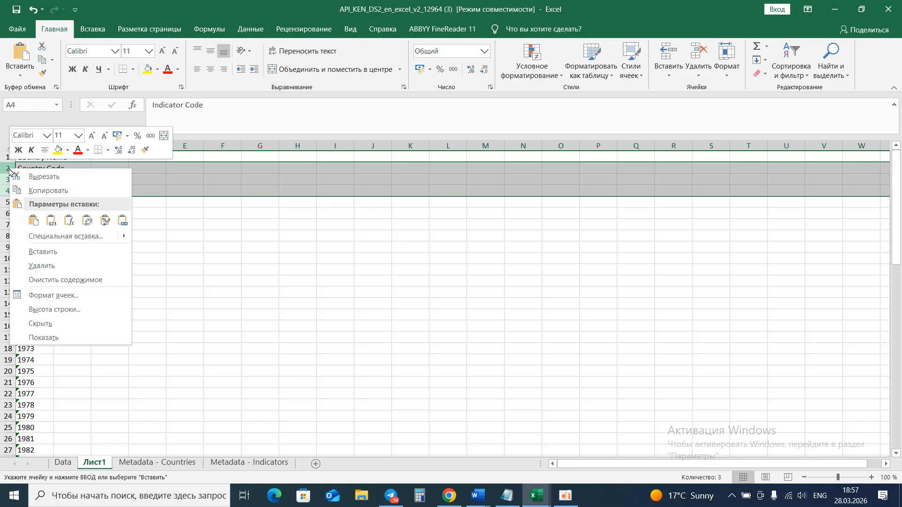
{"action": "left_click", "coordinate": [40, 266]}
Rename the header in cell A1 to Years.
{"action": "left_click", "coordinate": [44, 159]}
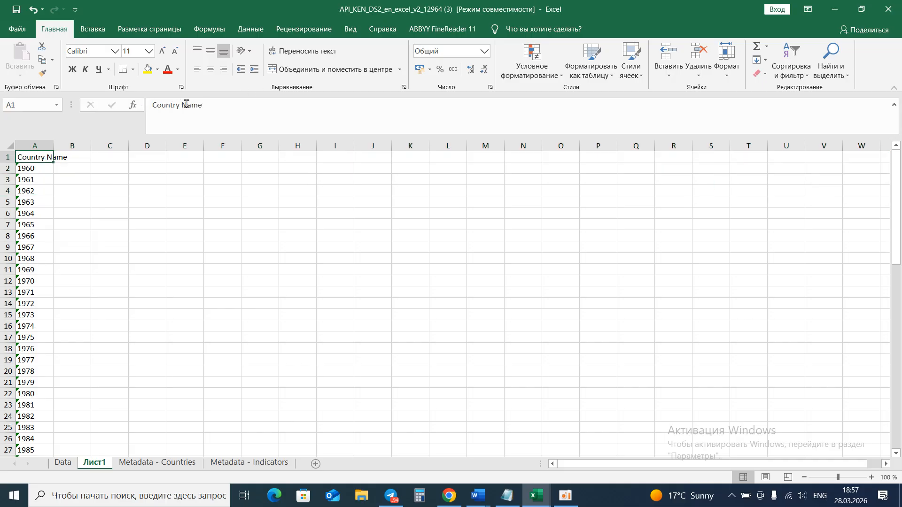
{"action": "left_click_drag", "start_coordinate": [203, 104], "coordinate": [150, 105]}
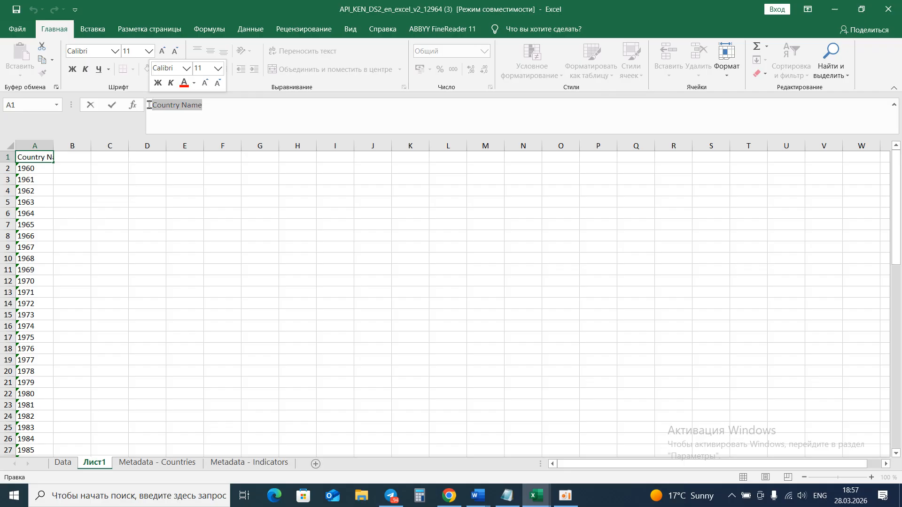
{"action": "type", "text": "Yers"}
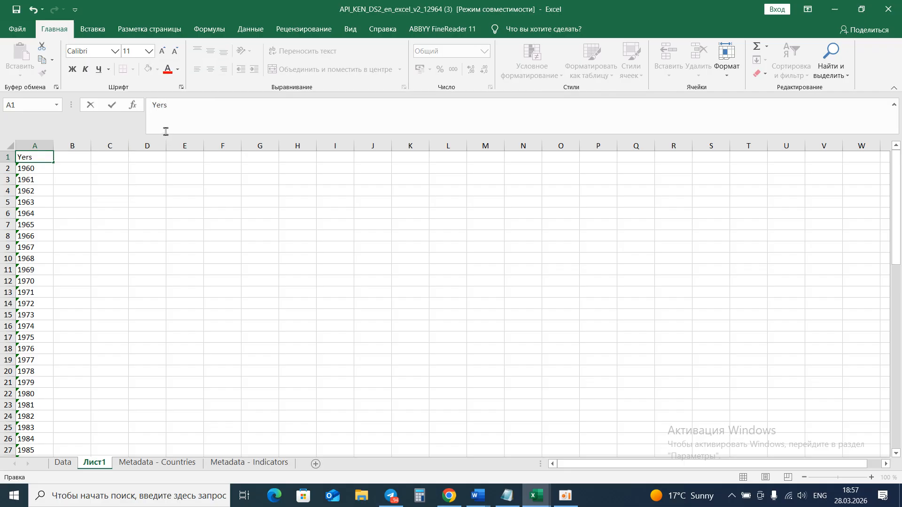
{"action": "left_click", "coordinate": [161, 106]}
{"action": "type", "text": "a"}
{"action": "key", "text": "Return"}
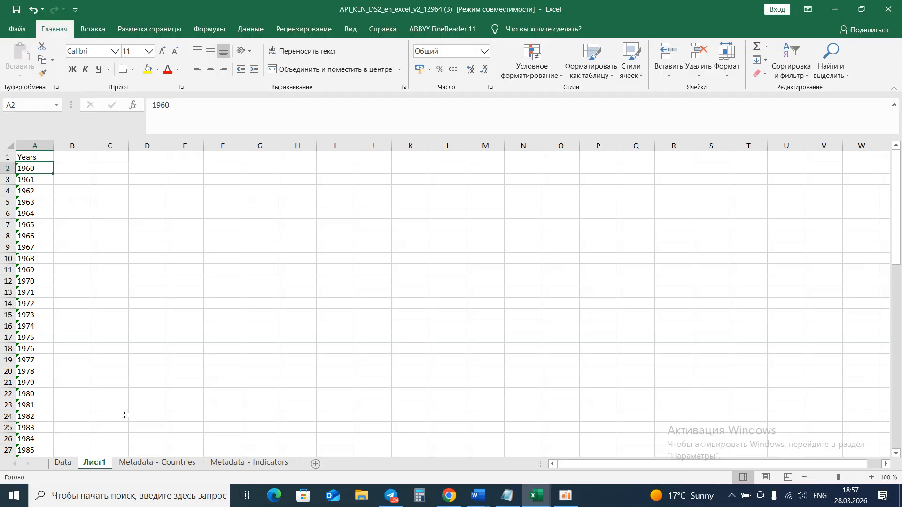
Browse the indicator rows and year columns on the Data sheet, then return to Лист1.
{"action": "left_click", "coordinate": [63, 462]}
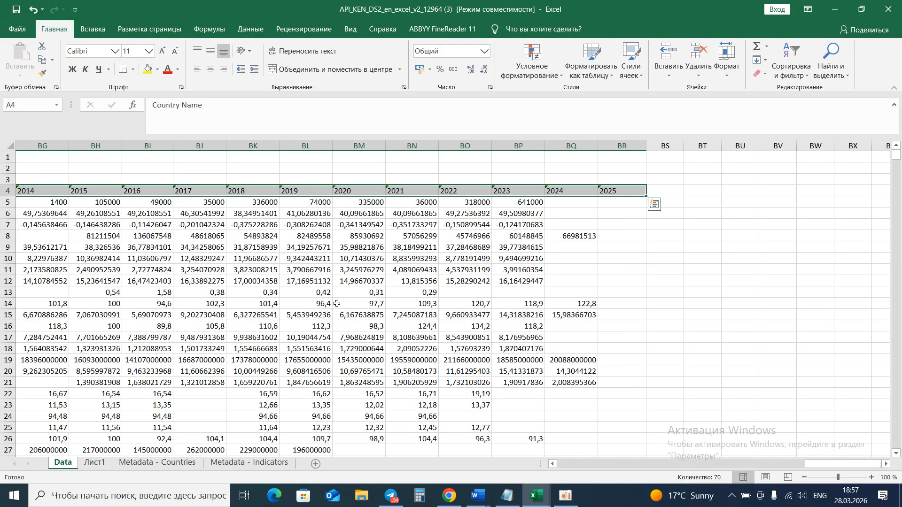
{"action": "scroll", "coordinate": [337, 304], "scroll_direction": "right", "scroll_amount": 3}
{"action": "scroll", "coordinate": [337, 304], "scroll_direction": "left", "scroll_amount": 20}
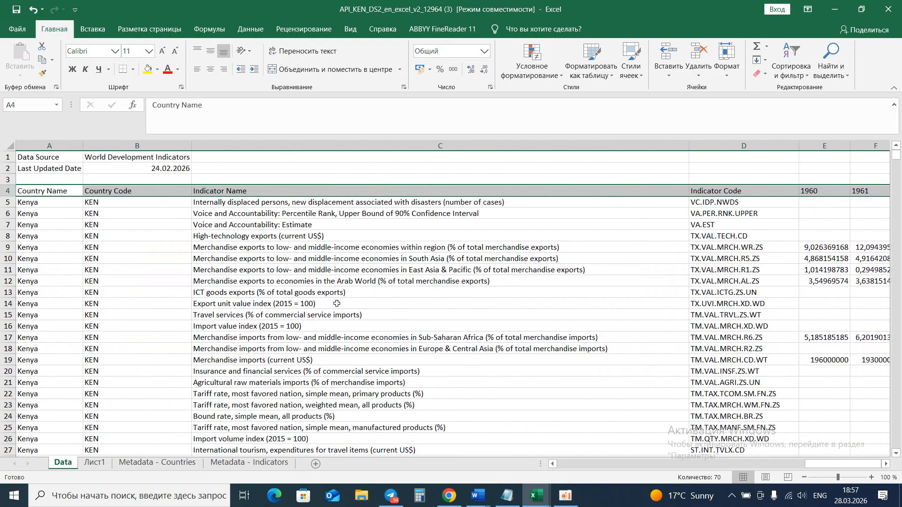
{"action": "scroll", "coordinate": [337, 304], "scroll_direction": "down", "scroll_amount": 6}
{"action": "scroll", "coordinate": [337, 304], "scroll_direction": "down", "scroll_amount": 20}
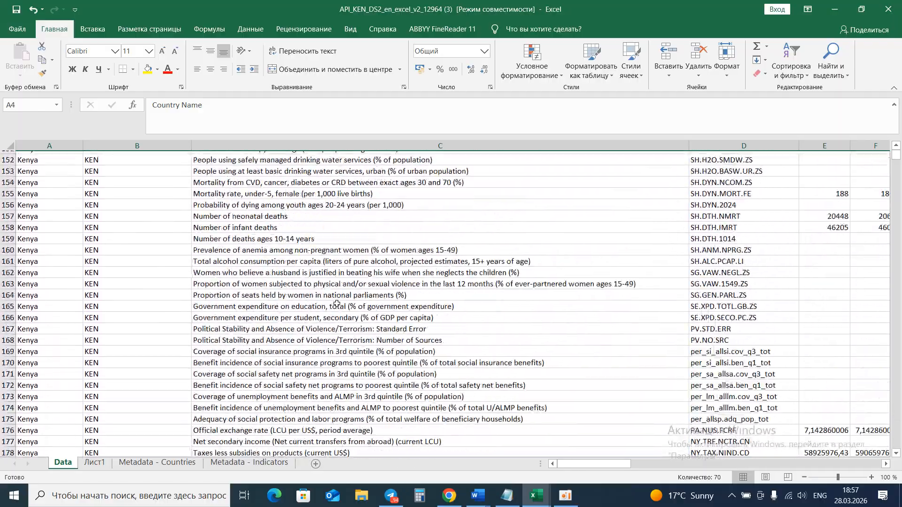
{"action": "scroll", "coordinate": [336, 303], "scroll_direction": "up", "scroll_amount": 20}
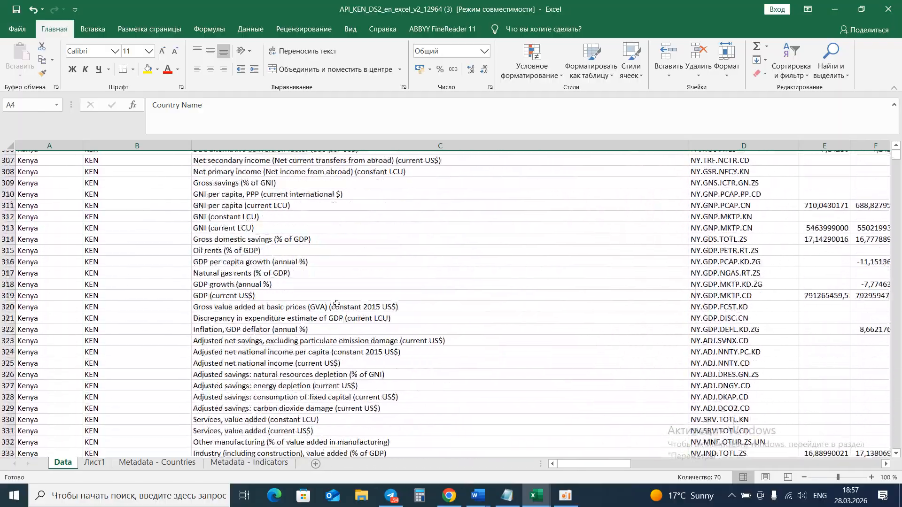
{"action": "left_click", "coordinate": [93, 466]}
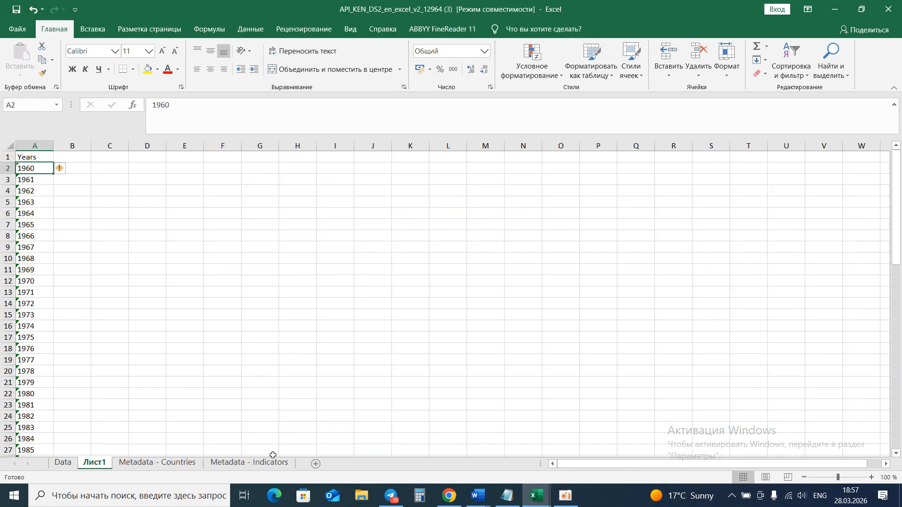
Review the prepared Kenya workbook, then close the downloaded workbook without saving changes.
{"action": "left_click", "coordinate": [545, 493]}
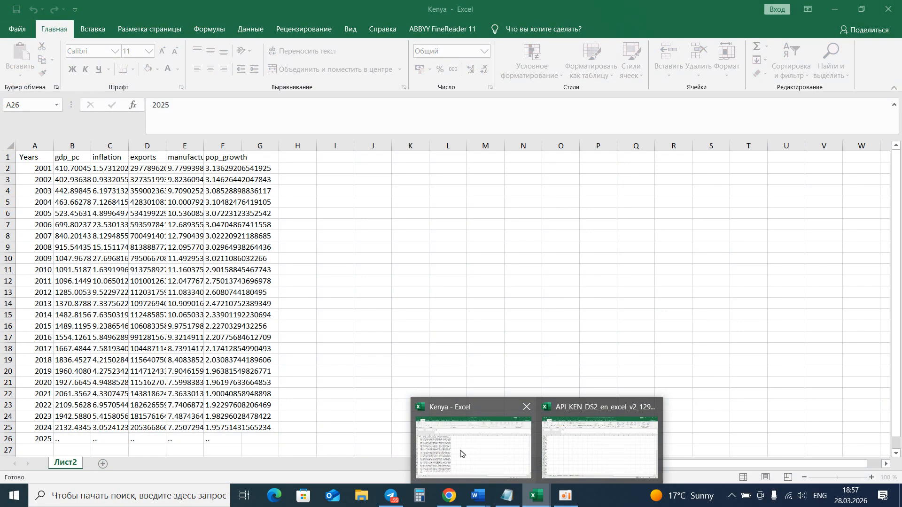
{"action": "left_click", "coordinate": [461, 454]}
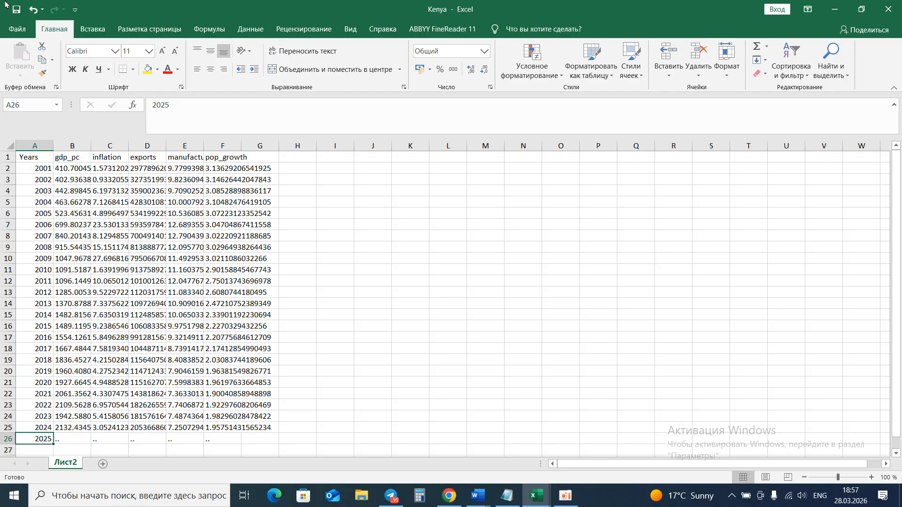
{"action": "left_click", "coordinate": [17, 27]}
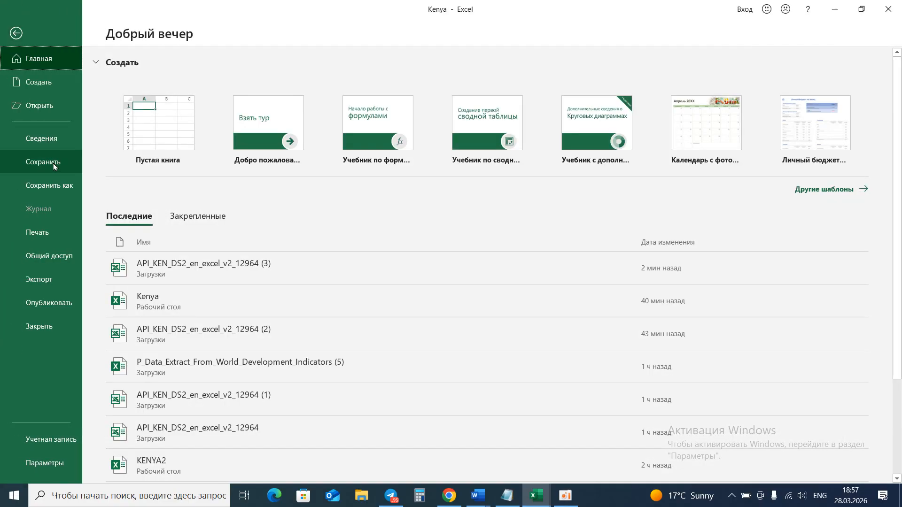
{"action": "left_click", "coordinate": [843, 12]}
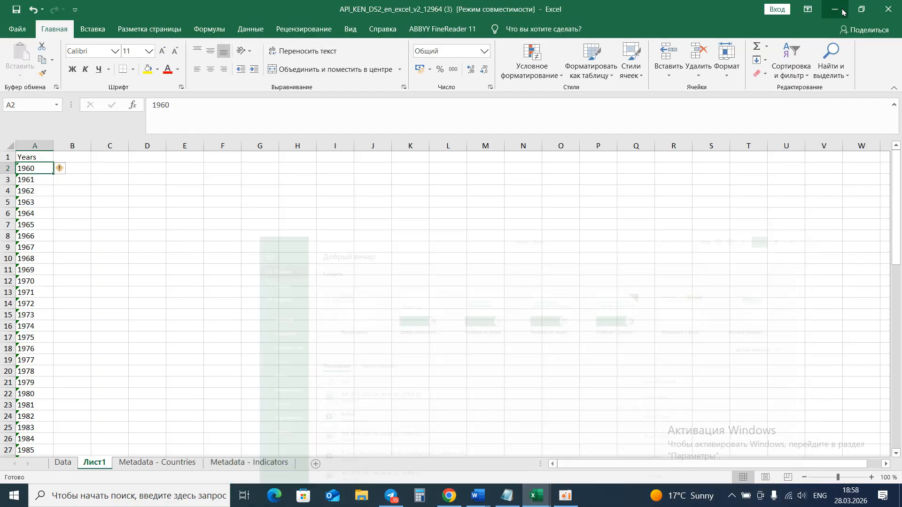
{"action": "left_click", "coordinate": [887, 5]}
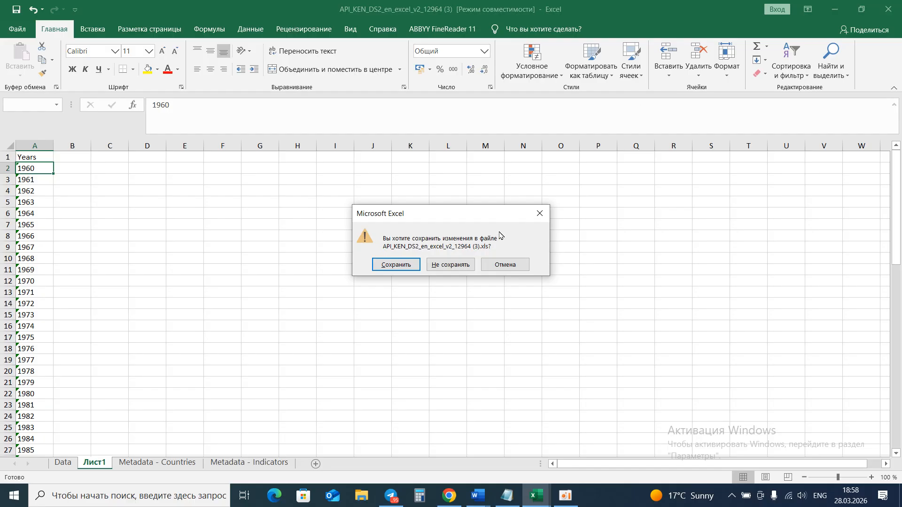
{"action": "left_click", "coordinate": [459, 265]}
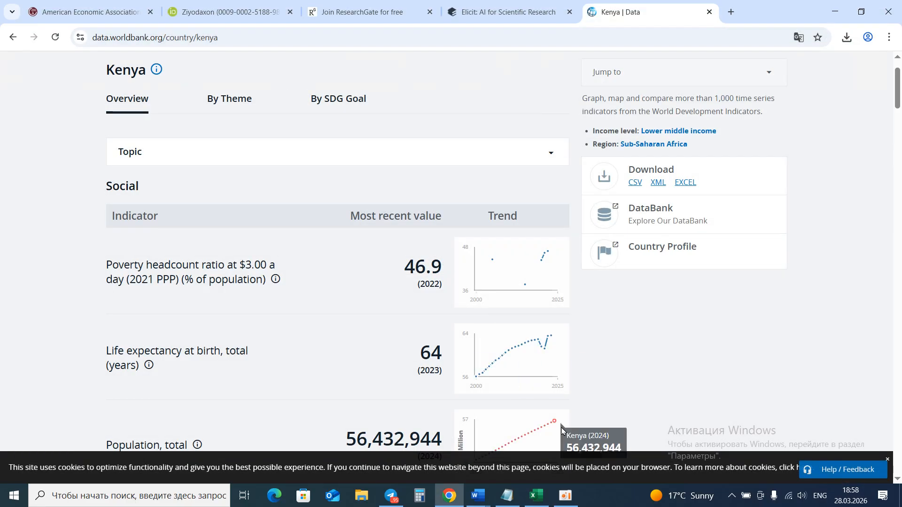
{"action": "left_click", "coordinate": [566, 496]}
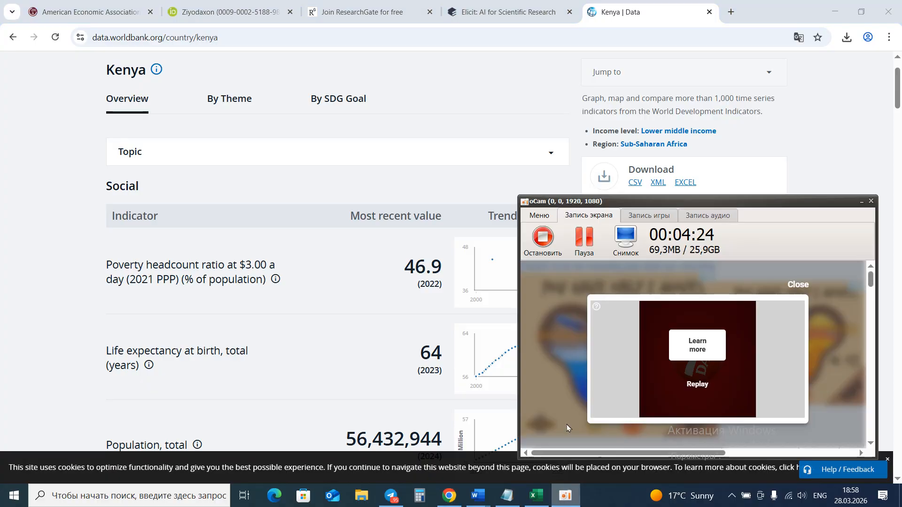
{"action": "left_click", "coordinate": [574, 249]}
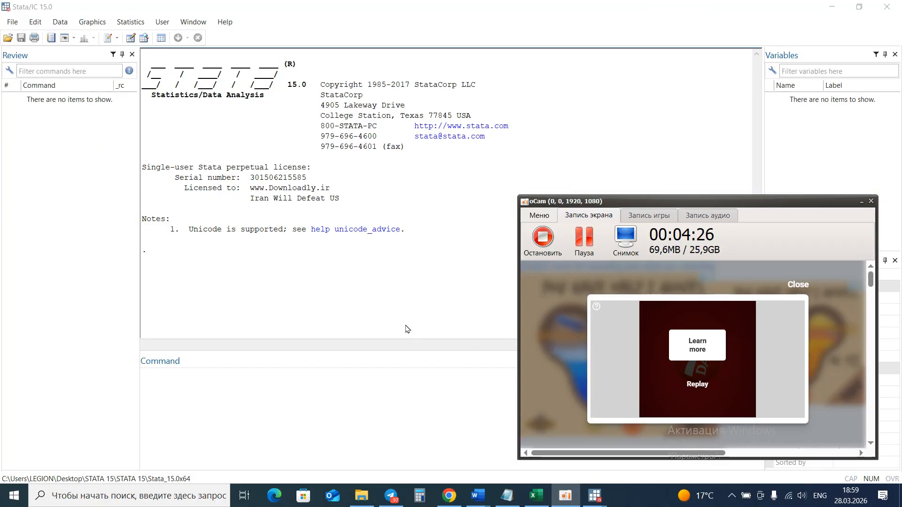
{"action": "left_click", "coordinate": [407, 328]}
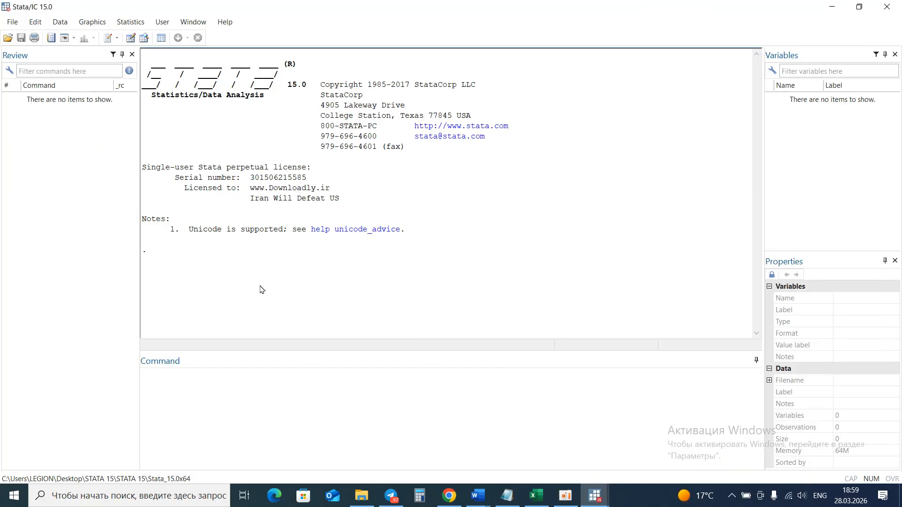
Import sheet Лист2 of Kenya.xlsx from the Desktop into Stata, using the first row as variable names.
{"action": "left_click", "coordinate": [12, 22]}
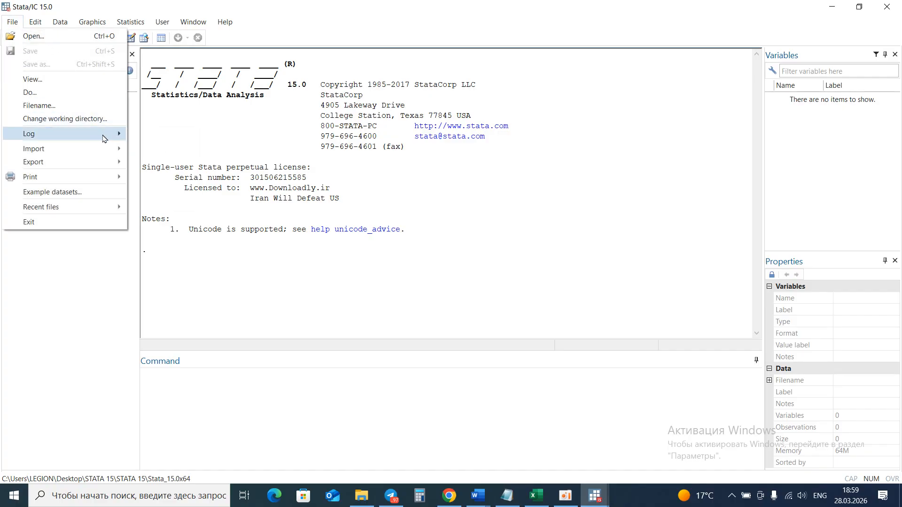
{"action": "mouse_move", "coordinate": [112, 149]}
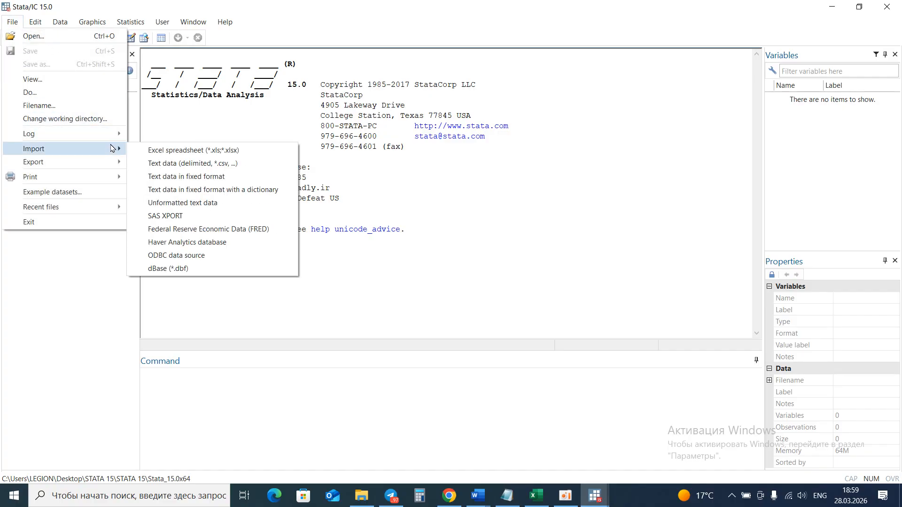
{"action": "left_click", "coordinate": [162, 151]}
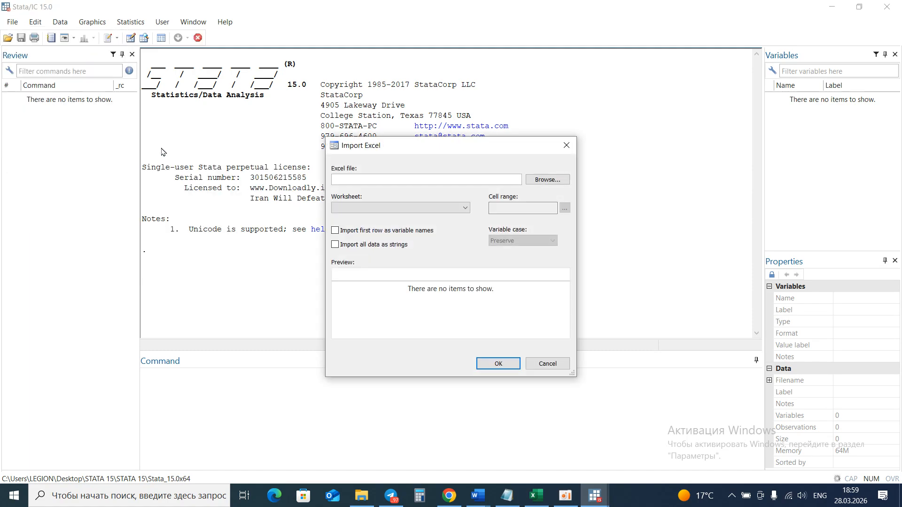
{"action": "left_click", "coordinate": [557, 179]}
{"action": "left_click", "coordinate": [569, 285]}
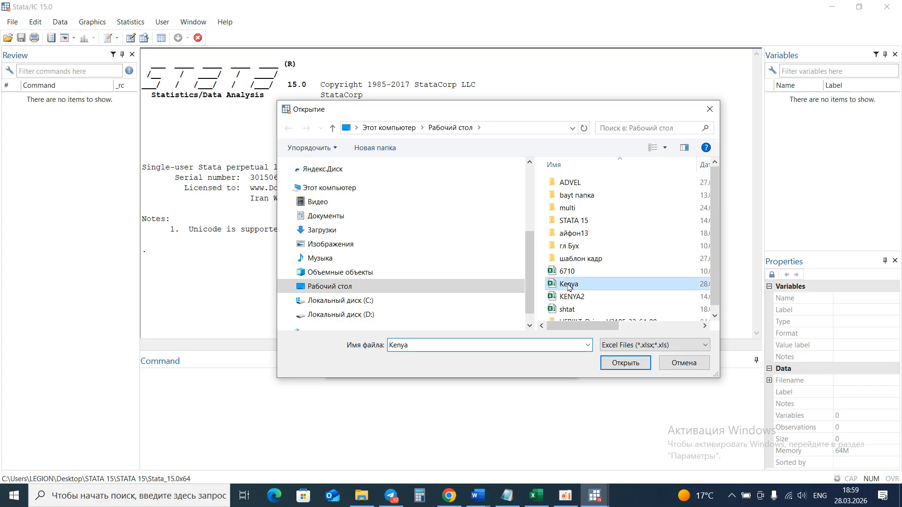
{"action": "left_click", "coordinate": [627, 363]}
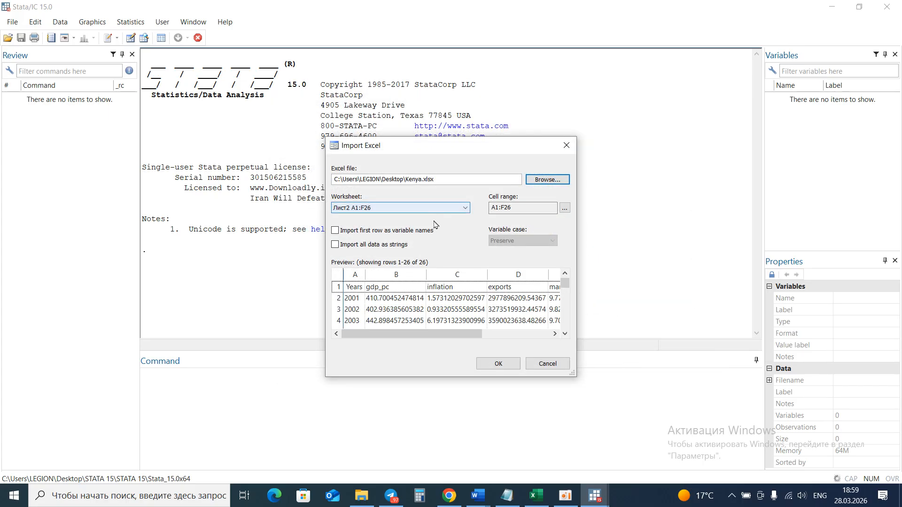
{"action": "left_click", "coordinate": [335, 230]}
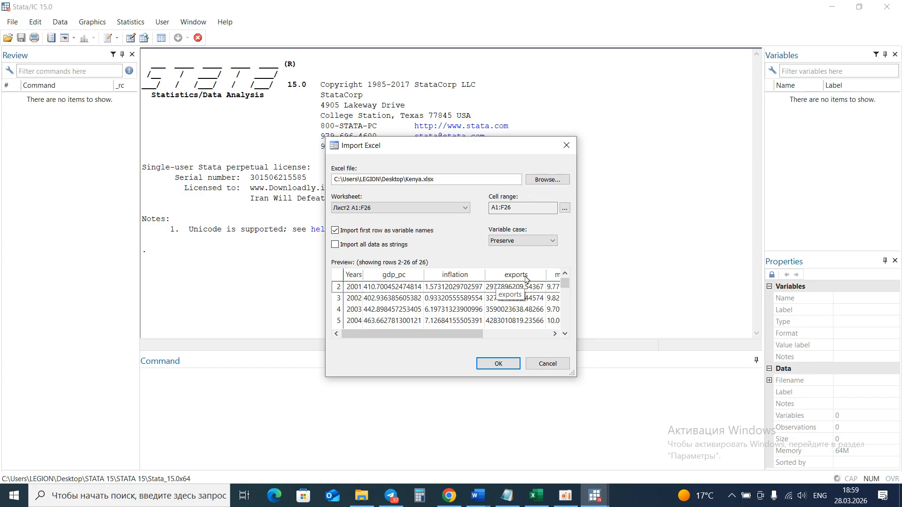
{"action": "left_click", "coordinate": [492, 363]}
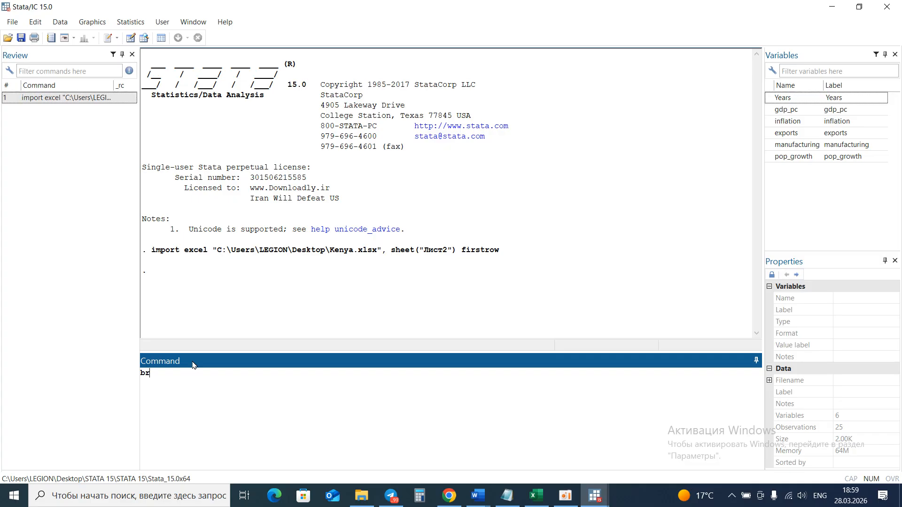
Browse the imported data, then drop the empty 2025 observation with the command drop in 25/25.
{"action": "key", "text": "Return"}
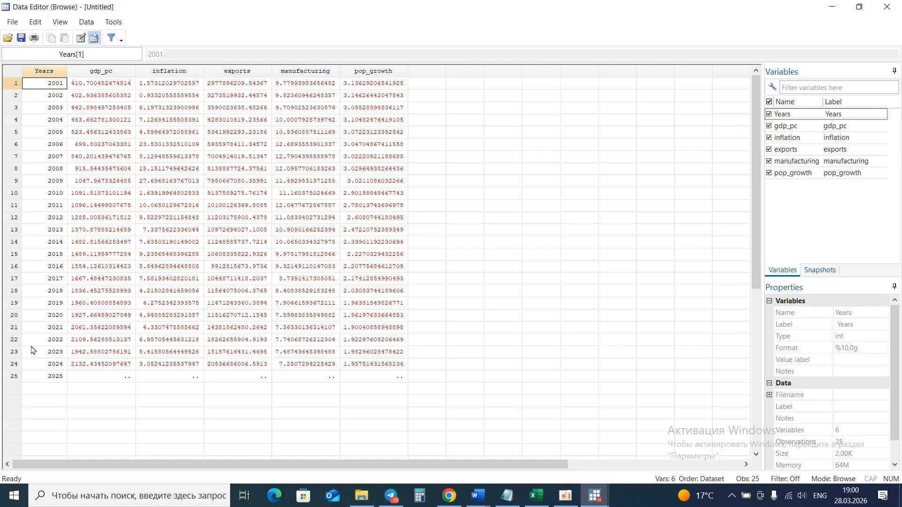
{"action": "left_click", "coordinate": [44, 378]}
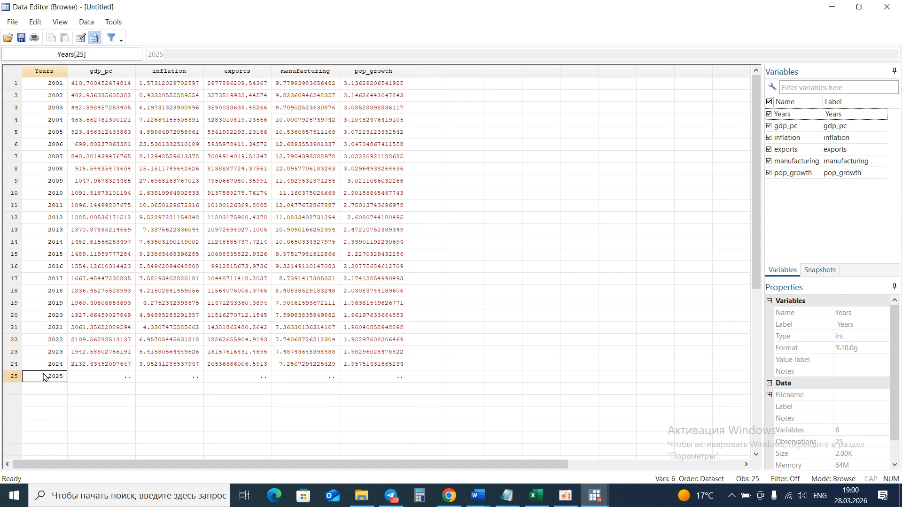
{"action": "left_click_drag", "start_coordinate": [45, 377], "coordinate": [357, 383]}
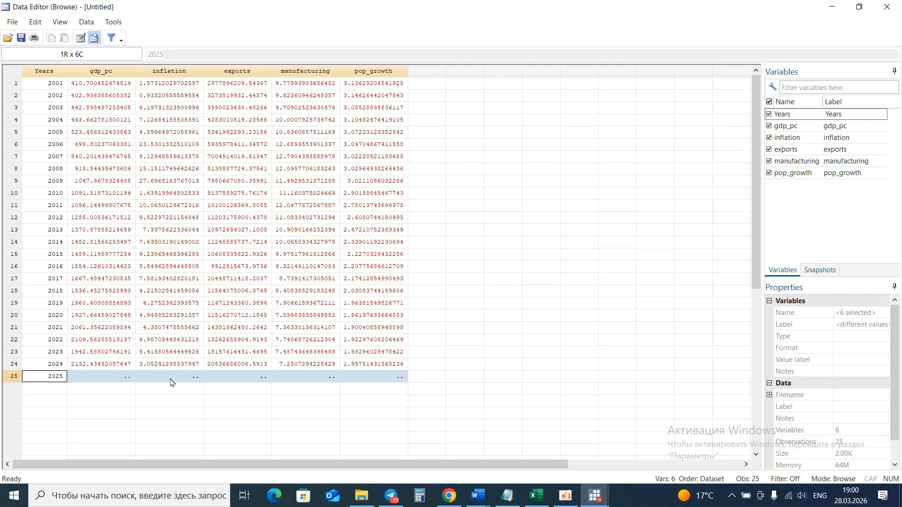
{"action": "left_click", "coordinate": [160, 388]}
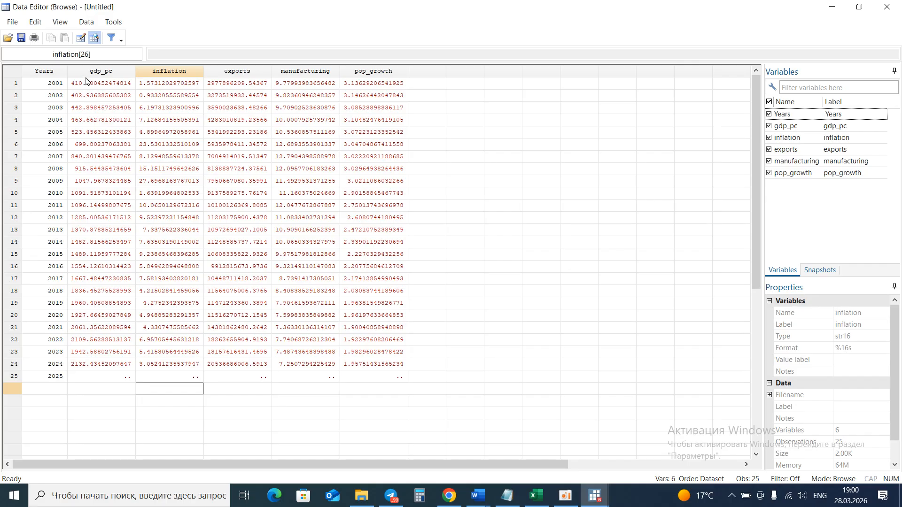
{"action": "left_click_drag", "start_coordinate": [87, 73], "coordinate": [353, 213]}
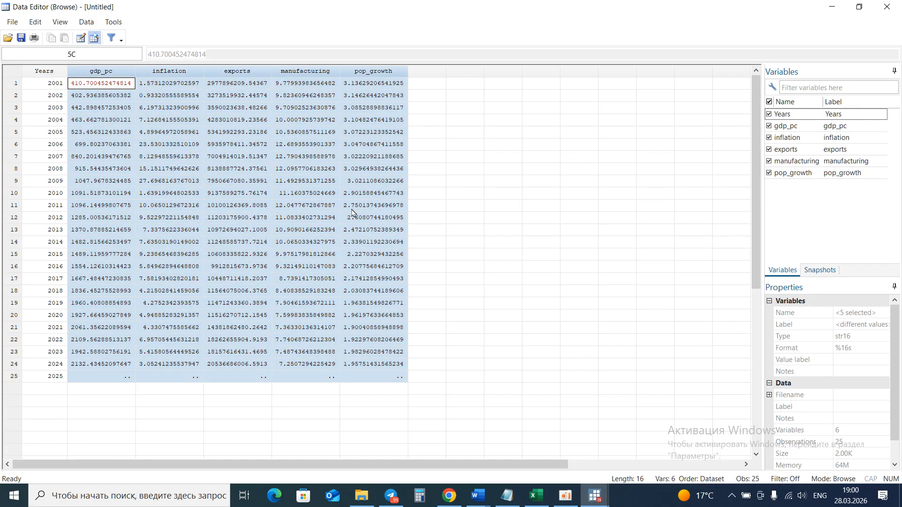
{"action": "left_click", "coordinate": [385, 389]}
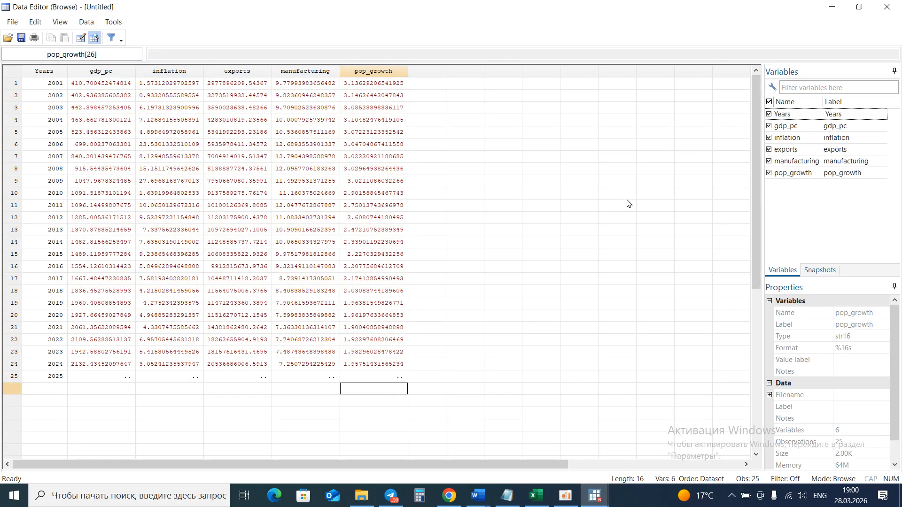
{"action": "left_click", "coordinate": [882, 6]}
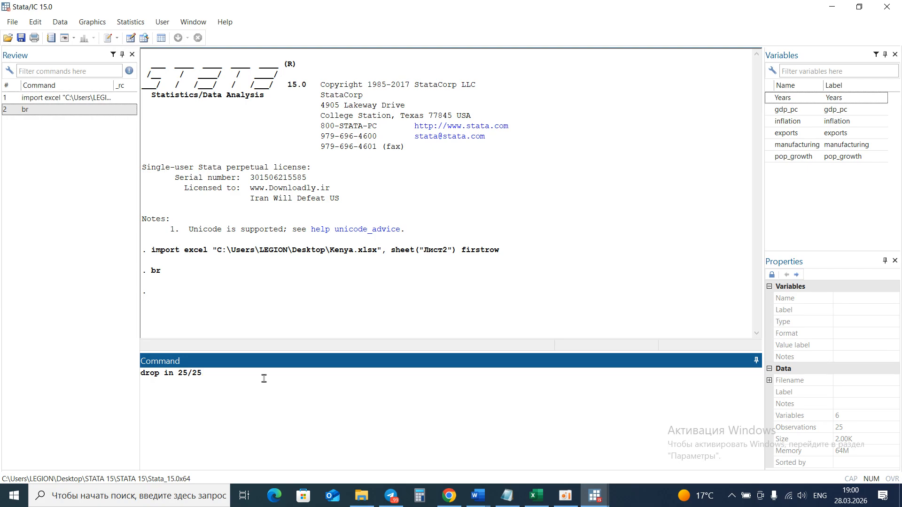
{"action": "key", "text": "Return"}
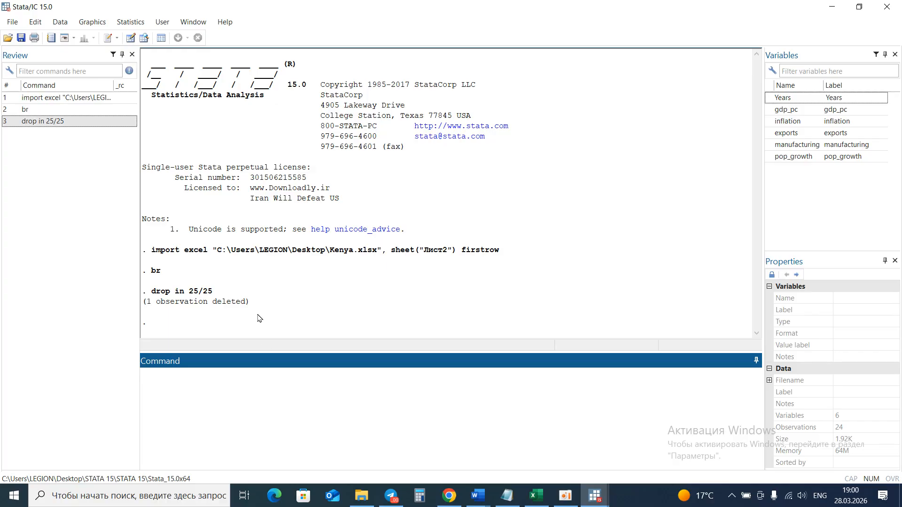
Browse the data to check that the empty last row is gone, then close the Data Editor.
{"action": "key", "text": "Return"}
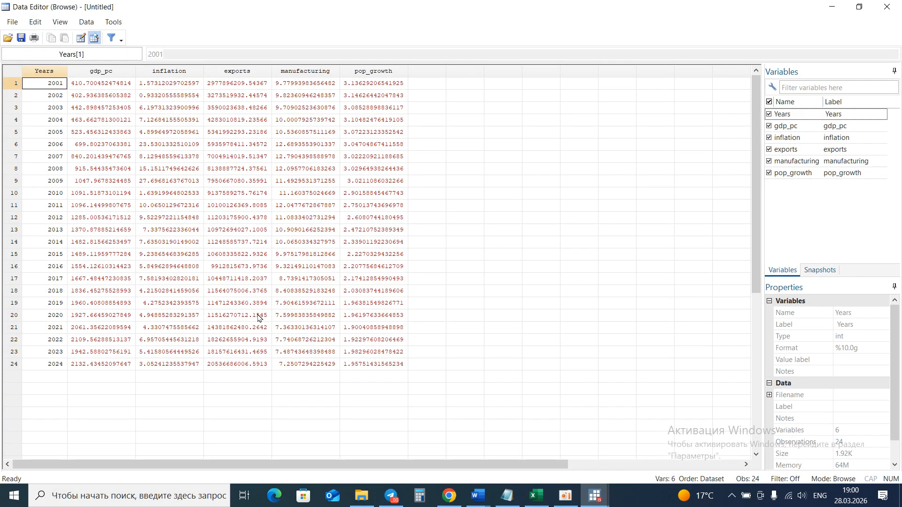
{"action": "left_click", "coordinate": [44, 377]}
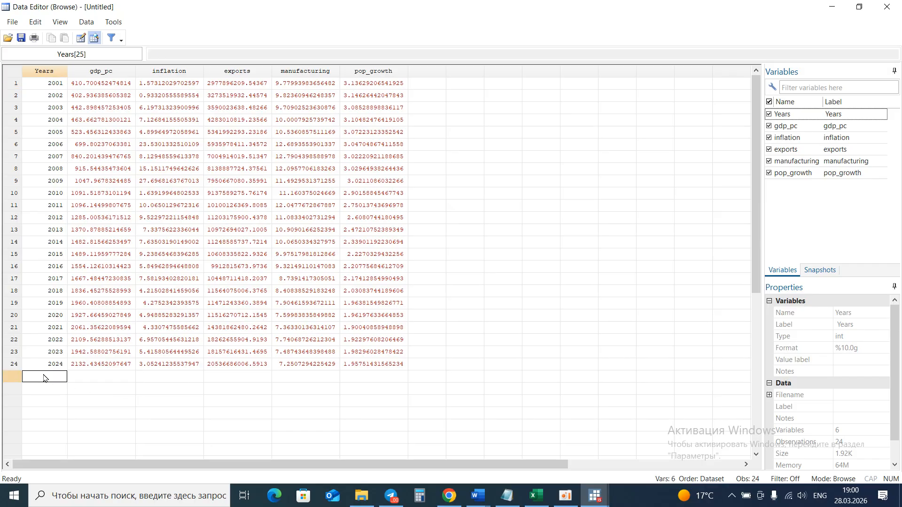
{"action": "left_click_drag", "start_coordinate": [44, 377], "coordinate": [397, 383]}
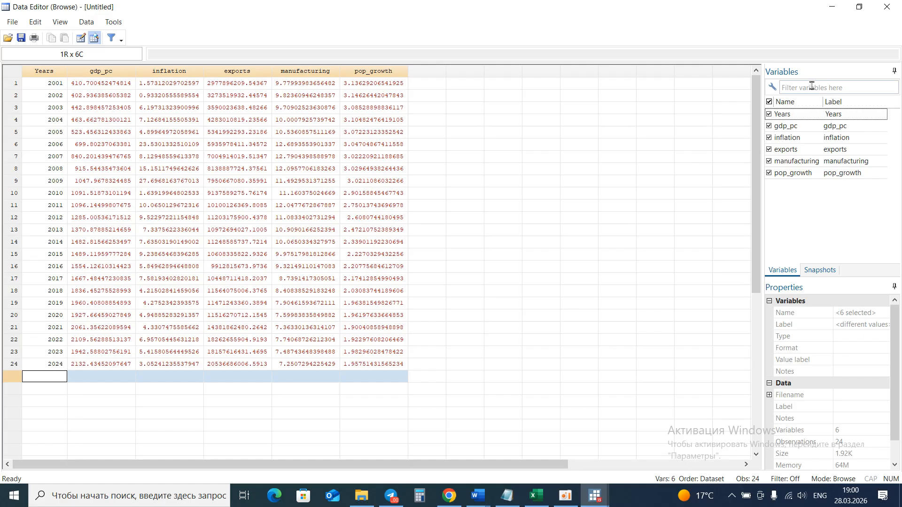
{"action": "left_click", "coordinate": [886, 7]}
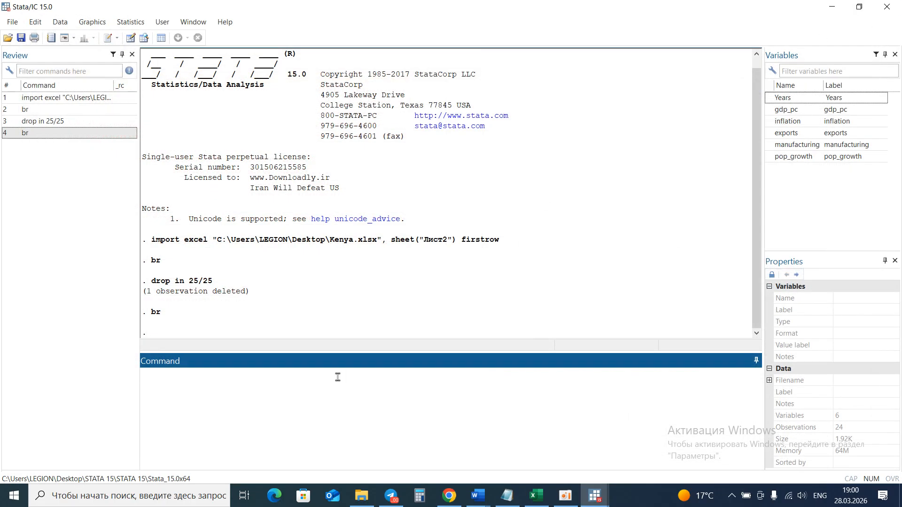
Convert gdp_pc, inflation, exports, manufacturing and pop_growth to numeric with destring, replace.
{"action": "left_click", "coordinate": [263, 383]}
{"action": "type", "text": "destring"}
{"action": "left_click", "coordinate": [770, 110]}
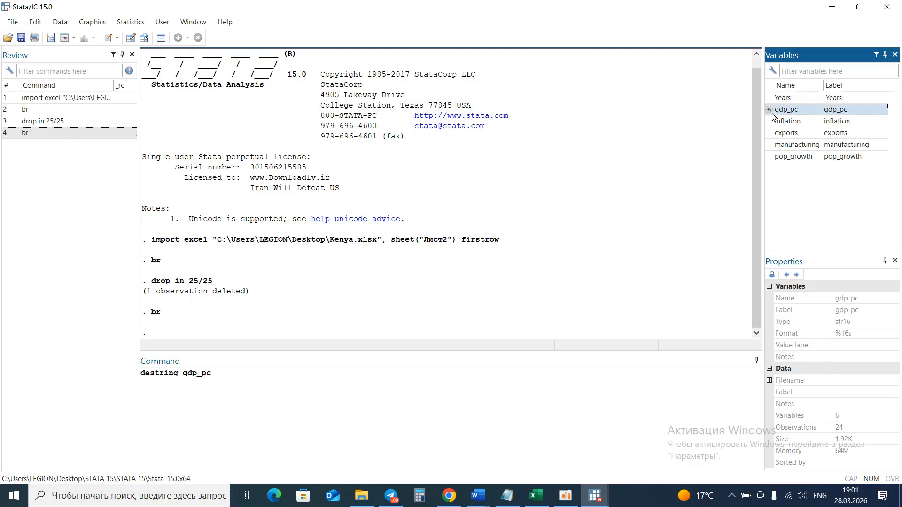
{"action": "left_click", "coordinate": [770, 121]}
{"action": "left_click", "coordinate": [770, 135]}
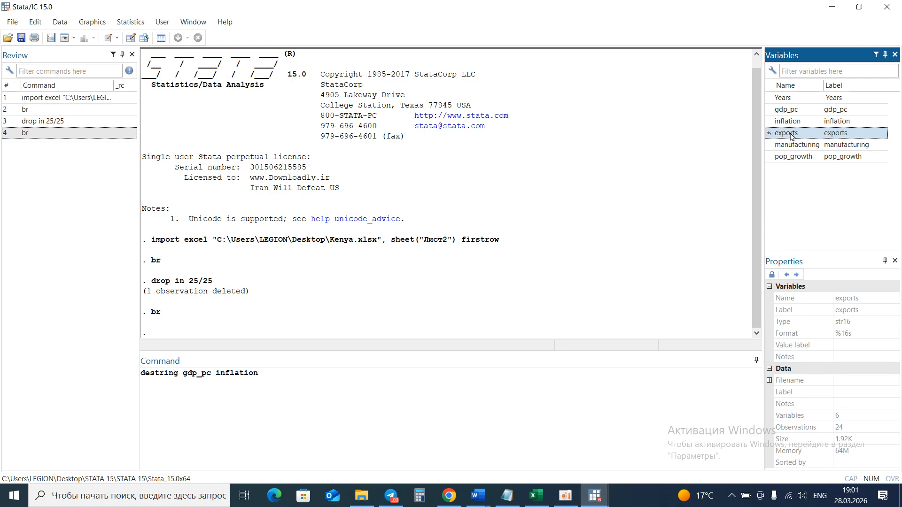
{"action": "left_click", "coordinate": [770, 134]}
{"action": "left_click", "coordinate": [771, 145]}
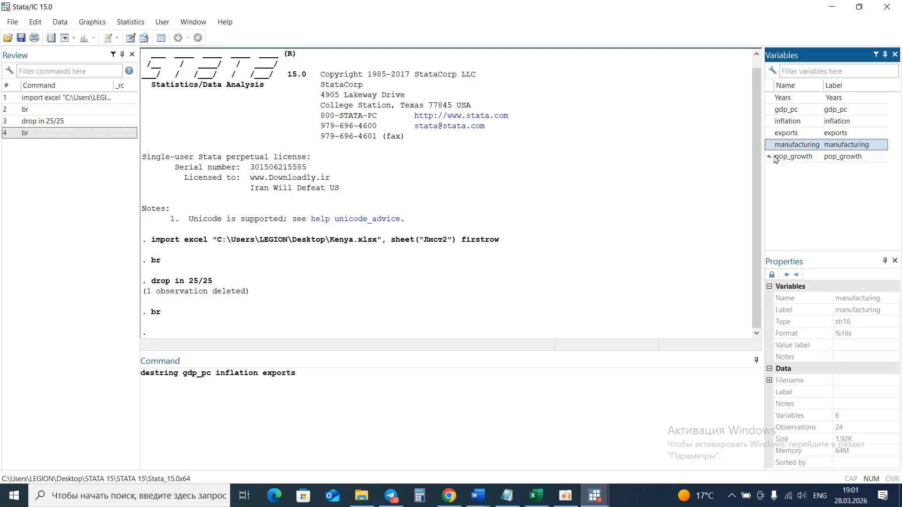
{"action": "left_click", "coordinate": [774, 158]}
{"action": "left_click", "coordinate": [771, 145]}
{"action": "left_click_drag", "start_coordinate": [773, 158], "coordinate": [771, 149]}
{"action": "left_click", "coordinate": [771, 148]}
{"action": "left_click", "coordinate": [772, 156]}
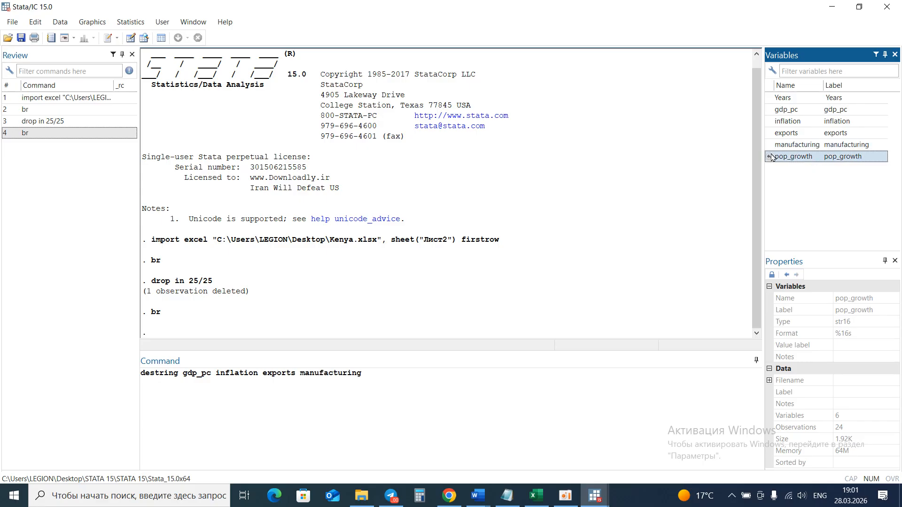
{"action": "left_click", "coordinate": [429, 378]}
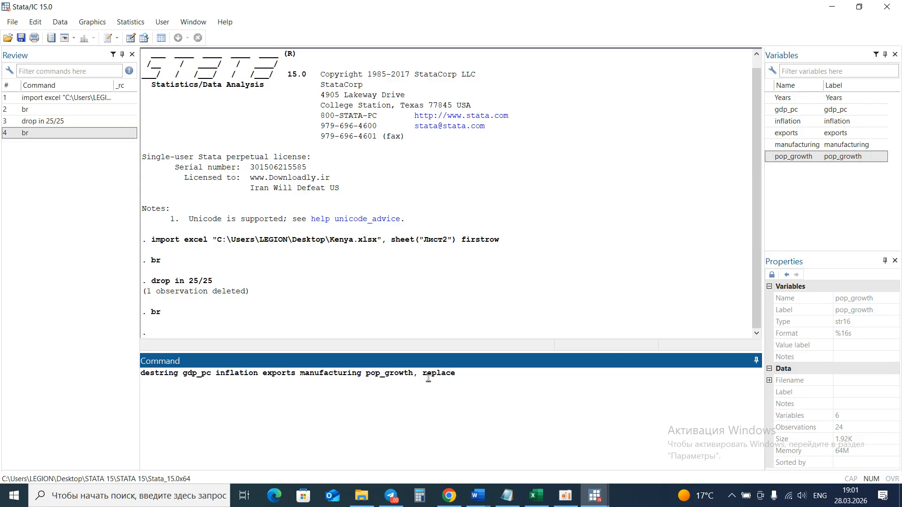
{"action": "key", "text": "Return"}
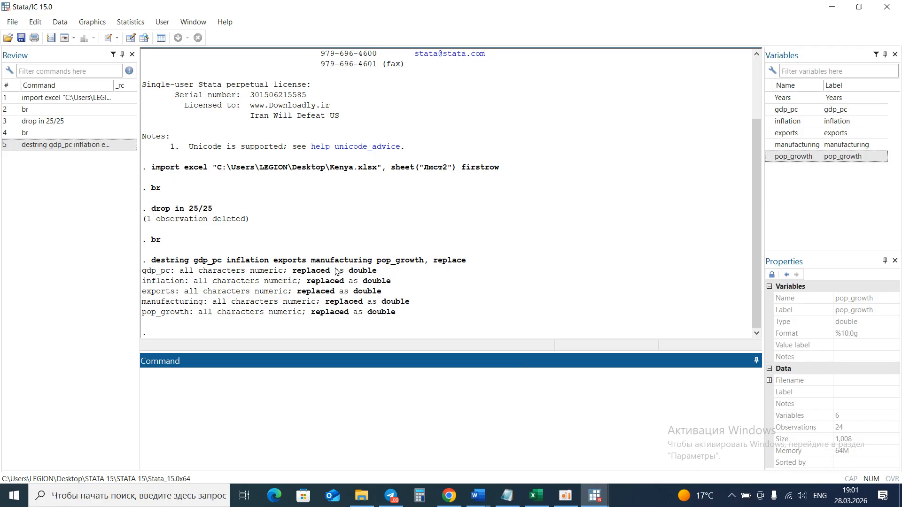
Browse the converted numeric data, then switch back to the main Stata window.
{"action": "type", "text": "br"}
{"action": "key", "text": "Return"}
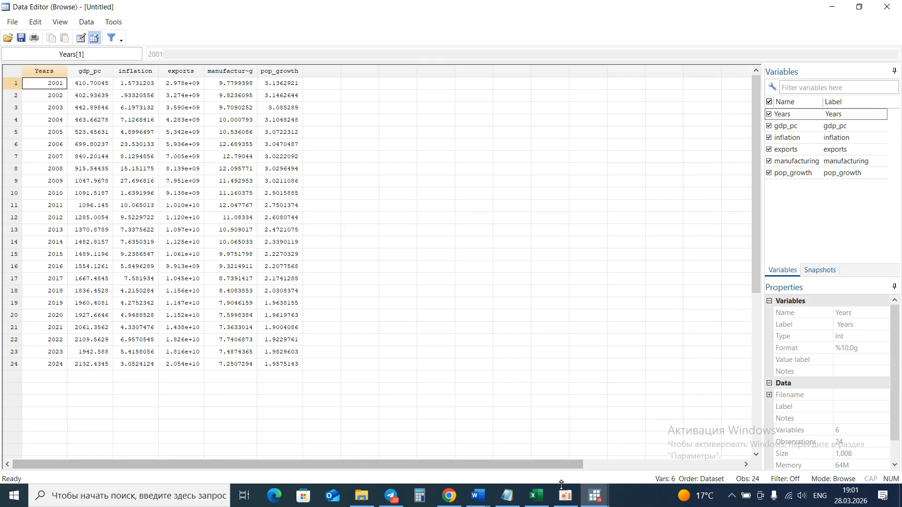
{"action": "mouse_move", "coordinate": [591, 502]}
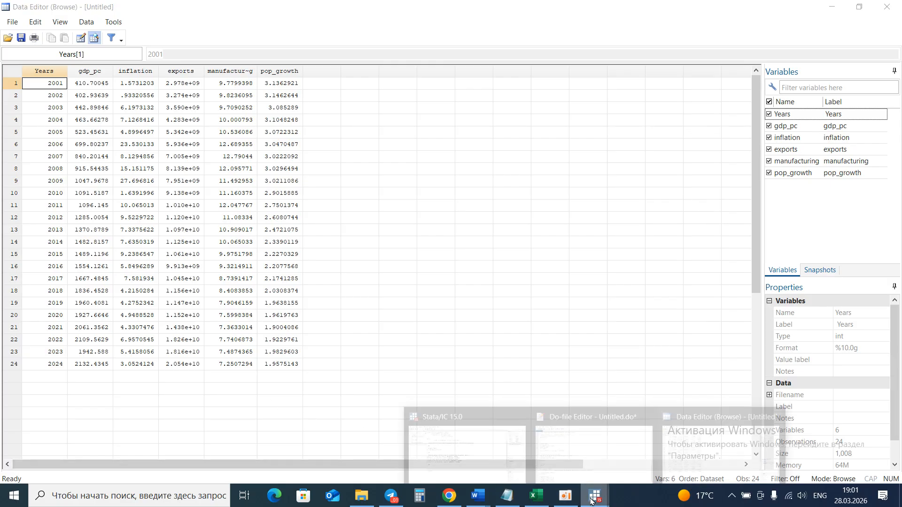
{"action": "left_click", "coordinate": [491, 456]}
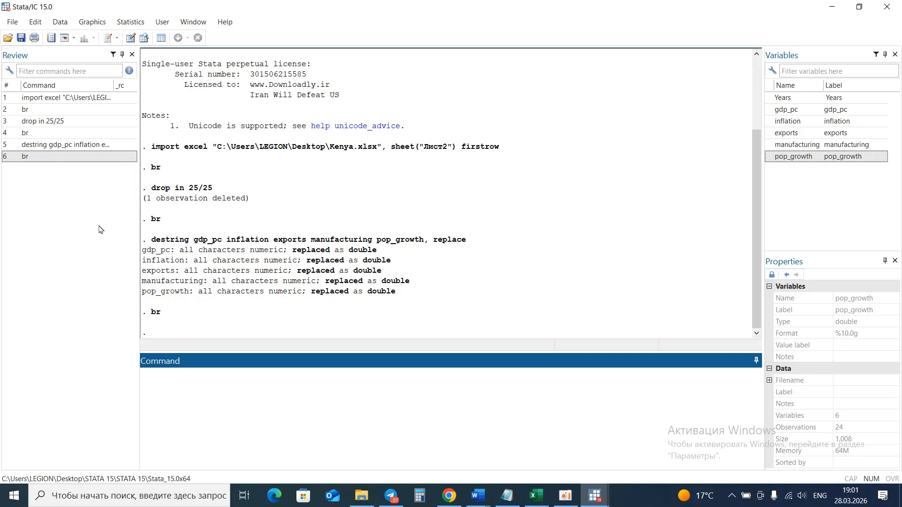
Save the dataset on the Desktop as Kenya dta file in Stata Data format.
{"action": "left_click", "coordinate": [10, 21]}
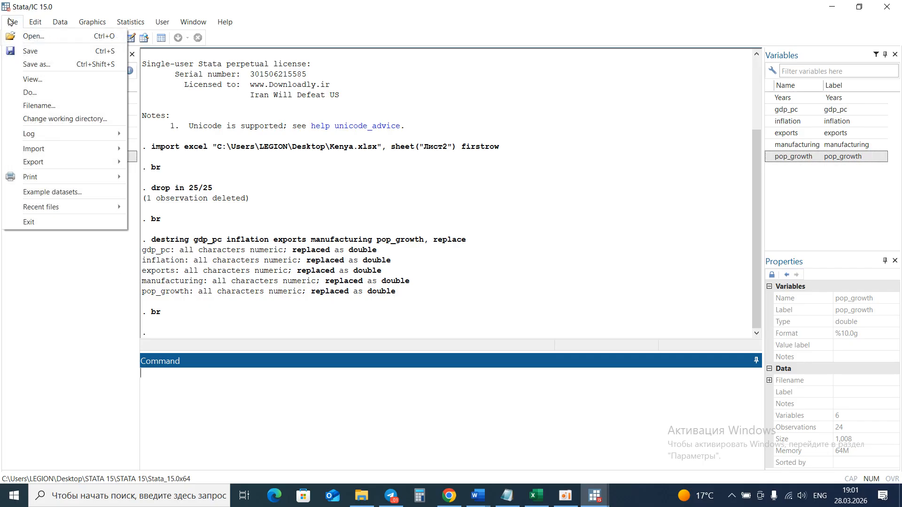
{"action": "left_click", "coordinate": [107, 65]}
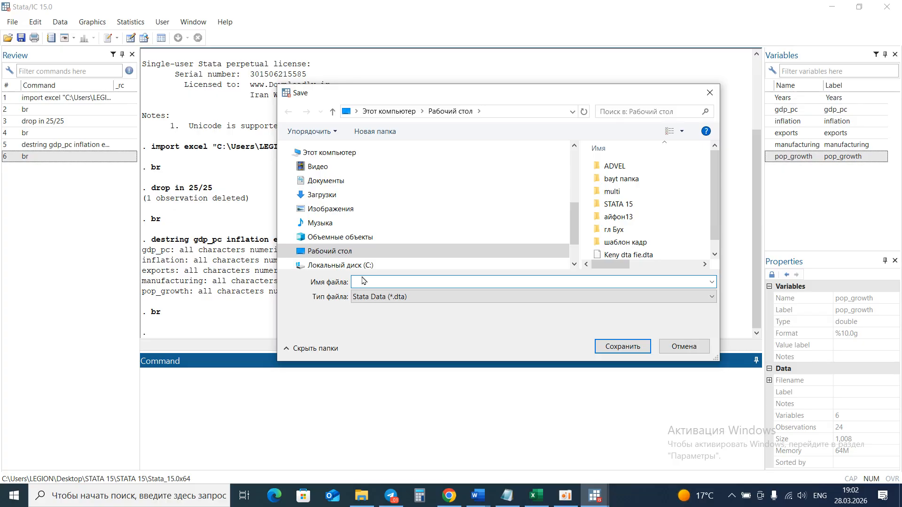
{"action": "type", "text": "Kenya "}
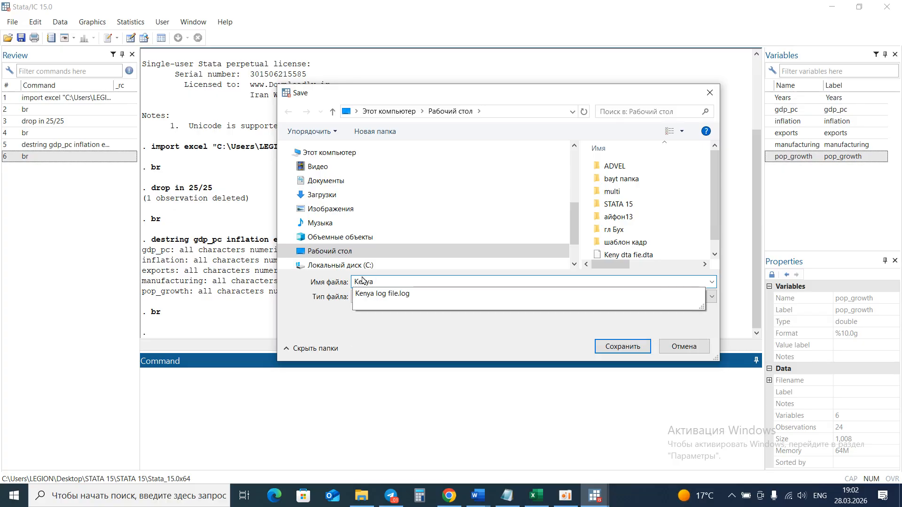
{"action": "type", "text": "dta"}
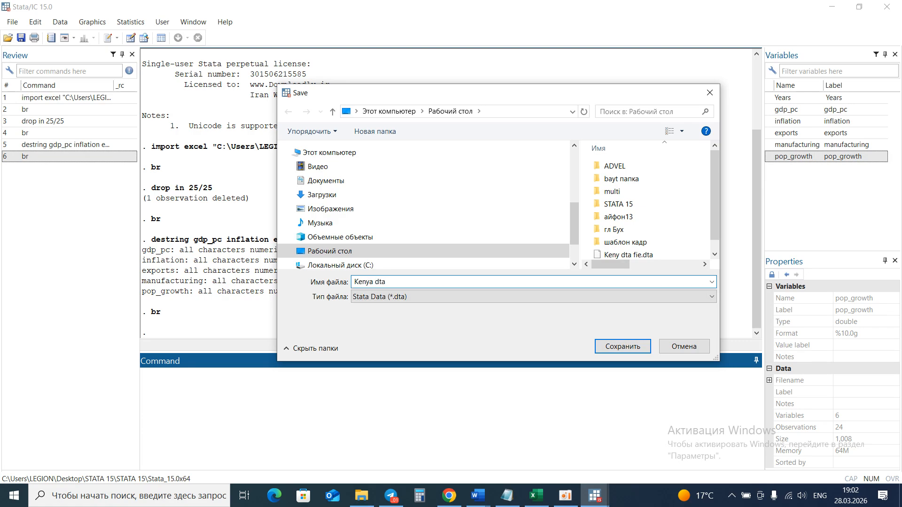
{"action": "type", "text": " file"}
{"action": "left_click", "coordinate": [629, 347]}
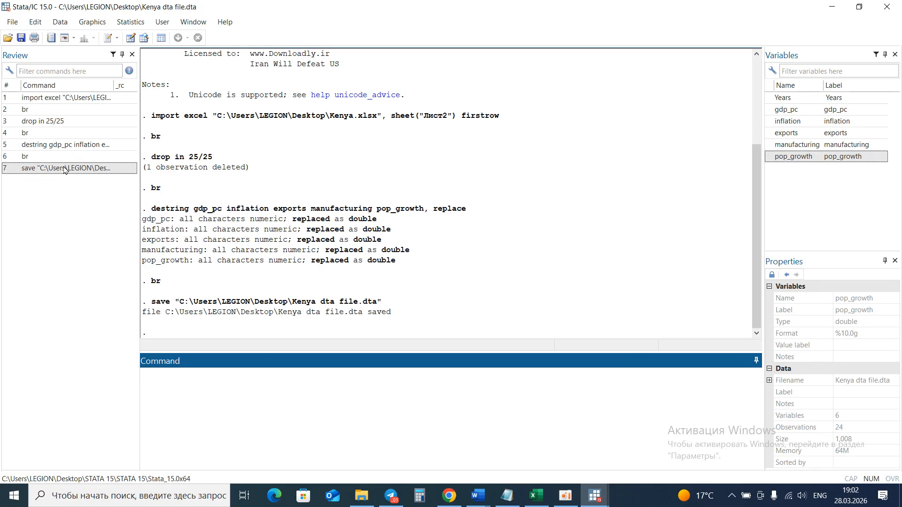
Begin a log on the Desktop named Kenya log file with the plain Log (*.log) file type.
{"action": "left_click", "coordinate": [10, 22]}
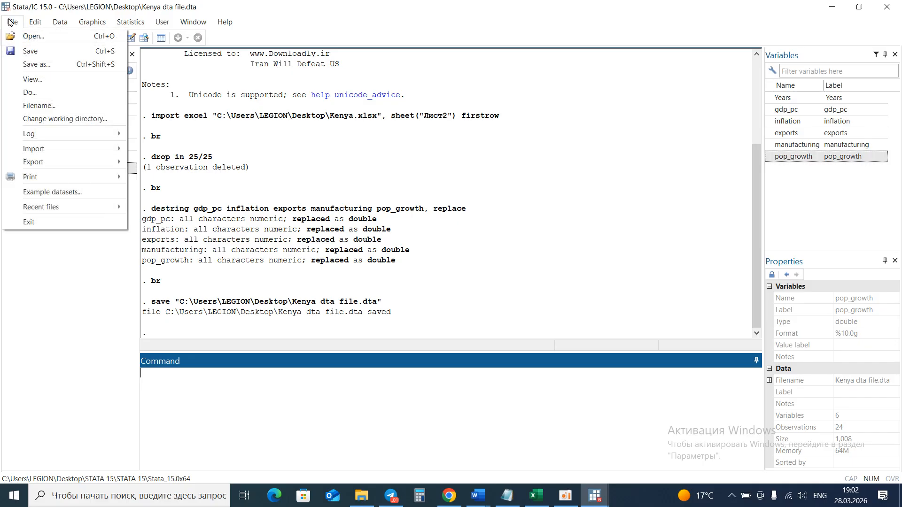
{"action": "mouse_move", "coordinate": [107, 134]}
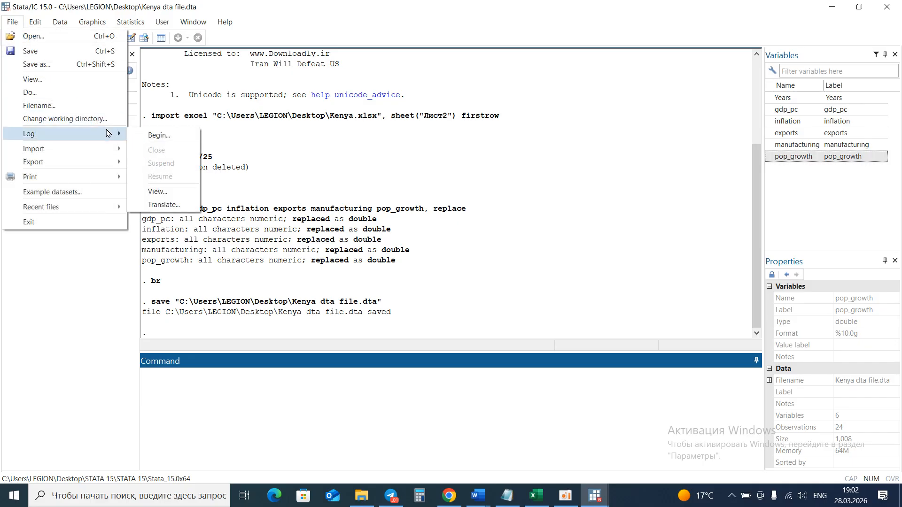
{"action": "left_click", "coordinate": [153, 136]}
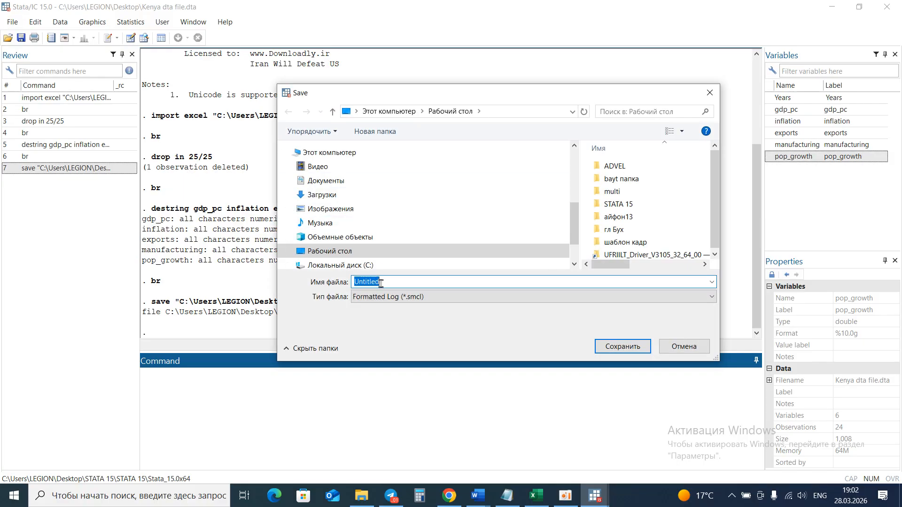
{"action": "type", "text": "Kenya"}
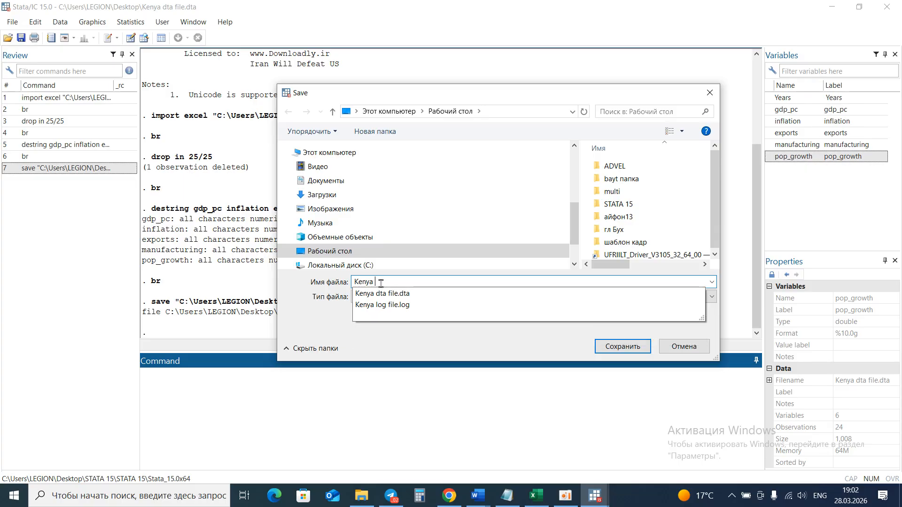
{"action": "type", "text": " log "}
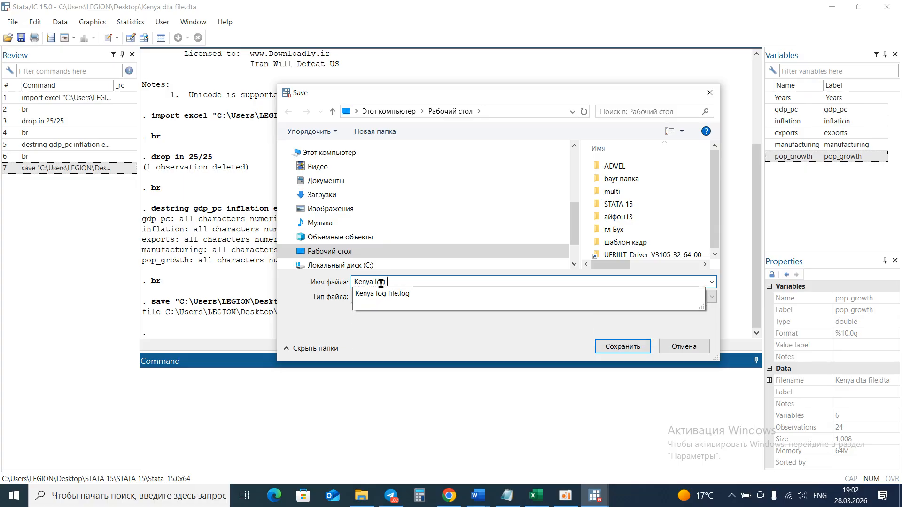
{"action": "type", "text": "file"}
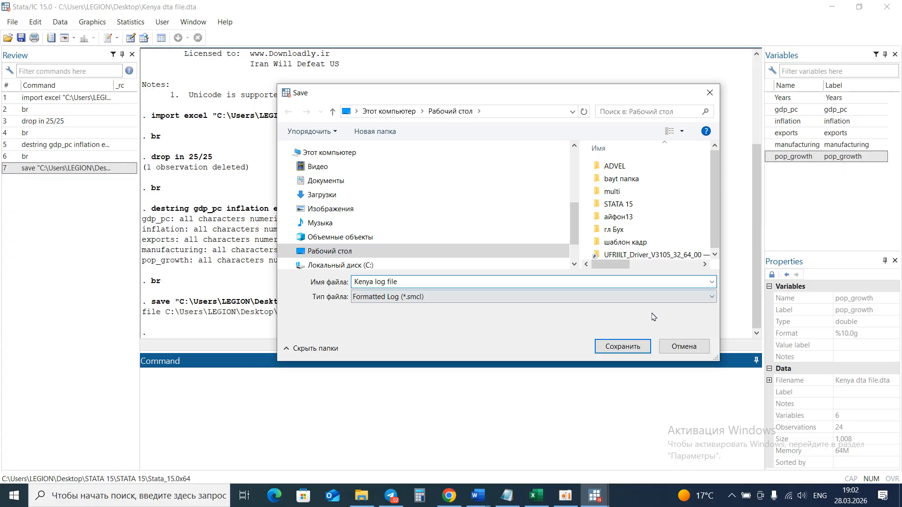
{"action": "left_click", "coordinate": [707, 297]}
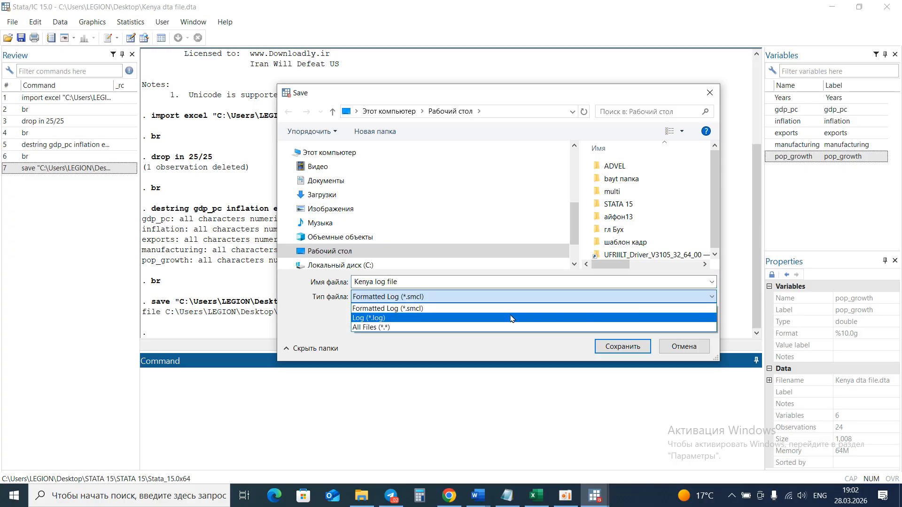
{"action": "left_click", "coordinate": [459, 320]}
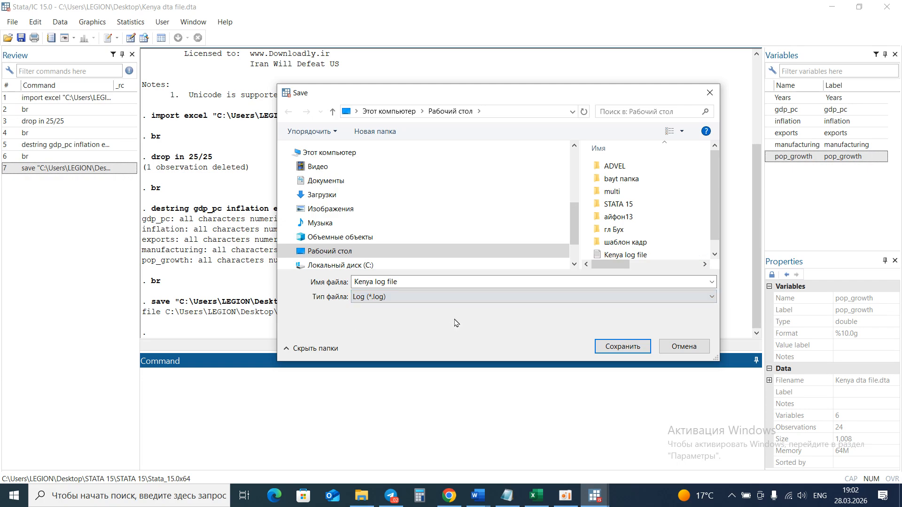
{"action": "left_click", "coordinate": [638, 348]}
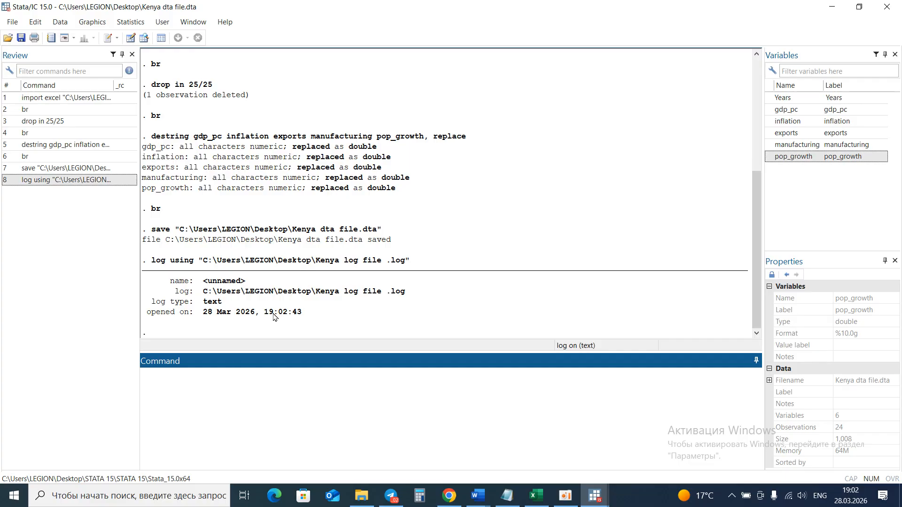
Open a new do-file and write the comment ***Determinants of economic growth in Kenya on its first line.
{"action": "left_click", "coordinate": [110, 38]}
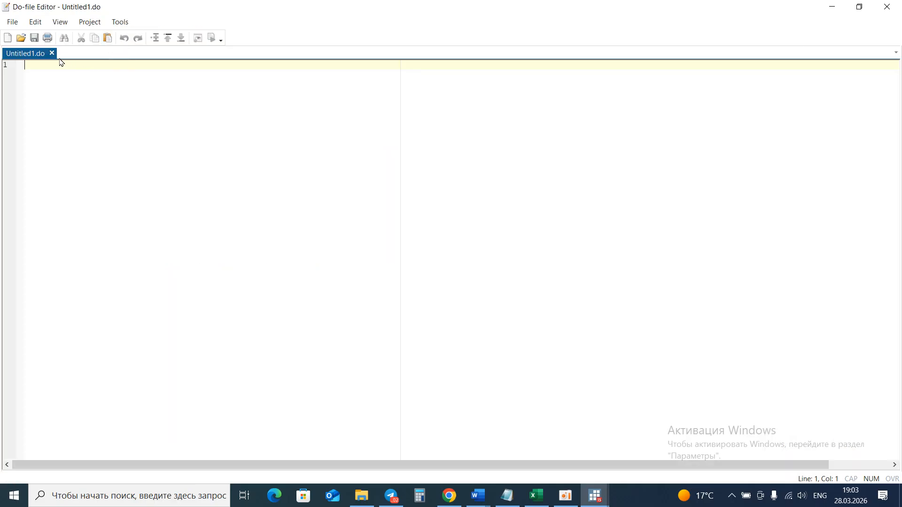
{"action": "type", "text": "**"}
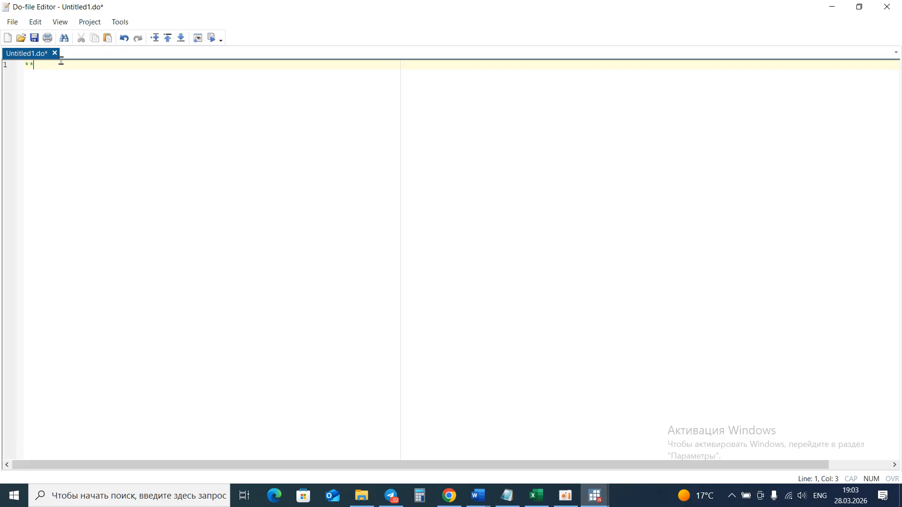
{"action": "type", "text": "*"}
{"action": "type", "text": "D"}
{"action": "type", "text": "etermin"}
{"action": "type", "text": "ants"}
{"action": "type", "text": " of ev"}
{"action": "type", "text": "onomi"}
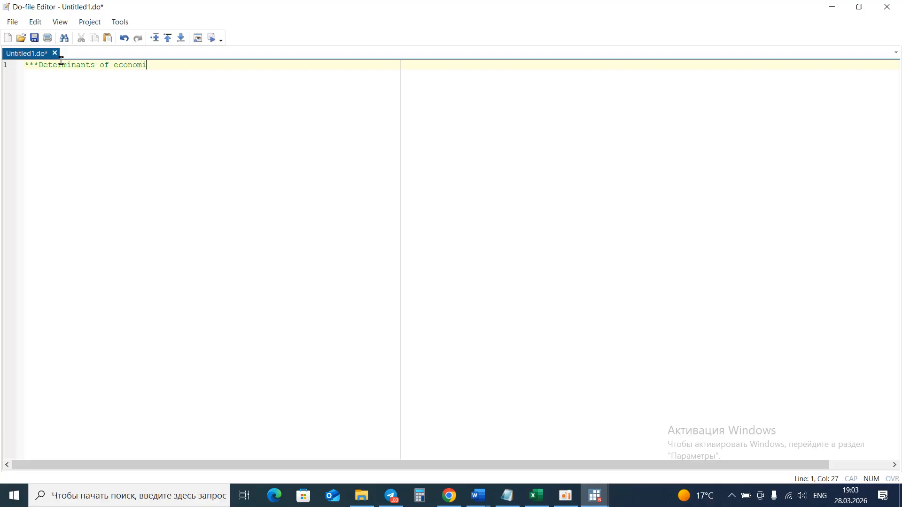
{"action": "type", "text": "c growth in Kenya"}
{"action": "key", "text": "Return"}
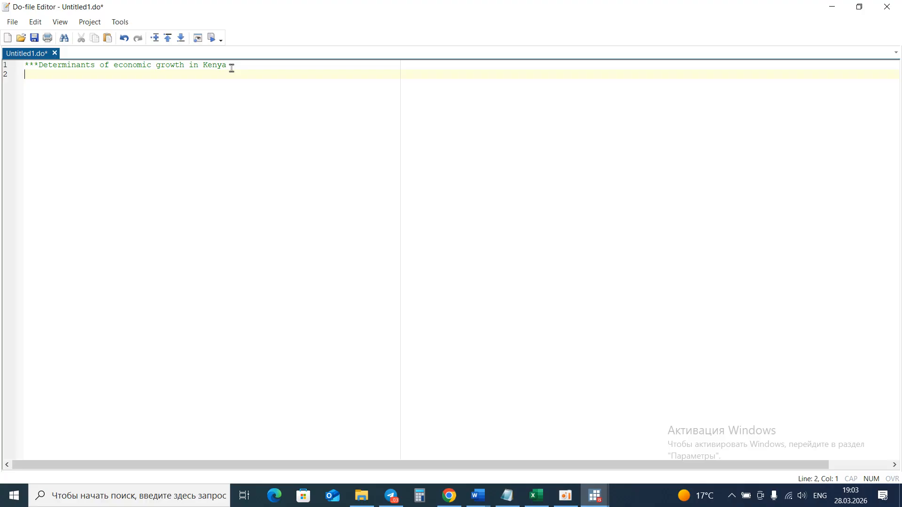
Add the lines br and log begin to the do-file.
{"action": "type", "text": "br"}
{"action": "left_click", "coordinate": [45, 73]}
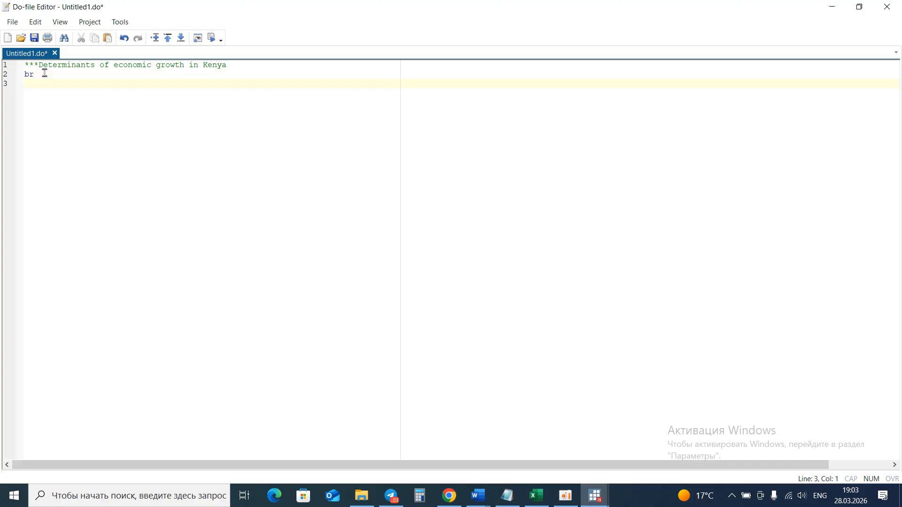
{"action": "type", "text": "drop"}
{"action": "key", "text": "BackSpace"}
{"action": "key", "text": "BackSpace"}
{"action": "key", "text": "BackSpace"}
{"action": "key", "text": "BackSpace"}
{"action": "type", "text": "log begin"}
Add the line drop in 25/25 and start a destring line in the do-file.
{"action": "key", "text": "Return"}
{"action": "type", "text": "drop in 25/"}
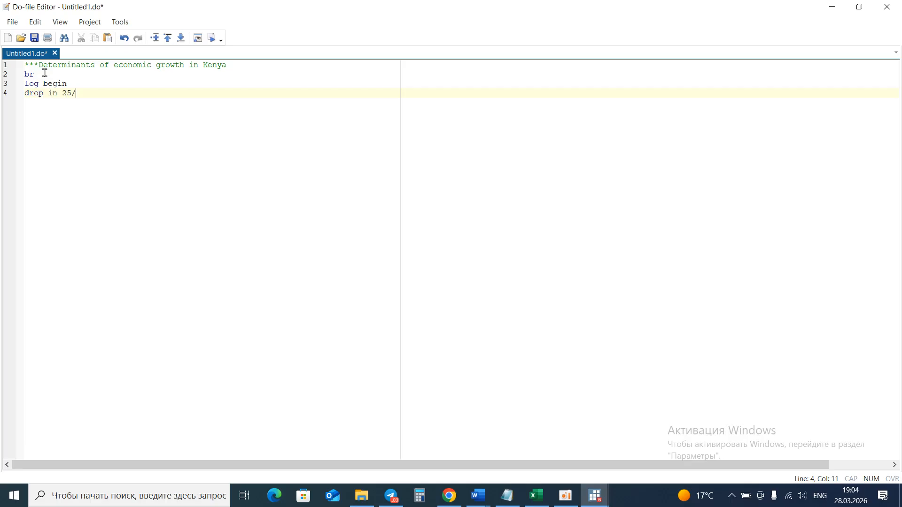
{"action": "type", "text": "25"}
{"action": "key", "text": "Return"}
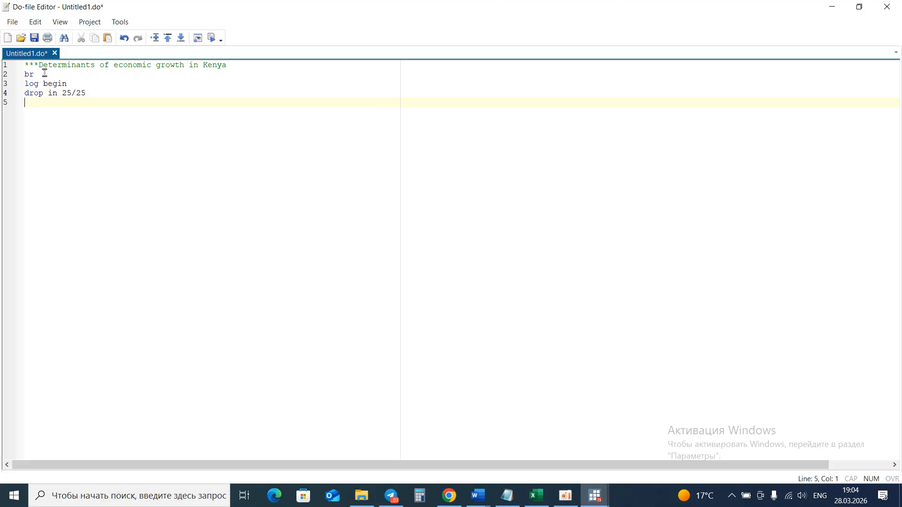
{"action": "type", "text": "destring"}
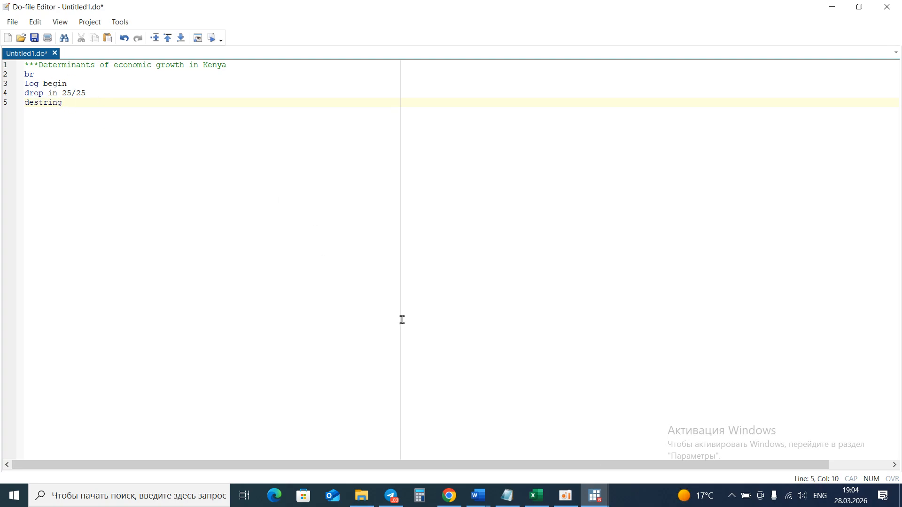
Switch back to the main Stata window.
{"action": "left_click", "coordinate": [596, 495]}
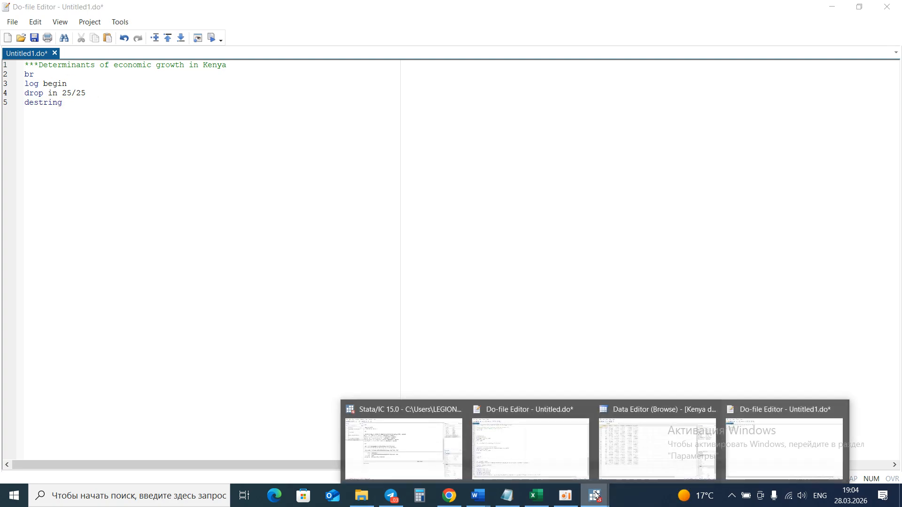
{"action": "left_click", "coordinate": [451, 445]}
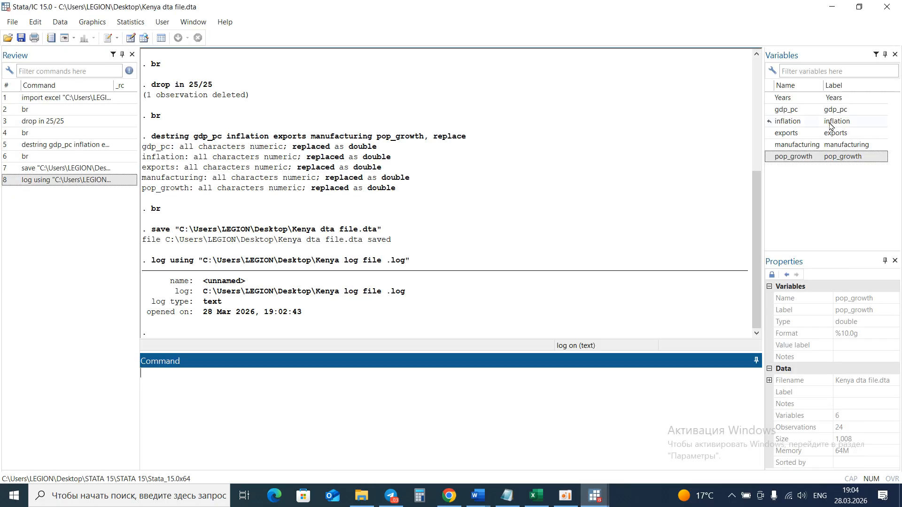
Assemble the variable list gdp_pc inflation exports manufacturing pop_growth in the command box and cut it.
{"action": "double_click", "coordinate": [771, 109]}
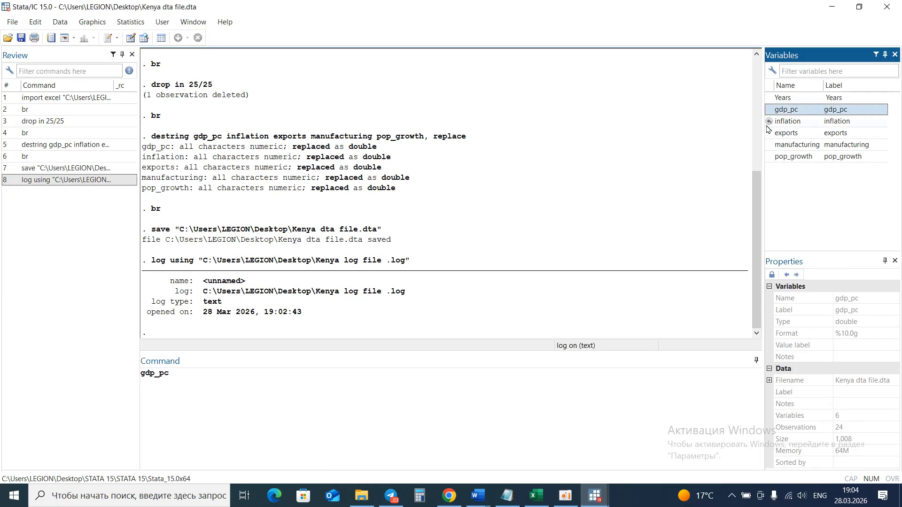
{"action": "mouse_move", "coordinate": [770, 123]}
{"action": "left_mouse_down"}
{"action": "mouse_move", "coordinate": [767, 135]}
{"action": "mouse_move", "coordinate": [770, 126]}
{"action": "left_mouse_up"}
{"action": "double_click", "coordinate": [771, 122]}
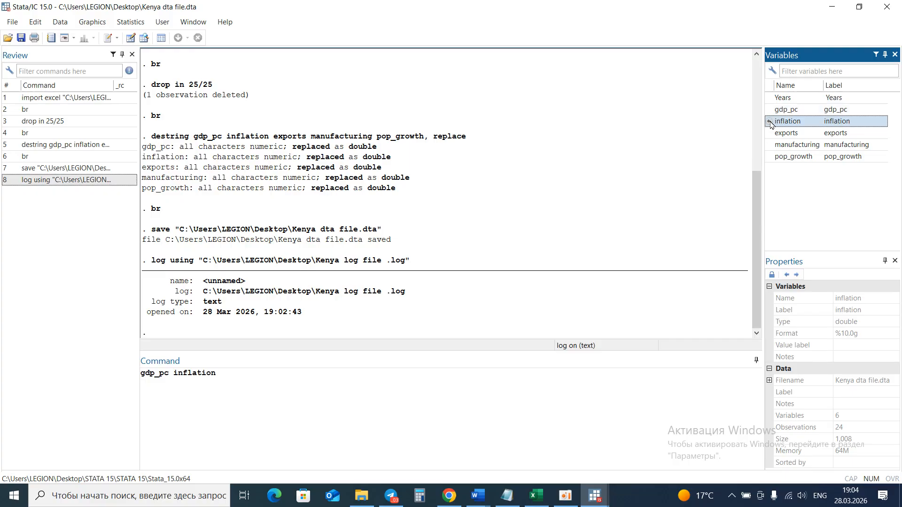
{"action": "double_click", "coordinate": [772, 133]}
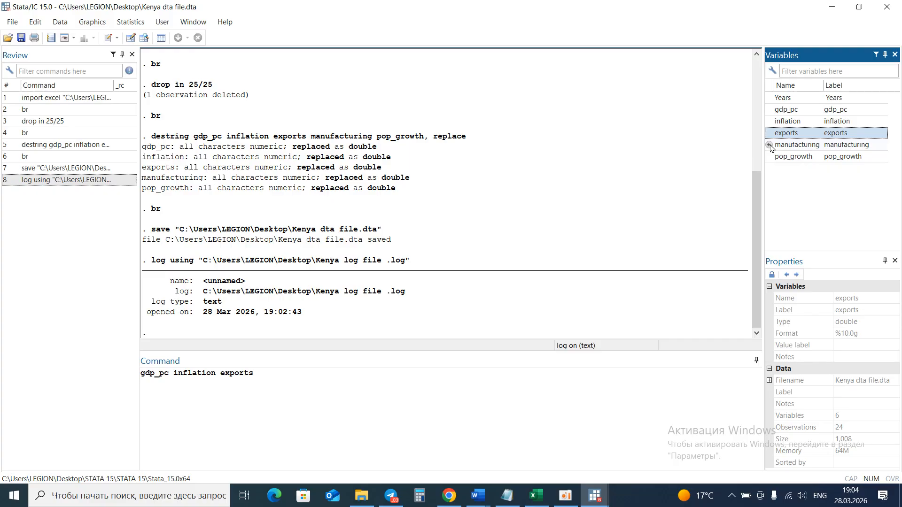
{"action": "double_click", "coordinate": [771, 145]}
{"action": "left_click", "coordinate": [770, 155]}
{"action": "double_click", "coordinate": [770, 156]}
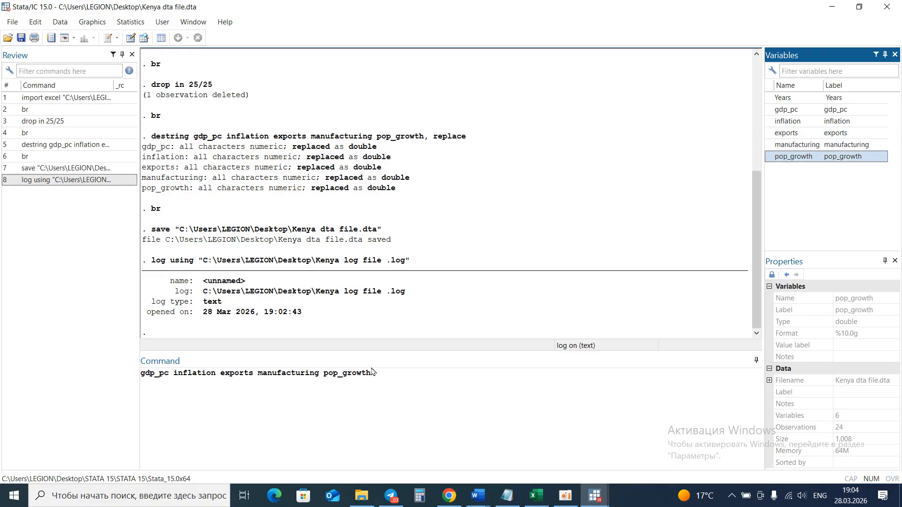
{"action": "left_click_drag", "start_coordinate": [372, 372], "coordinate": [140, 370]}
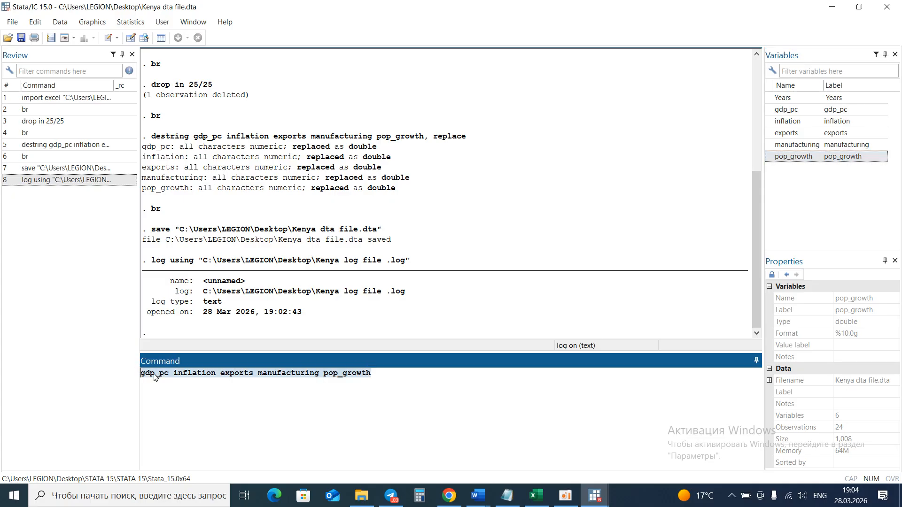
{"action": "key", "text": "ctrl+x"}
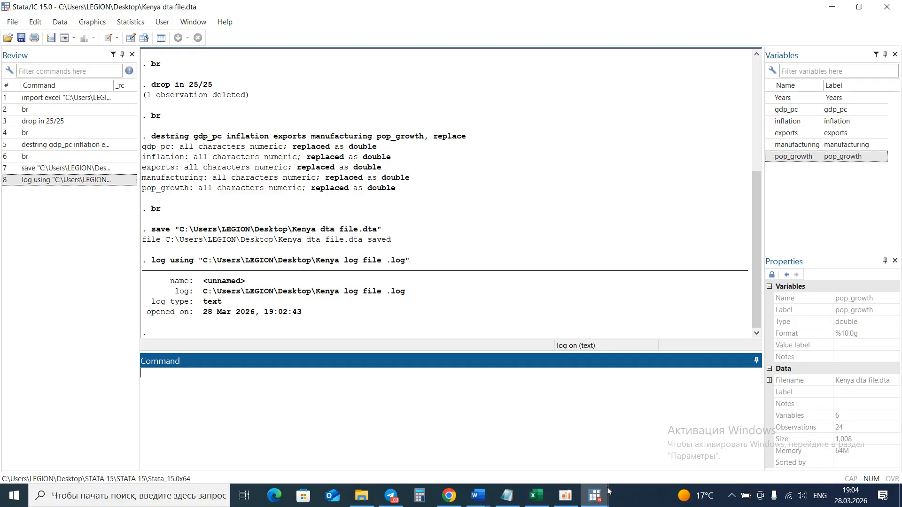
Paste the variable list after destring on line 5 of the new do-file and start a new line.
{"action": "left_click", "coordinate": [595, 495]}
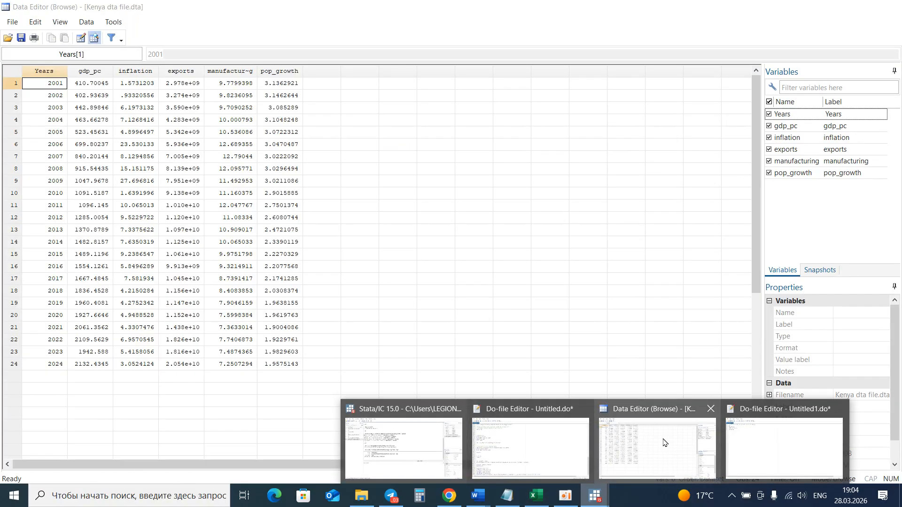
{"action": "left_click", "coordinate": [740, 440]}
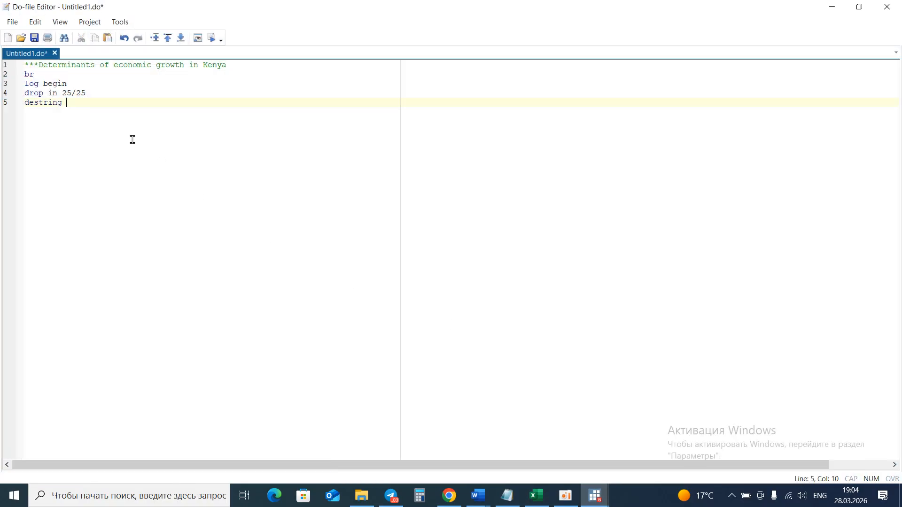
{"action": "key", "text": "ctrl+v"}
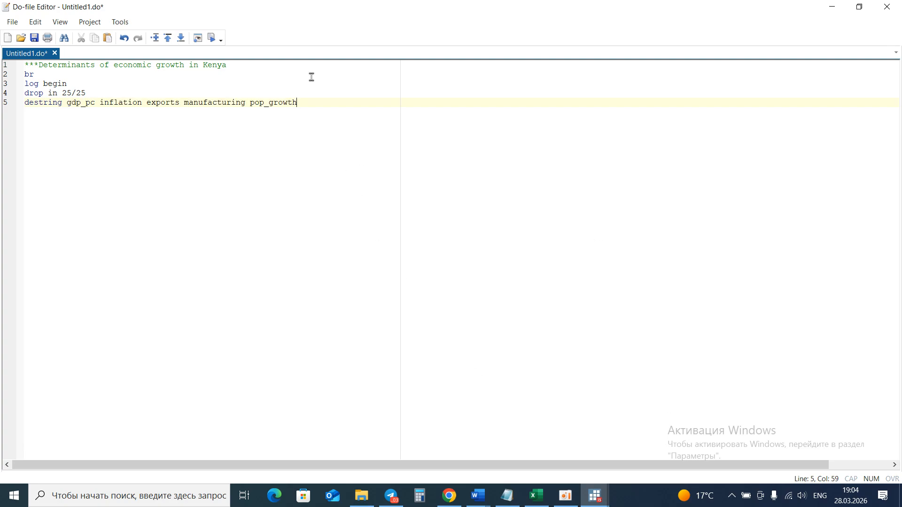
{"action": "key", "text": "Return"}
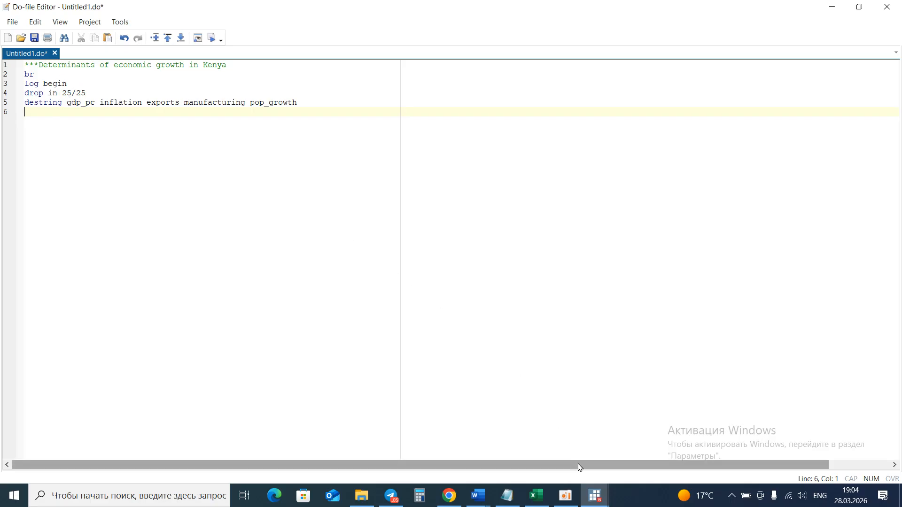
Switch to the existing analysis do-file and browse its commands.
{"action": "left_click", "coordinate": [595, 498]}
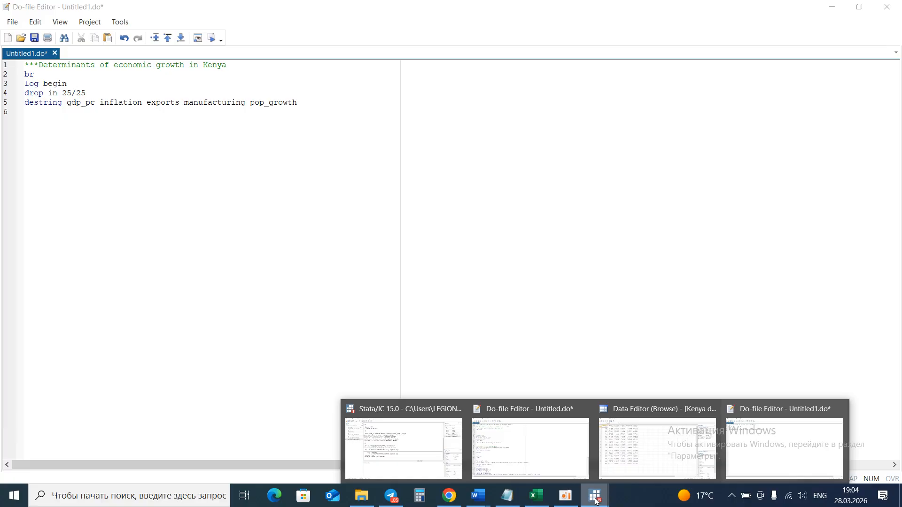
{"action": "left_click", "coordinate": [708, 409]}
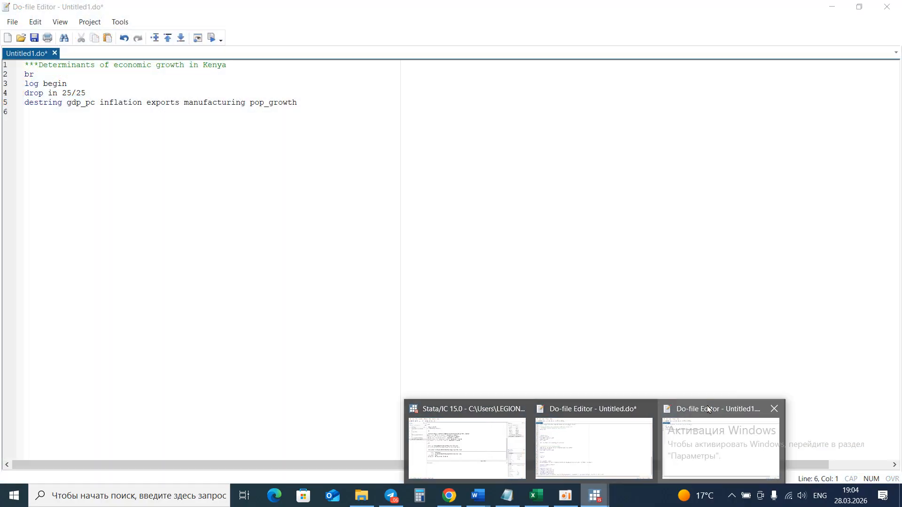
{"action": "left_click", "coordinate": [616, 434]}
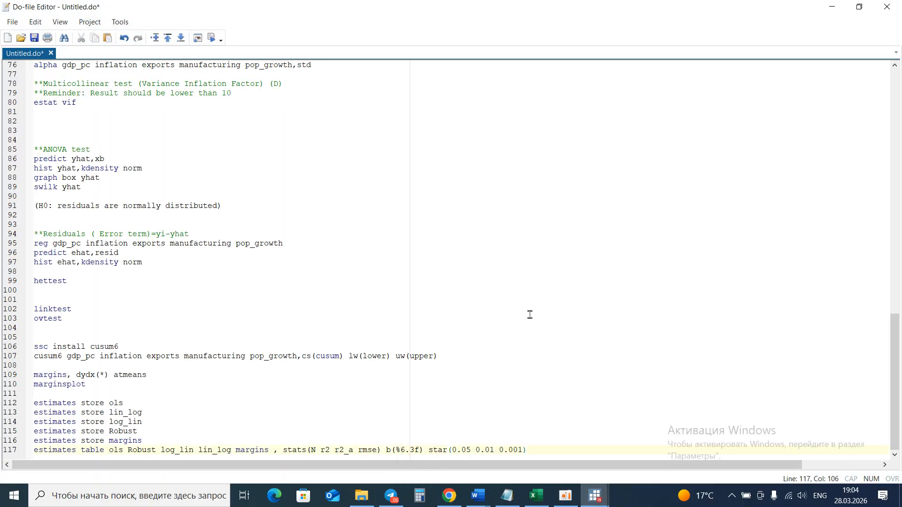
{"action": "scroll", "coordinate": [530, 315], "scroll_direction": "up", "scroll_amount": 20}
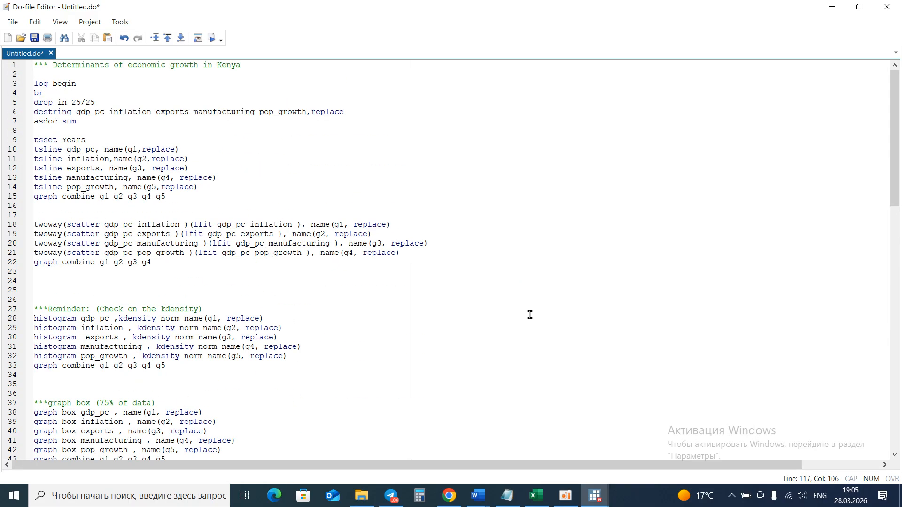
{"action": "scroll", "coordinate": [530, 315], "scroll_direction": "down", "scroll_amount": 20}
{"action": "scroll", "coordinate": [530, 315], "scroll_direction": "up", "scroll_amount": 20}
Select and run the asdoc sum line from the existing do-file, then return to the main Stata window.
{"action": "left_click", "coordinate": [595, 497]}
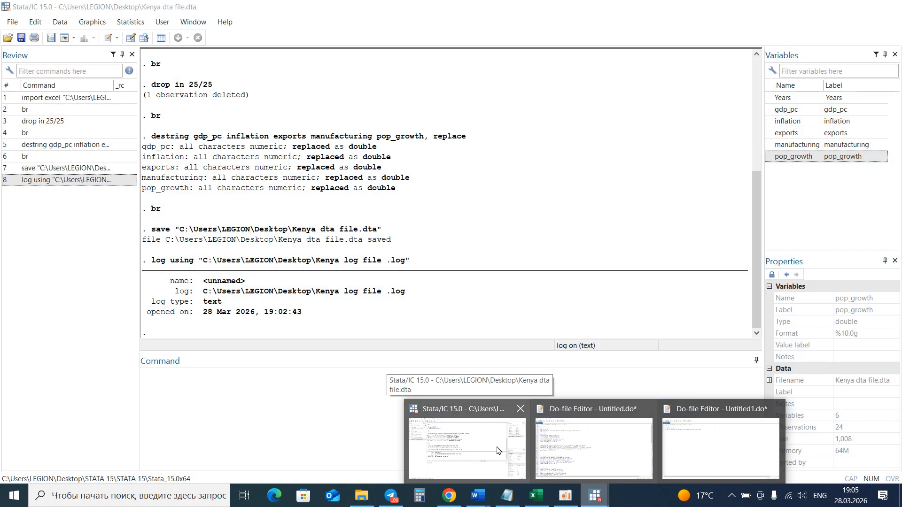
{"action": "left_click", "coordinate": [276, 414]}
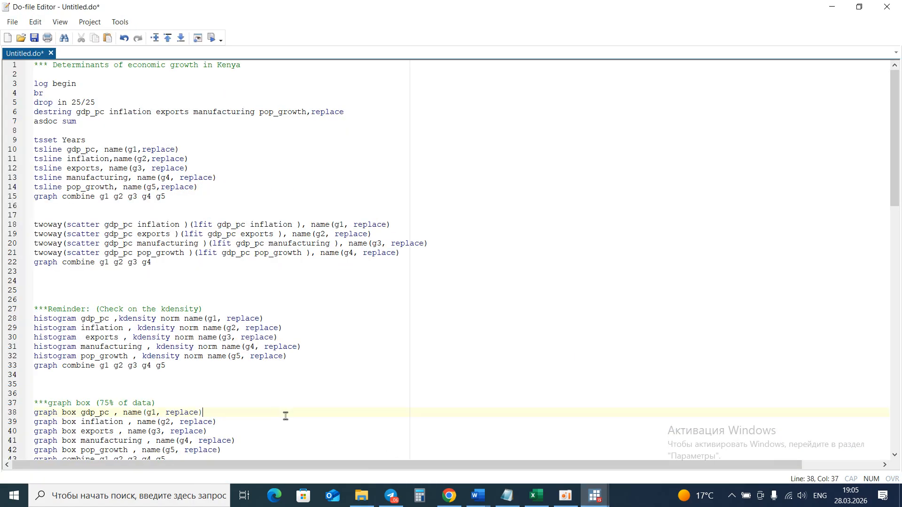
{"action": "mouse_move", "coordinate": [595, 496]}
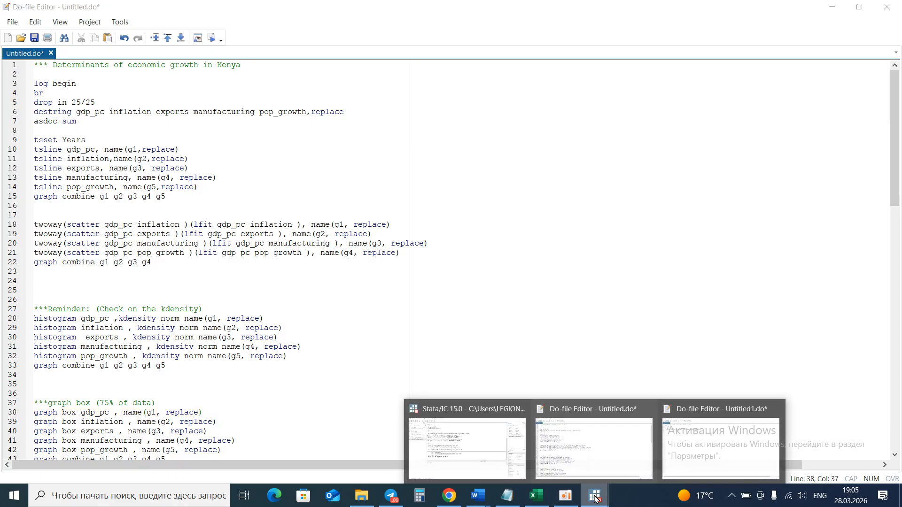
{"action": "left_click", "coordinate": [470, 439]}
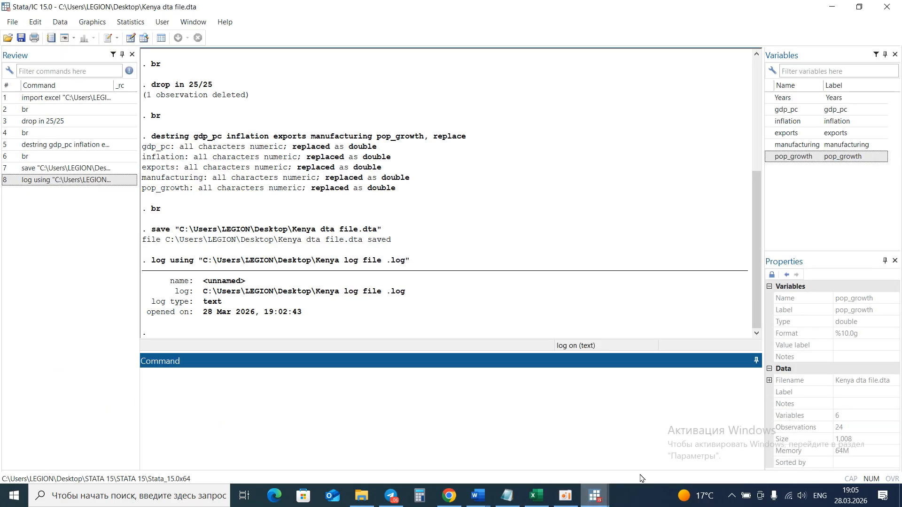
{"action": "left_click", "coordinate": [595, 496]}
{"action": "mouse_move", "coordinate": [594, 496]}
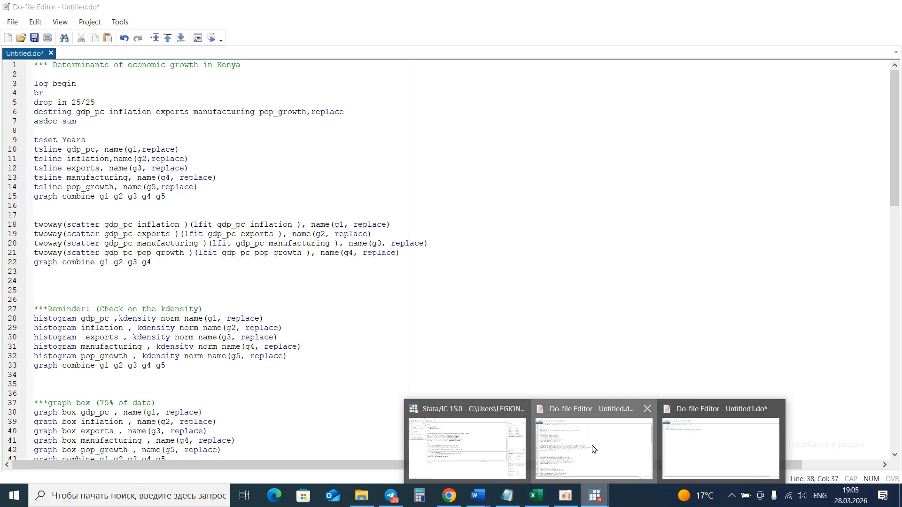
{"action": "left_click", "coordinate": [605, 434]}
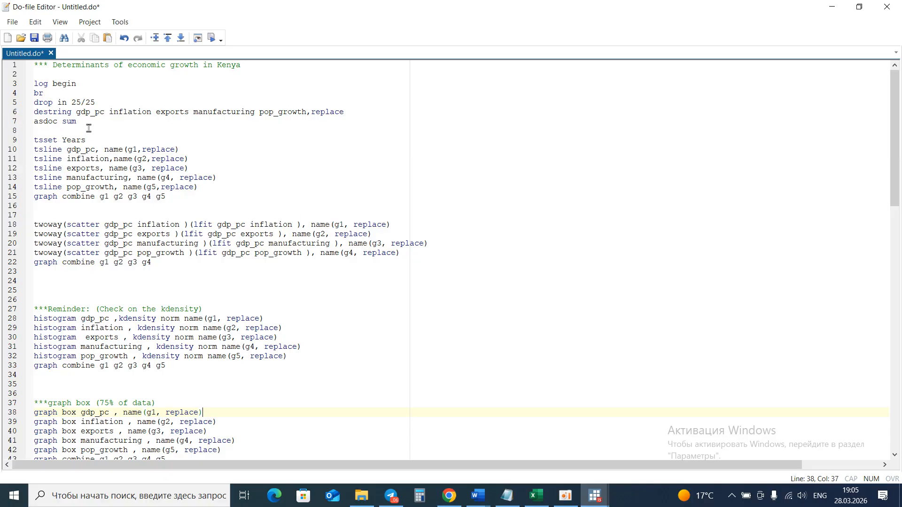
{"action": "left_click_drag", "start_coordinate": [85, 122], "coordinate": [35, 122]}
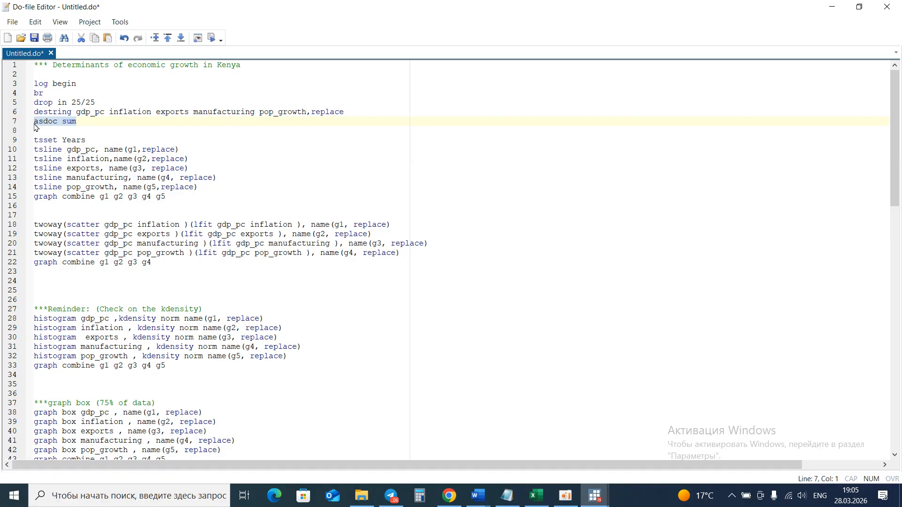
{"action": "left_click", "coordinate": [212, 38]}
{"action": "left_click", "coordinate": [593, 504]}
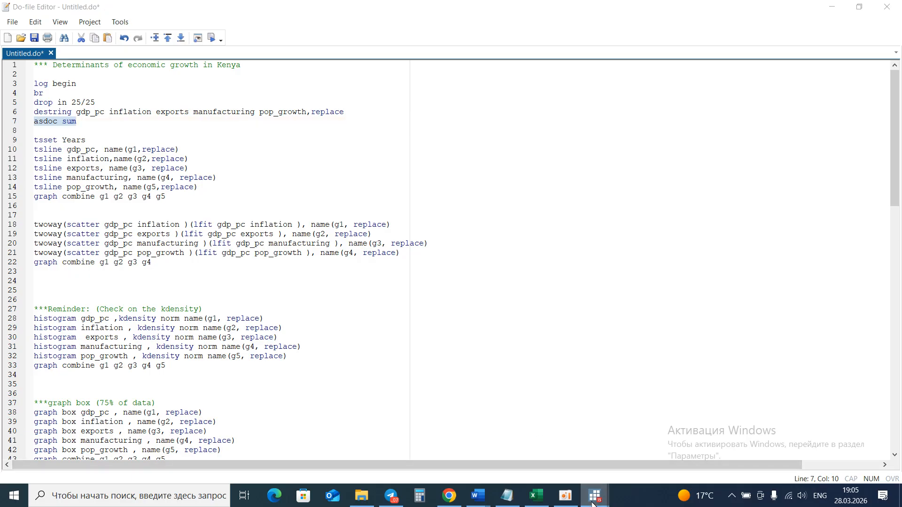
{"action": "left_click", "coordinate": [468, 446]}
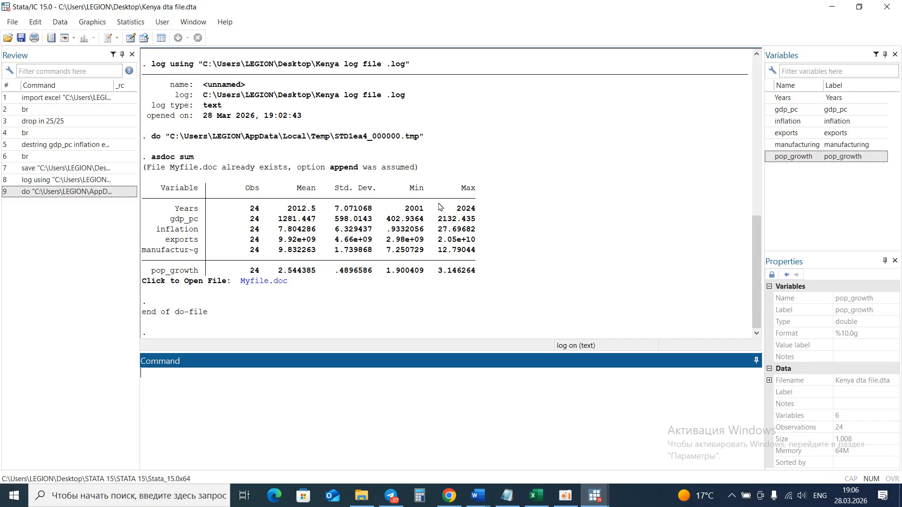
Open the Myfile.doc output and select the newest descriptive statistics table.
{"action": "left_click", "coordinate": [271, 280]}
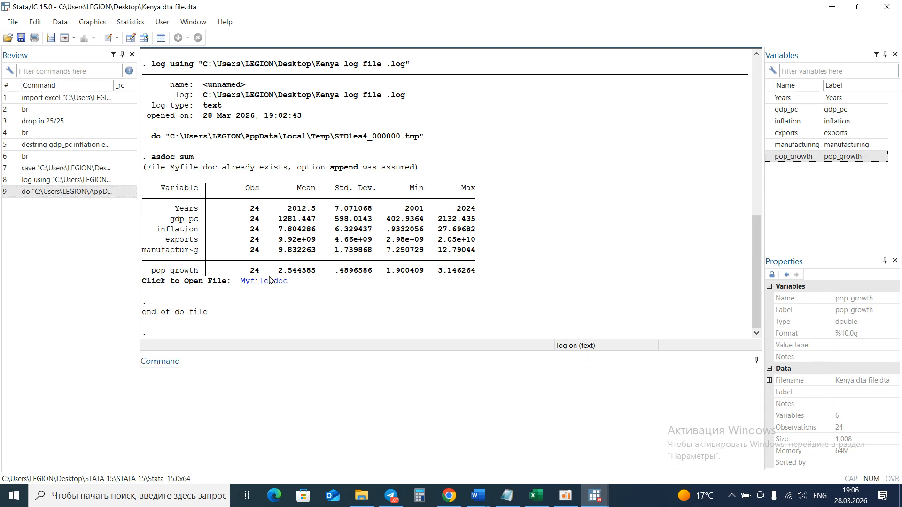
{"action": "left_click", "coordinate": [266, 281]}
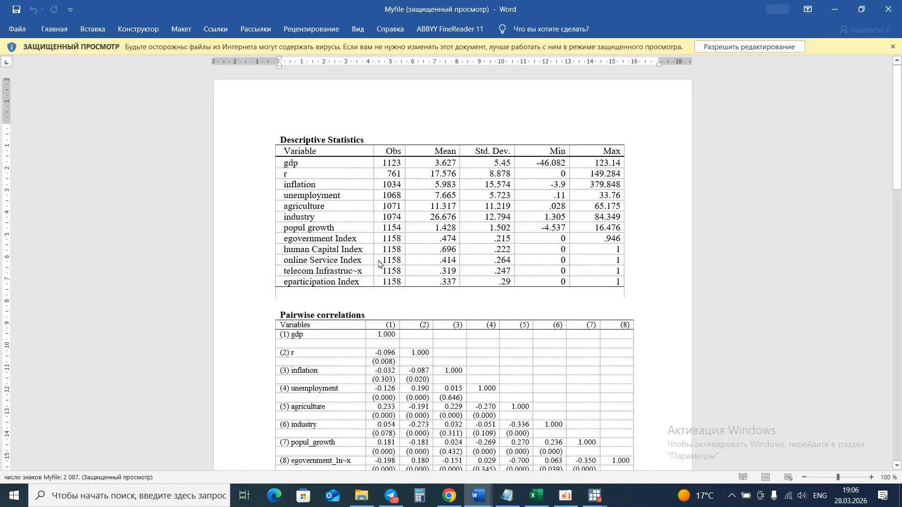
{"action": "scroll", "coordinate": [383, 263], "scroll_direction": "down", "scroll_amount": 4}
{"action": "scroll", "coordinate": [382, 263], "scroll_direction": "down", "scroll_amount": 15}
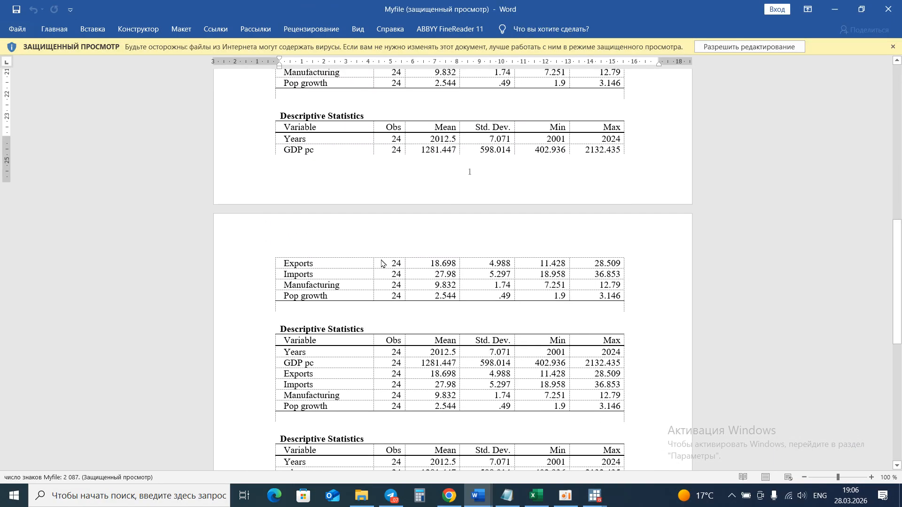
{"action": "scroll", "coordinate": [381, 260], "scroll_direction": "up", "scroll_amount": 1}
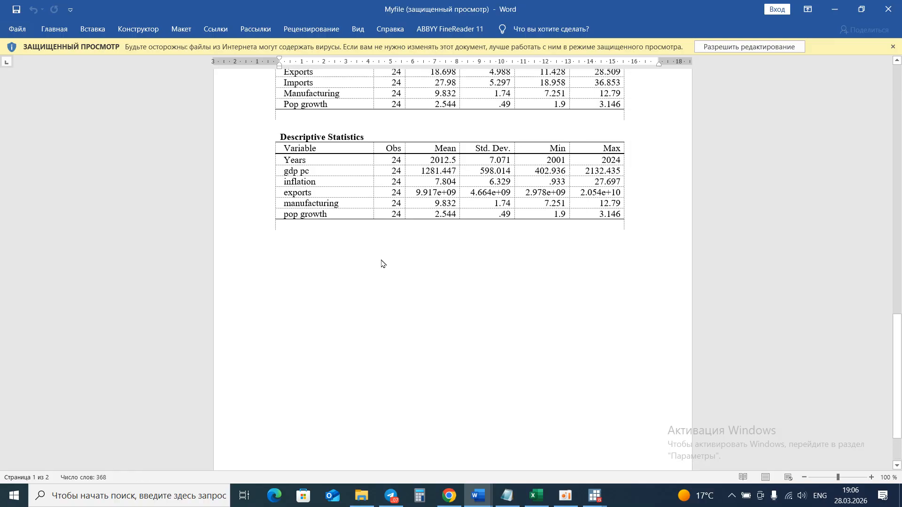
{"action": "left_click_drag", "start_coordinate": [627, 215], "coordinate": [271, 137]}
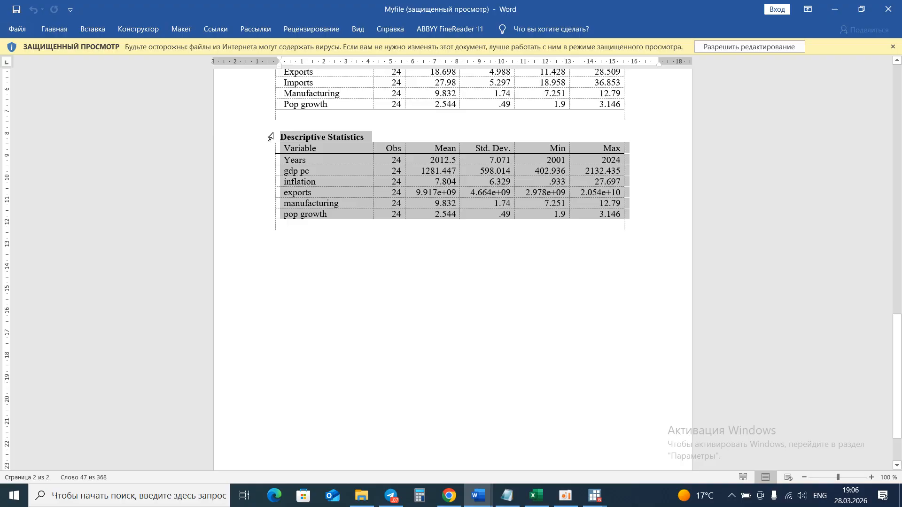
Switch to The Economy of Kenya paper and scroll through it to the Table 2 descriptive statistics.
{"action": "left_click", "coordinate": [478, 495]}
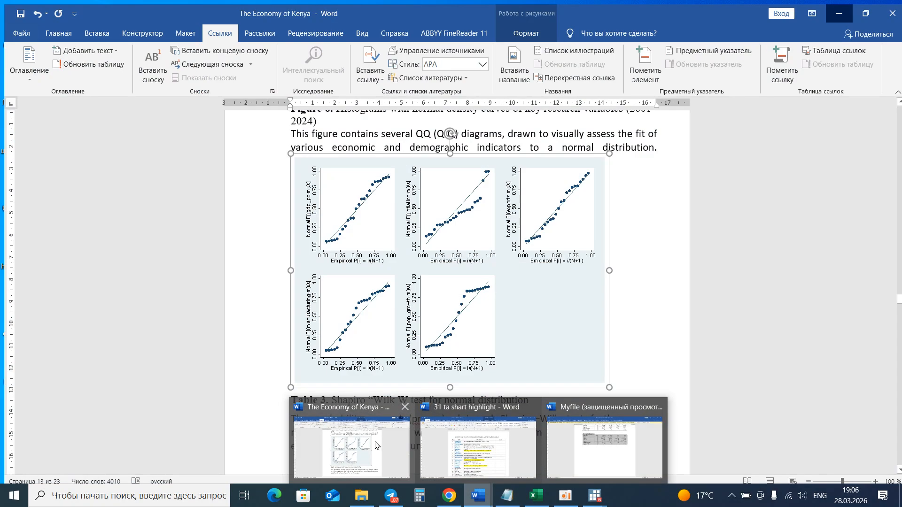
{"action": "left_click", "coordinate": [351, 446]}
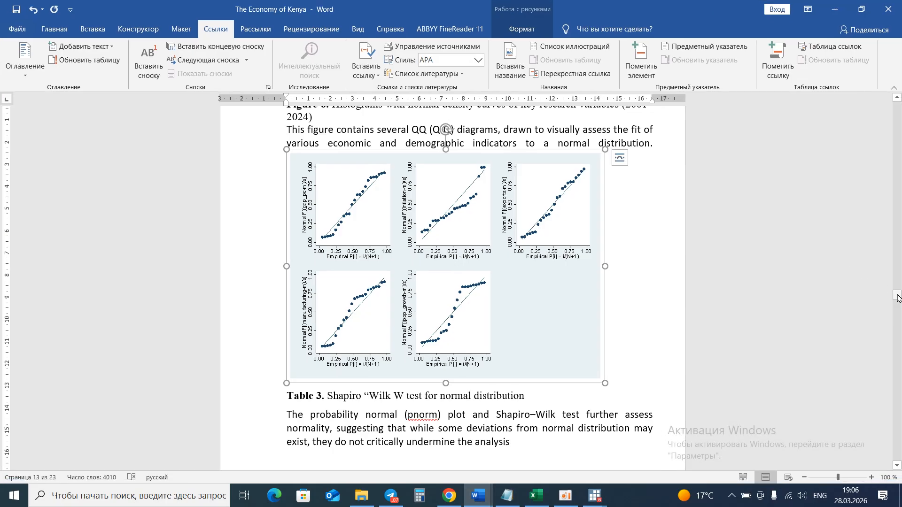
{"action": "left_click_drag", "start_coordinate": [897, 295], "coordinate": [898, 89]}
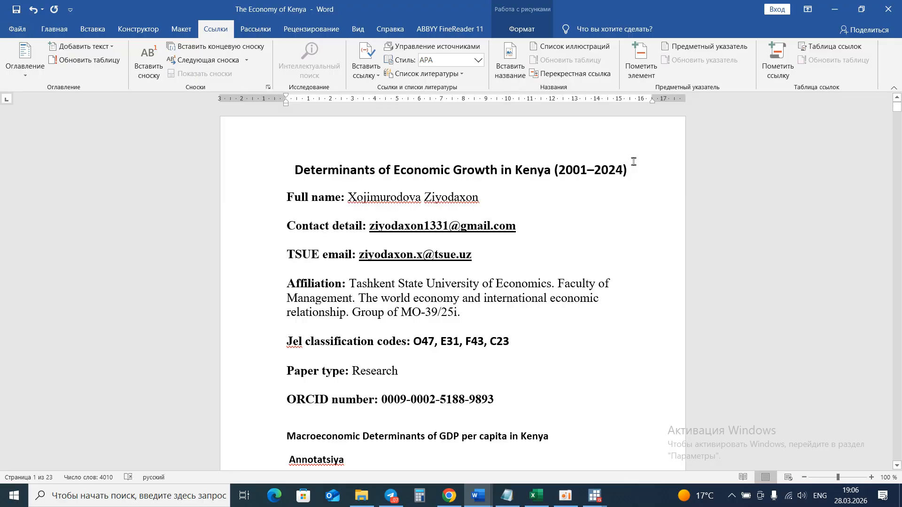
{"action": "scroll", "coordinate": [633, 162], "scroll_direction": "down", "scroll_amount": 20}
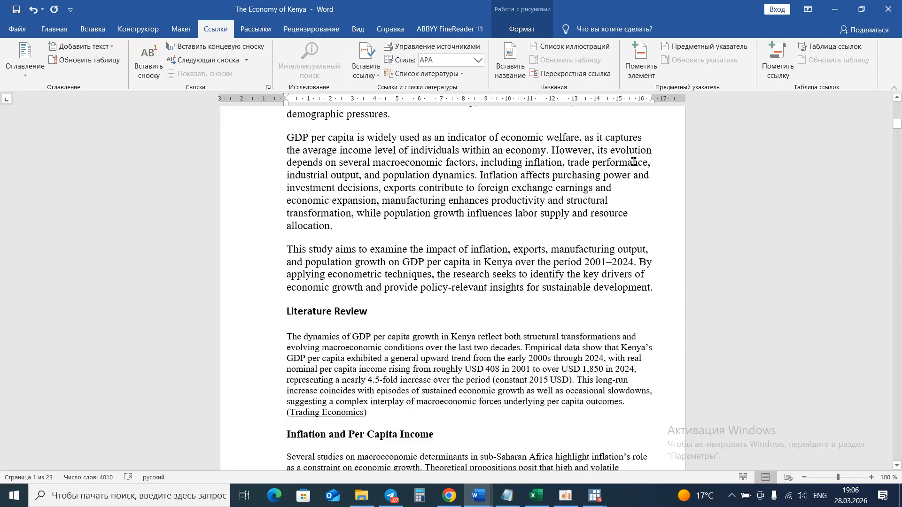
{"action": "scroll", "coordinate": [633, 161], "scroll_direction": "down", "scroll_amount": 20}
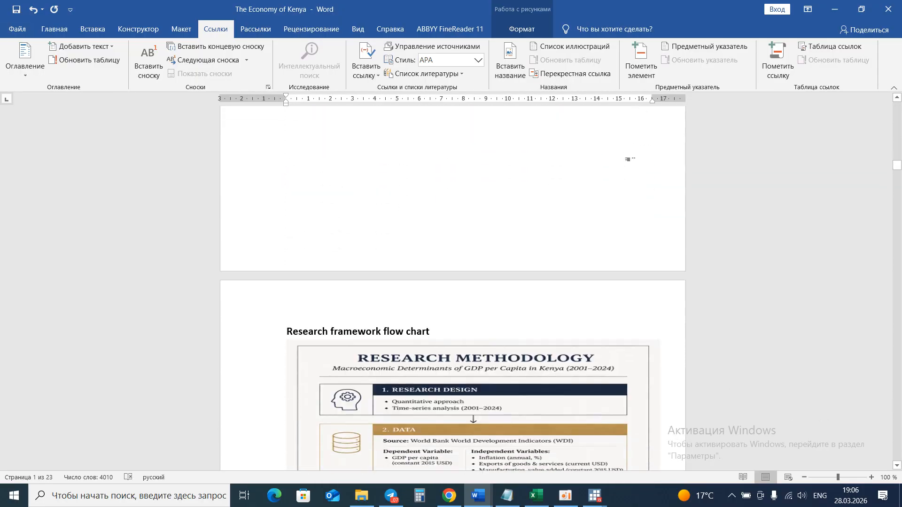
{"action": "scroll", "coordinate": [633, 161], "scroll_direction": "down", "scroll_amount": 20}
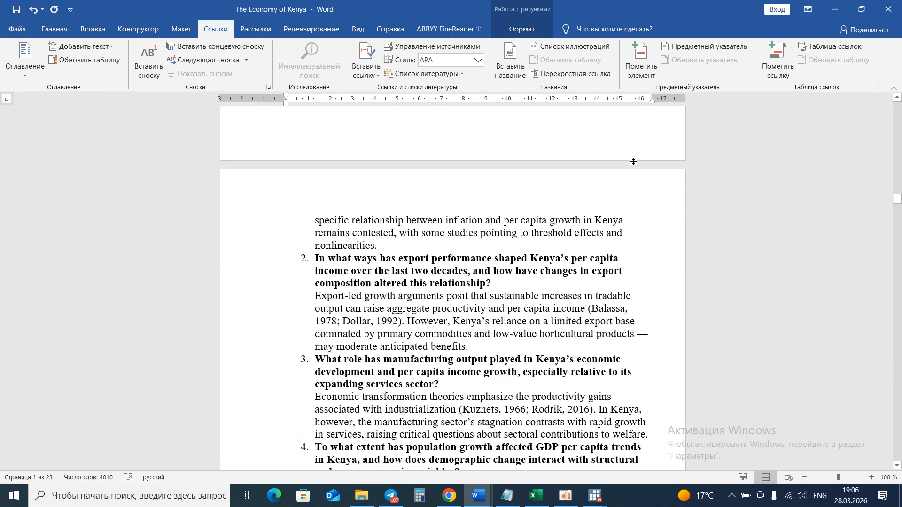
{"action": "scroll", "coordinate": [634, 161], "scroll_direction": "down", "scroll_amount": 20}
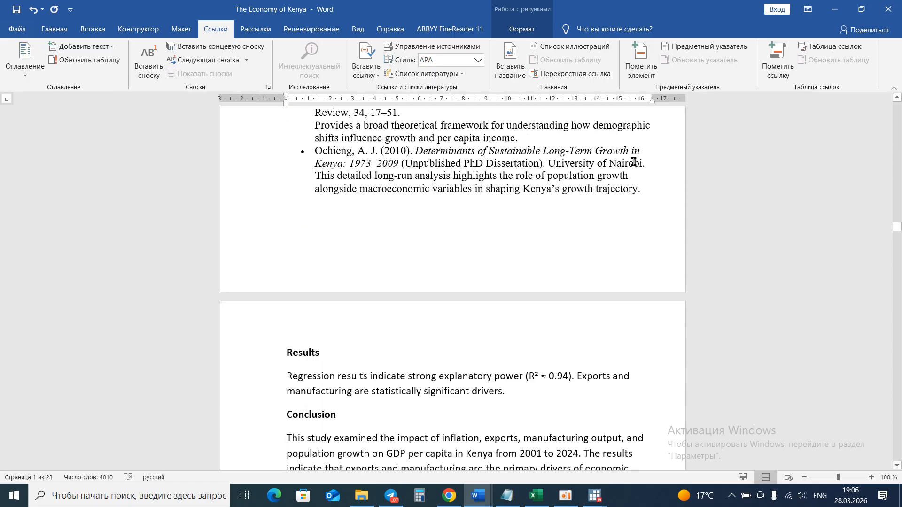
{"action": "scroll", "coordinate": [633, 161], "scroll_direction": "down", "scroll_amount": 20}
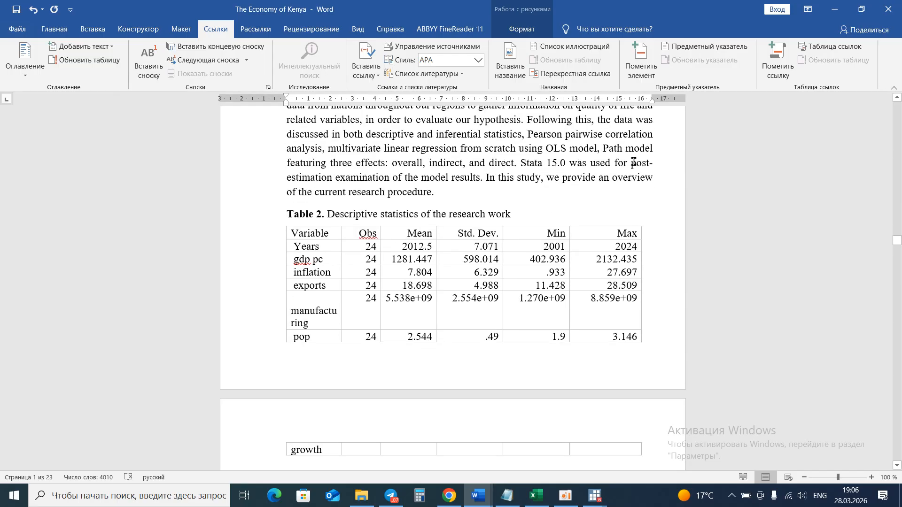
{"action": "scroll", "coordinate": [486, 222], "scroll_direction": "down", "scroll_amount": 2}
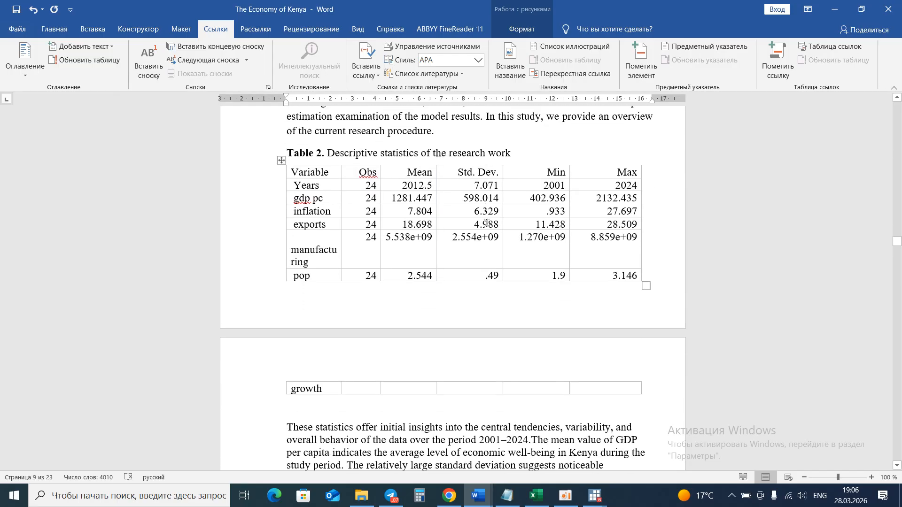
{"action": "scroll", "coordinate": [487, 223], "scroll_direction": "down", "scroll_amount": 4}
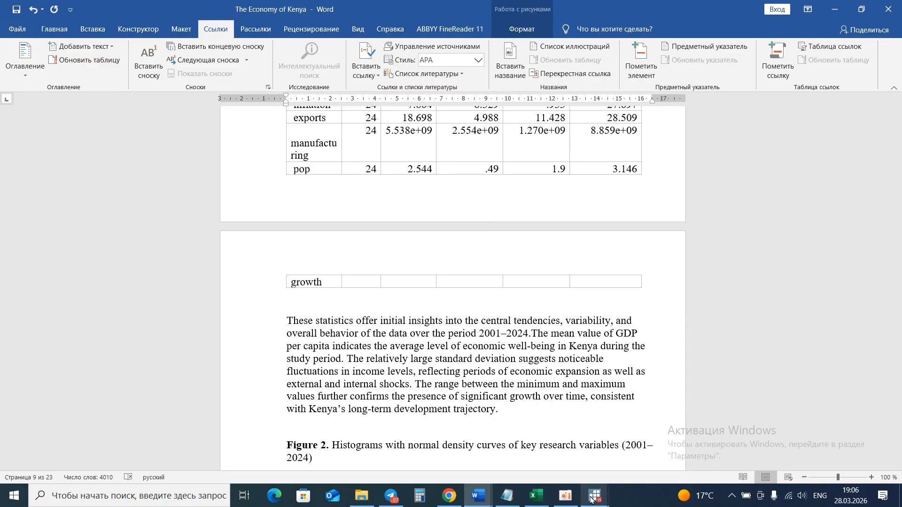
Return to the new do-file, select the tsset Years line and execute it.
{"action": "mouse_move", "coordinate": [595, 498]}
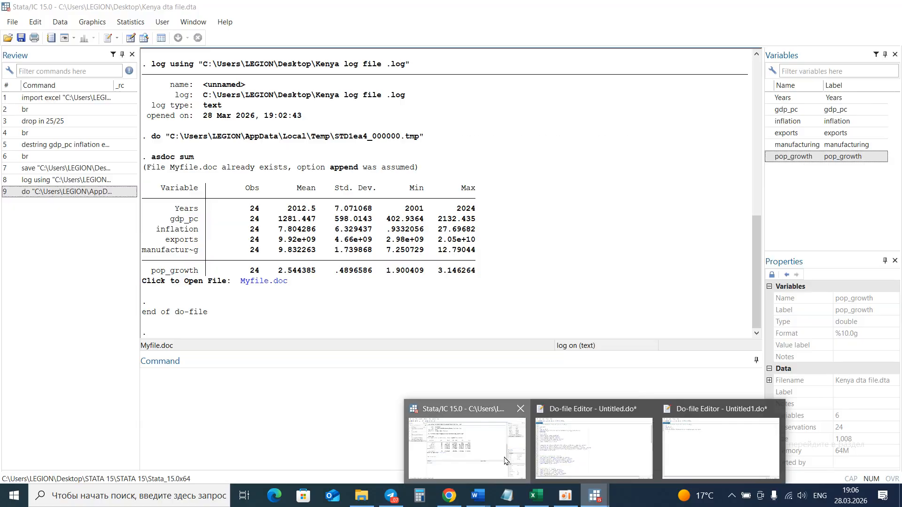
{"action": "left_click", "coordinate": [505, 461]}
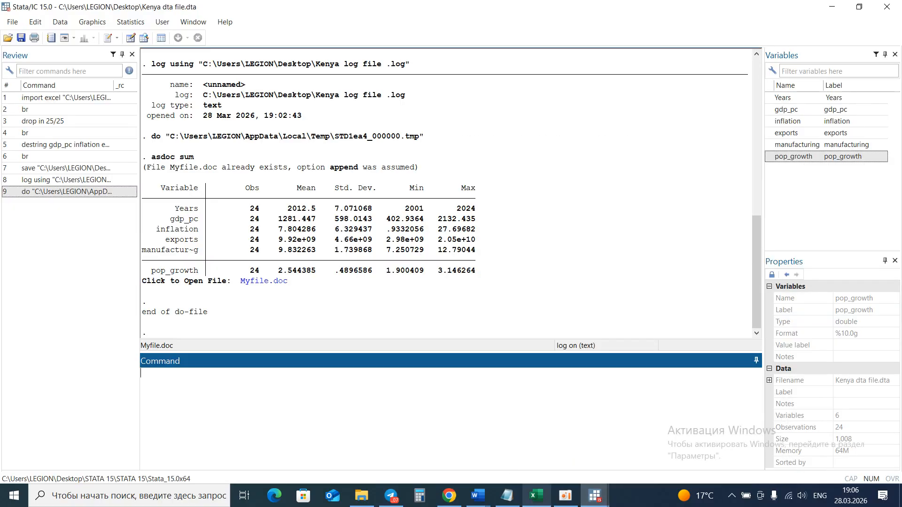
{"action": "mouse_move", "coordinate": [536, 496]}
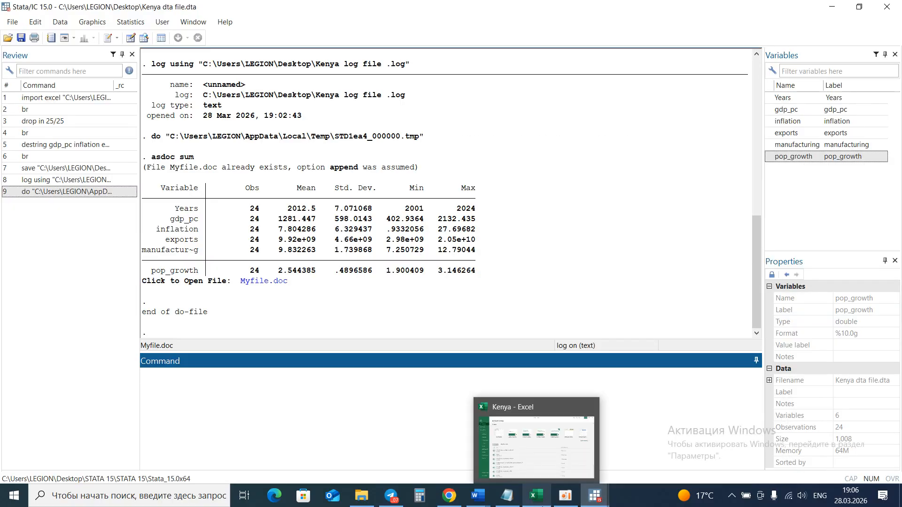
{"action": "mouse_move", "coordinate": [565, 498]}
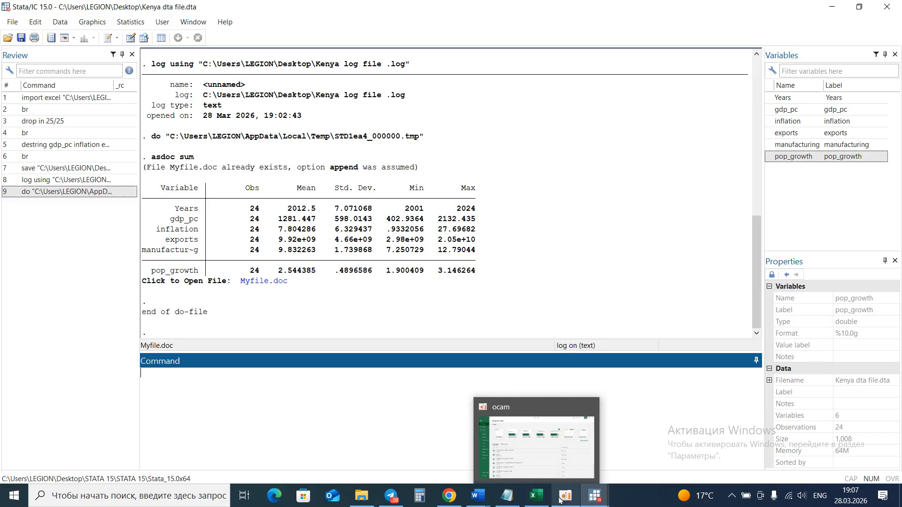
{"action": "left_click", "coordinate": [563, 430]}
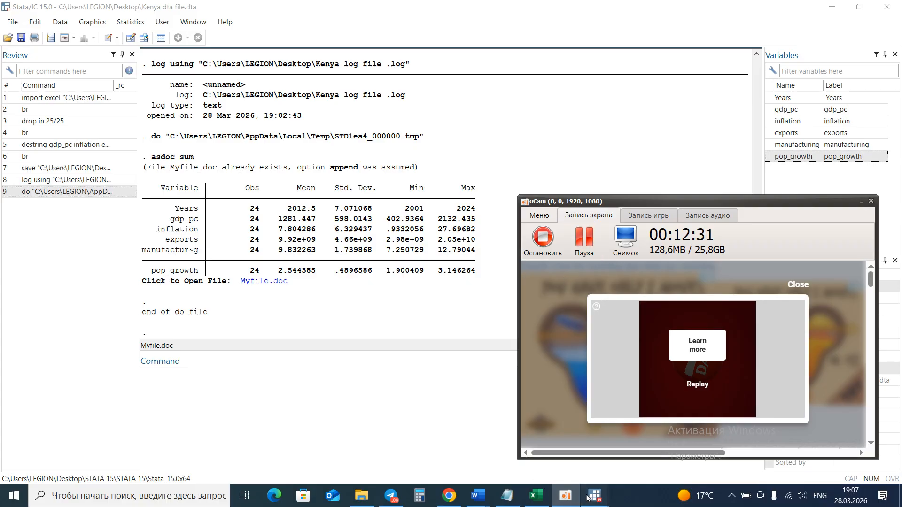
{"action": "mouse_move", "coordinate": [595, 497]}
{"action": "left_click", "coordinate": [577, 462]}
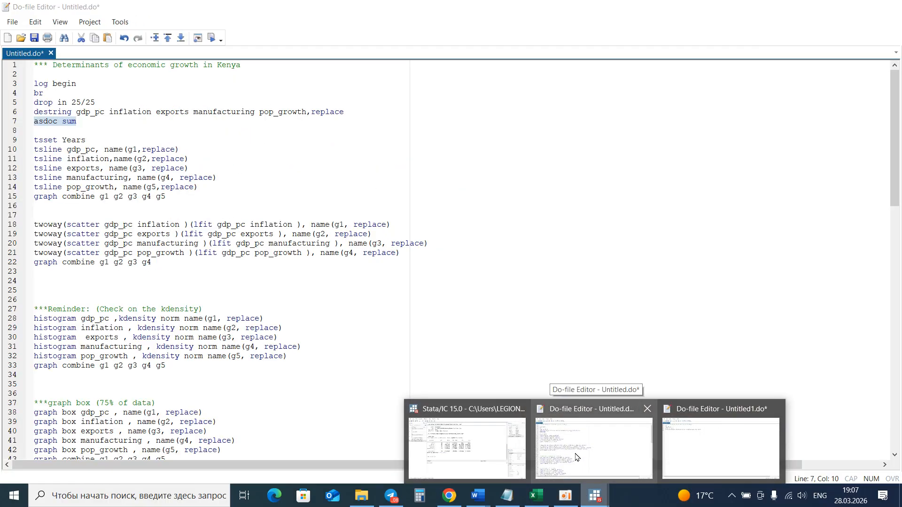
{"action": "mouse_move", "coordinate": [98, 131]}
{"action": "left_mouse_down"}
{"action": "mouse_move", "coordinate": [70, 140]}
{"action": "mouse_move", "coordinate": [91, 141]}
{"action": "left_mouse_up"}
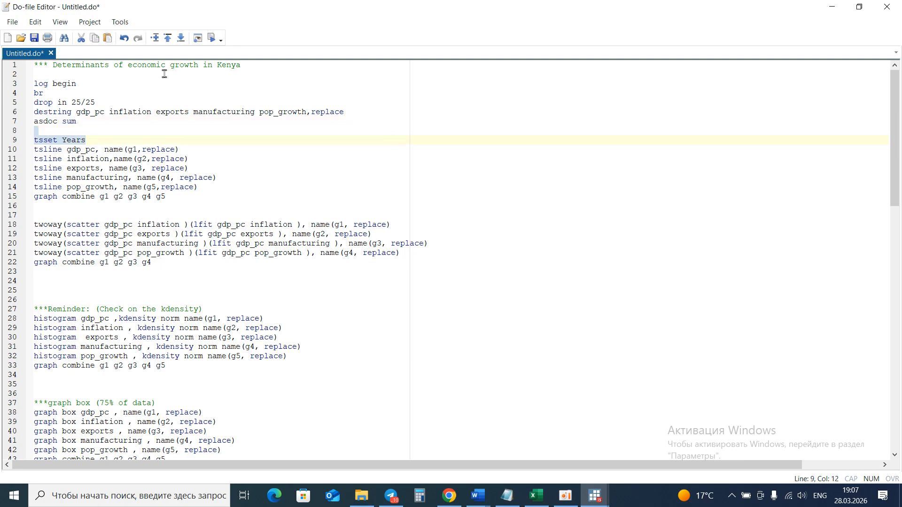
{"action": "left_click", "coordinate": [211, 39]}
Switch to the main Stata window to check the tsset output.
{"action": "left_click", "coordinate": [566, 496]}
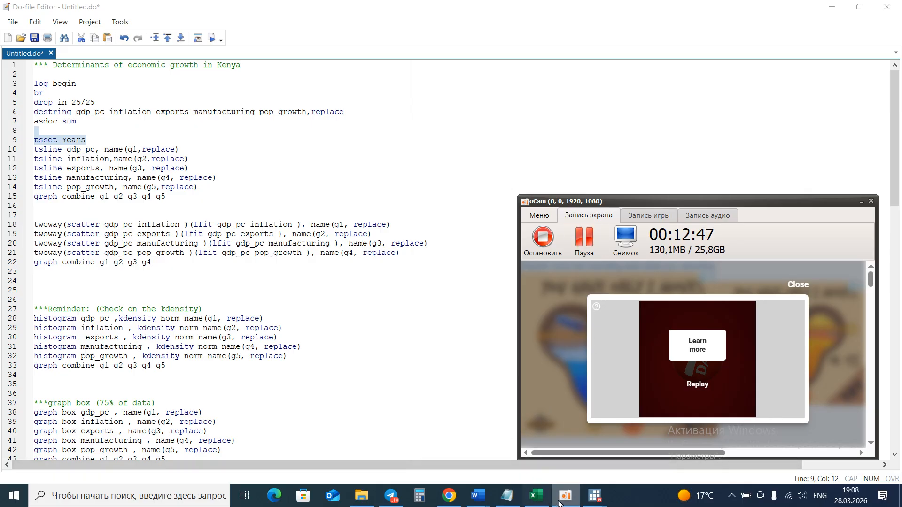
{"action": "mouse_move", "coordinate": [594, 496]}
{"action": "left_click", "coordinate": [488, 465]}
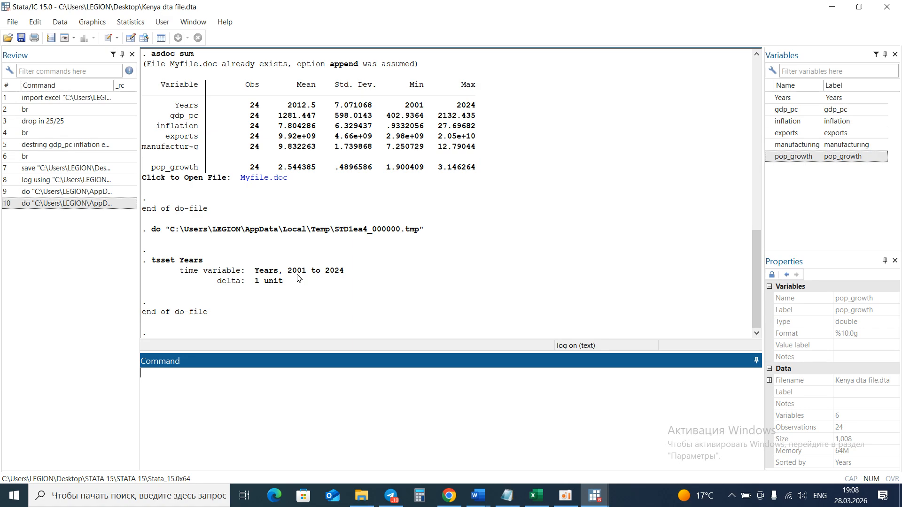
Back in the do-file, select the five tsline commands and the graph combine line and execute them.
{"action": "mouse_move", "coordinate": [596, 499]}
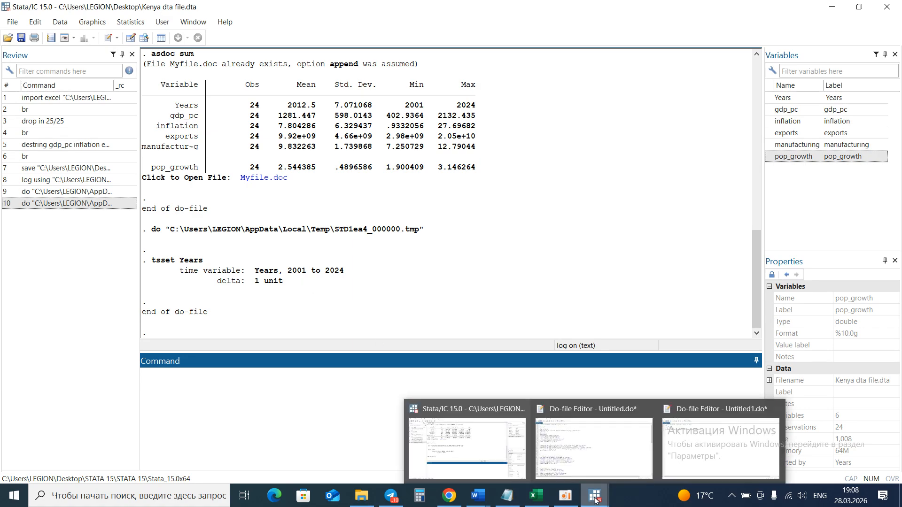
{"action": "left_click", "coordinate": [594, 444]}
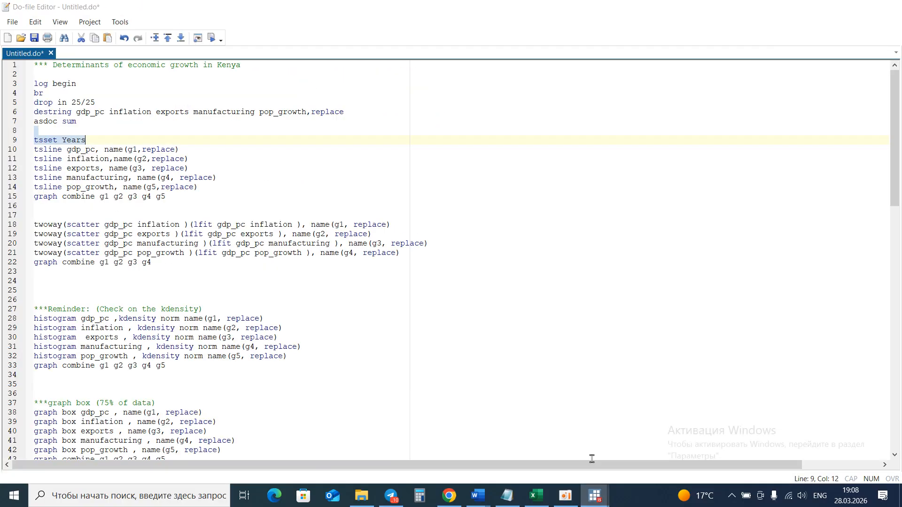
{"action": "left_click_drag", "start_coordinate": [166, 199], "coordinate": [34, 150]}
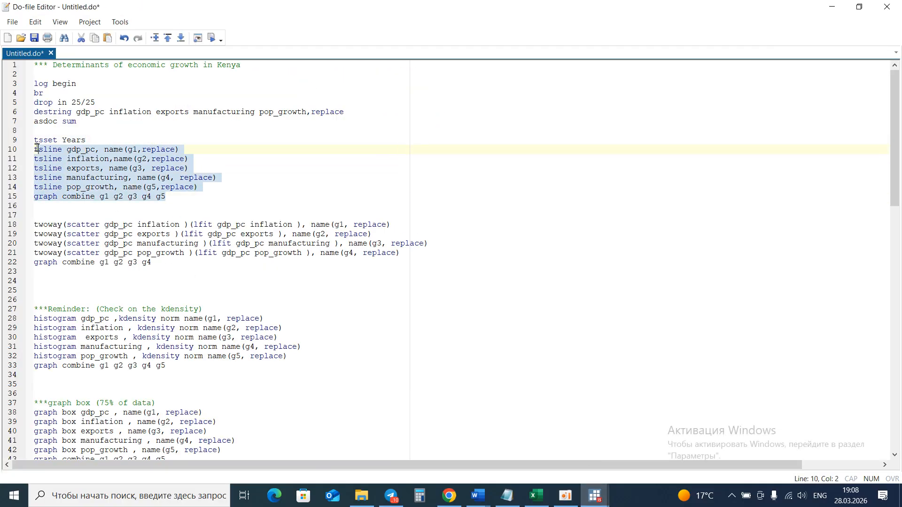
{"action": "left_click", "coordinate": [211, 39]}
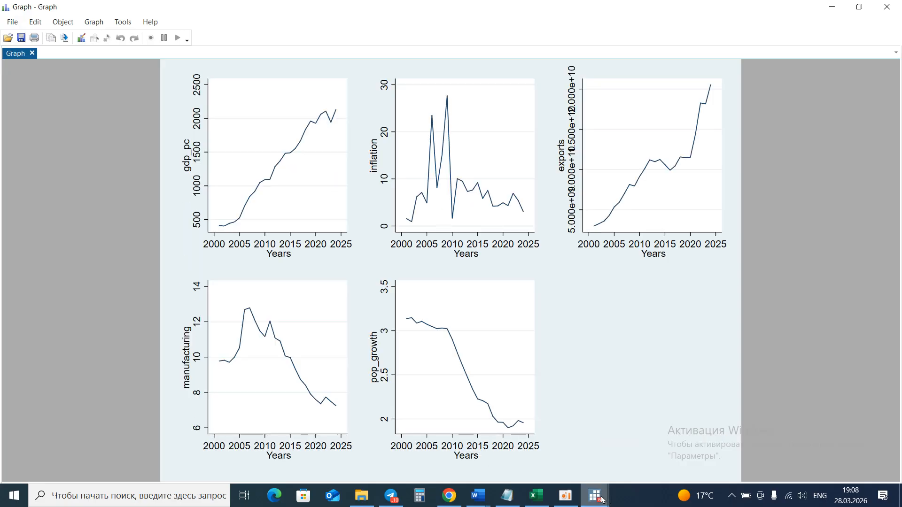
Browse the resulting time-series graph windows g1 through g5 one by one.
{"action": "mouse_move", "coordinate": [601, 500]}
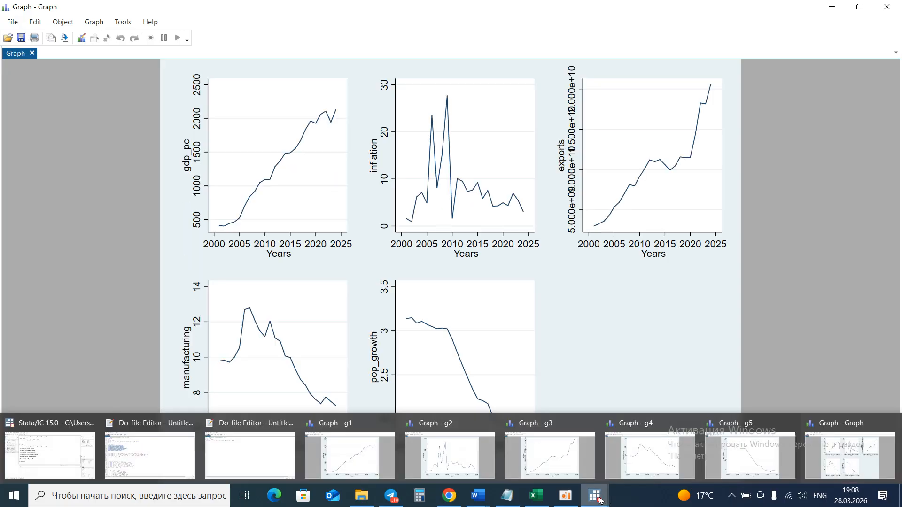
{"action": "left_click", "coordinate": [379, 452]}
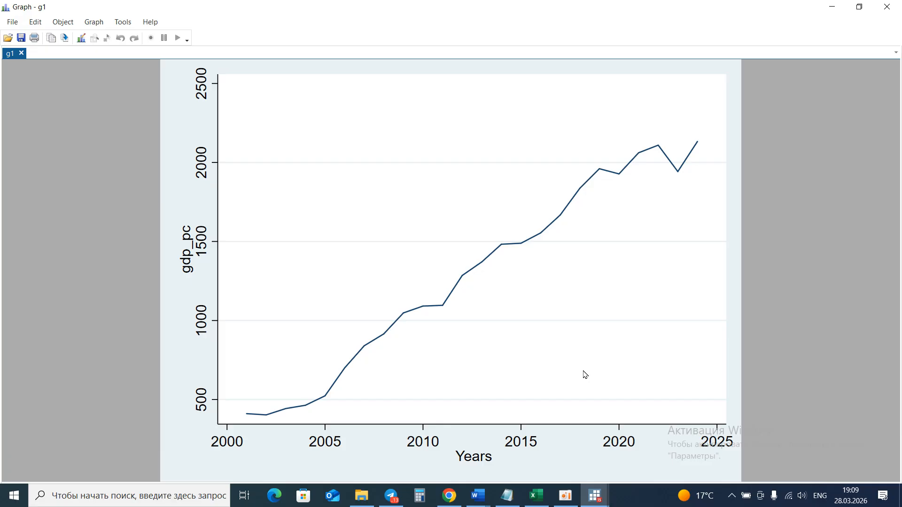
{"action": "left_click", "coordinate": [597, 502]}
{"action": "left_click", "coordinate": [463, 463]}
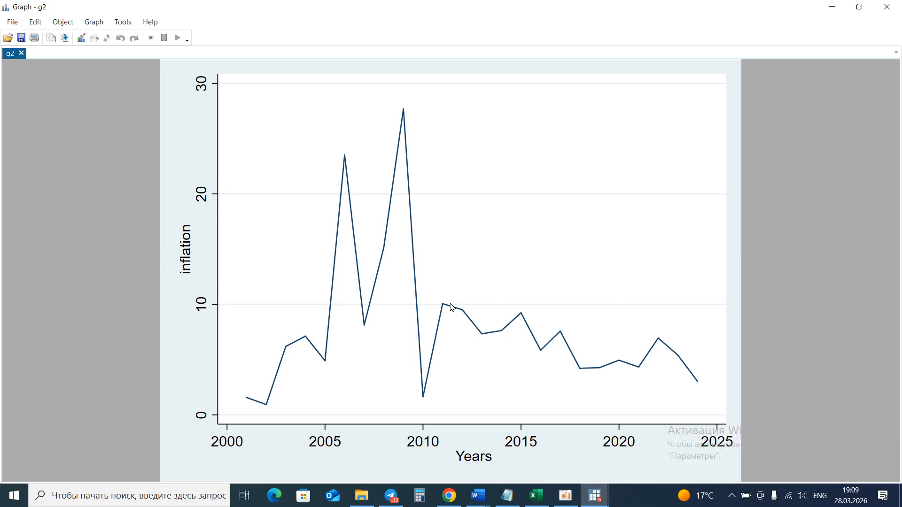
{"action": "mouse_move", "coordinate": [595, 496]}
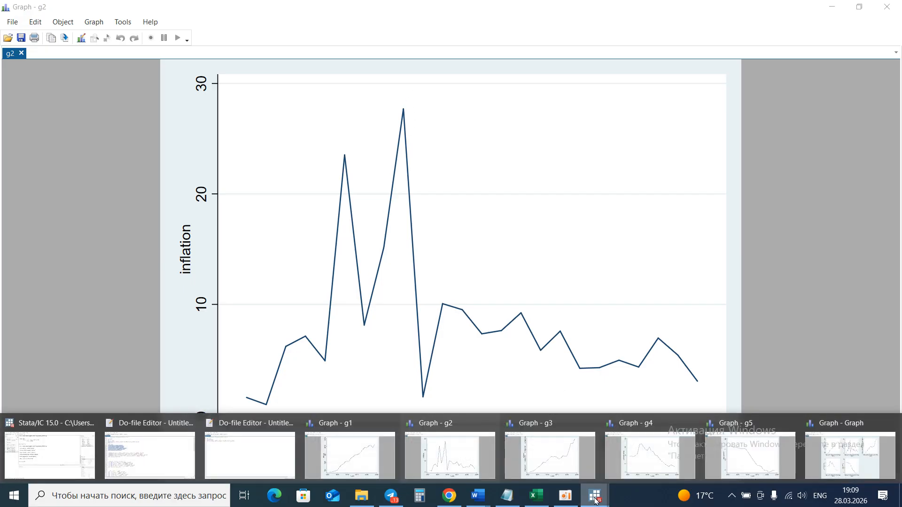
{"action": "left_click", "coordinate": [543, 457]}
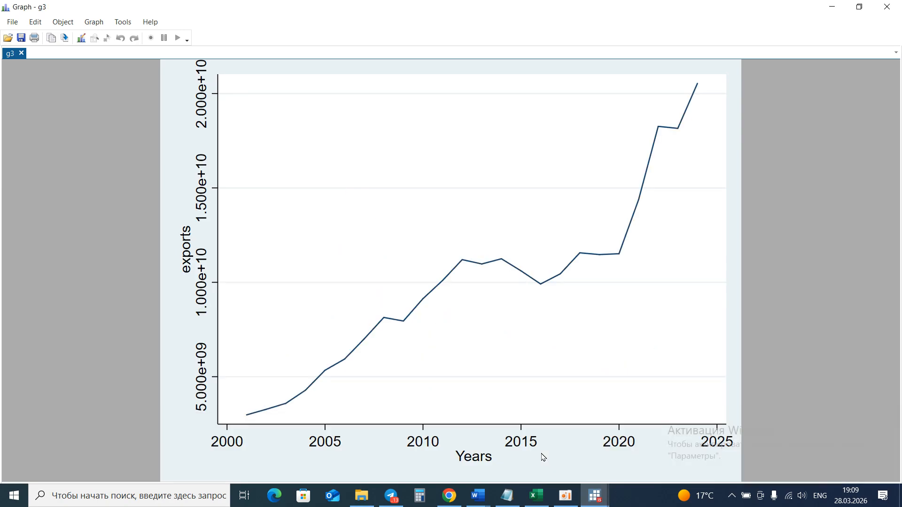
{"action": "mouse_move", "coordinate": [599, 502]}
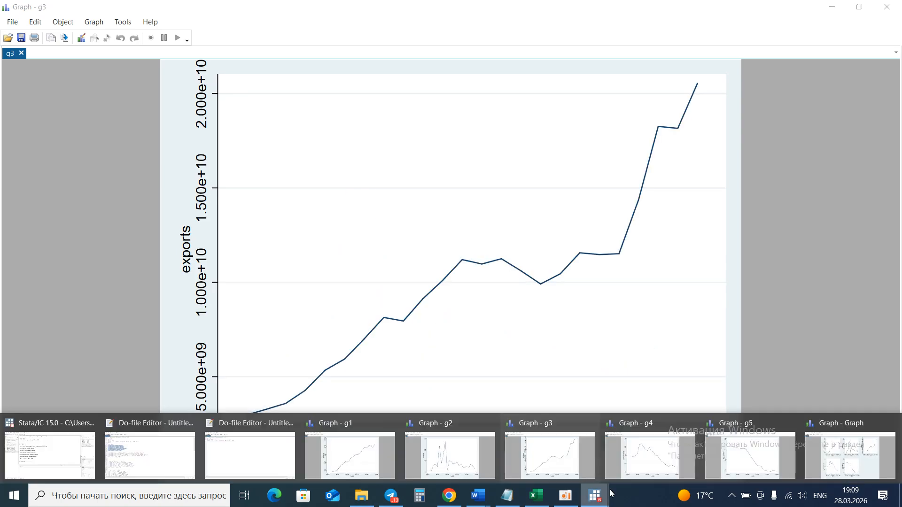
{"action": "left_click", "coordinate": [635, 472]}
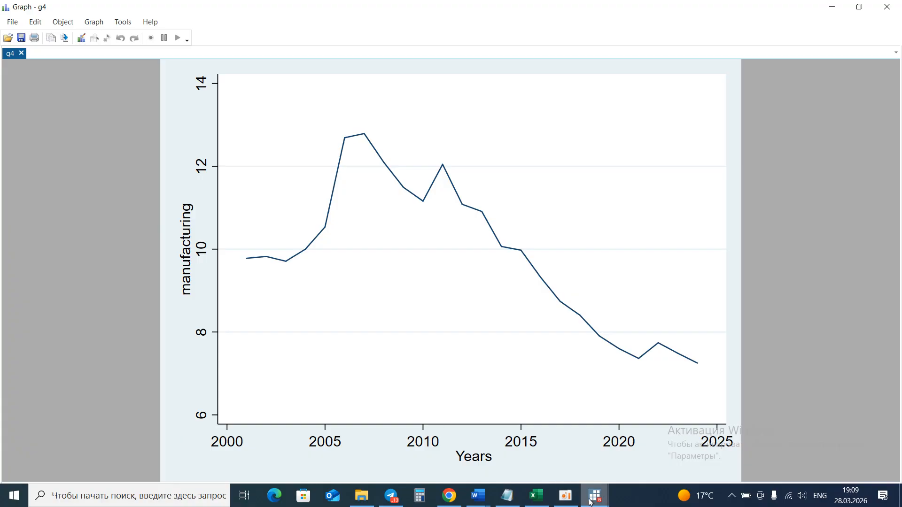
{"action": "mouse_move", "coordinate": [592, 501]}
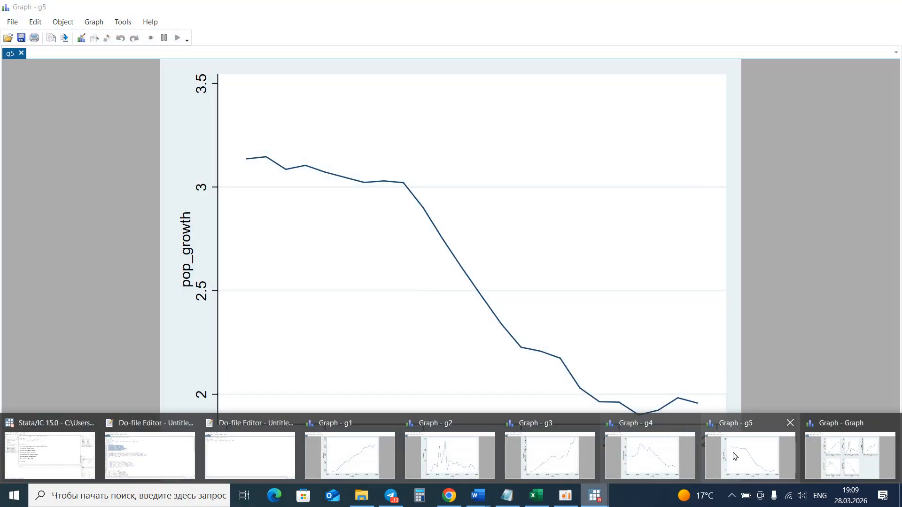
{"action": "left_click", "coordinate": [735, 456]}
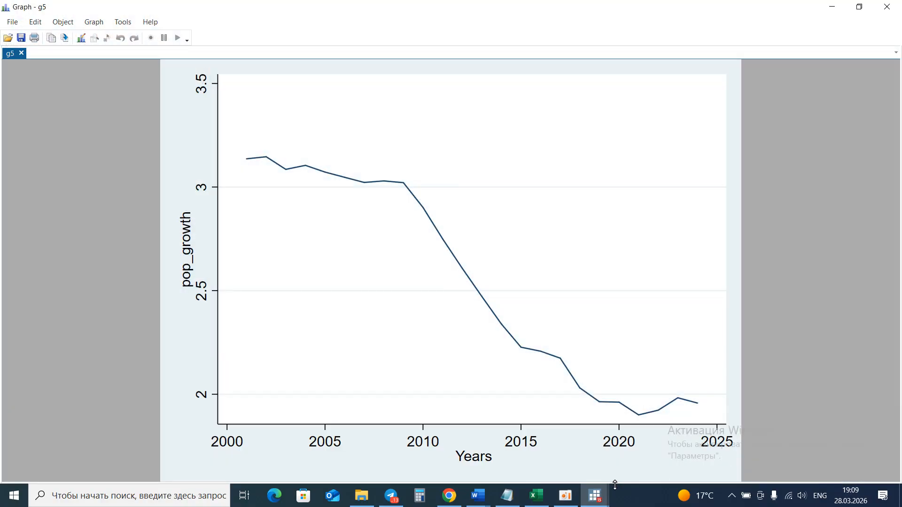
Copy the combined time-series graph and compare it with the time-series figure in the Word paper.
{"action": "mouse_move", "coordinate": [611, 488]}
{"action": "left_click", "coordinate": [838, 465]}
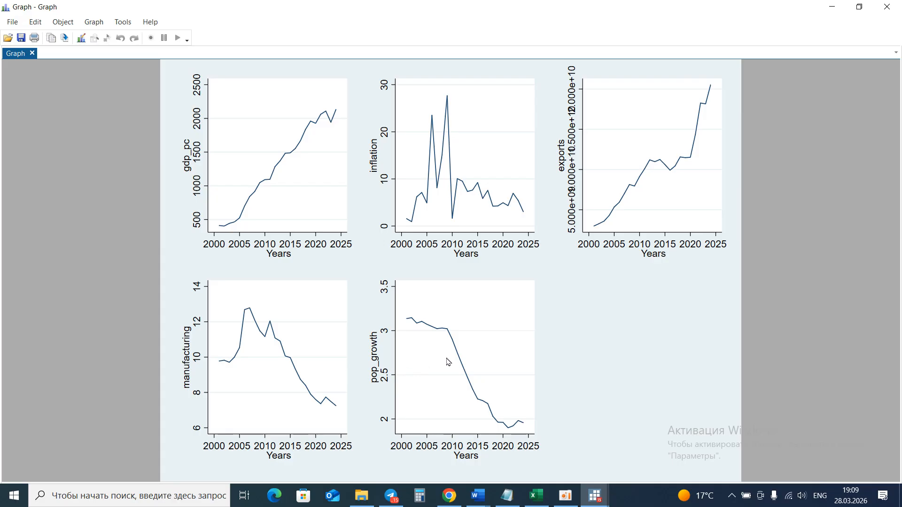
{"action": "right_click", "coordinate": [513, 360]}
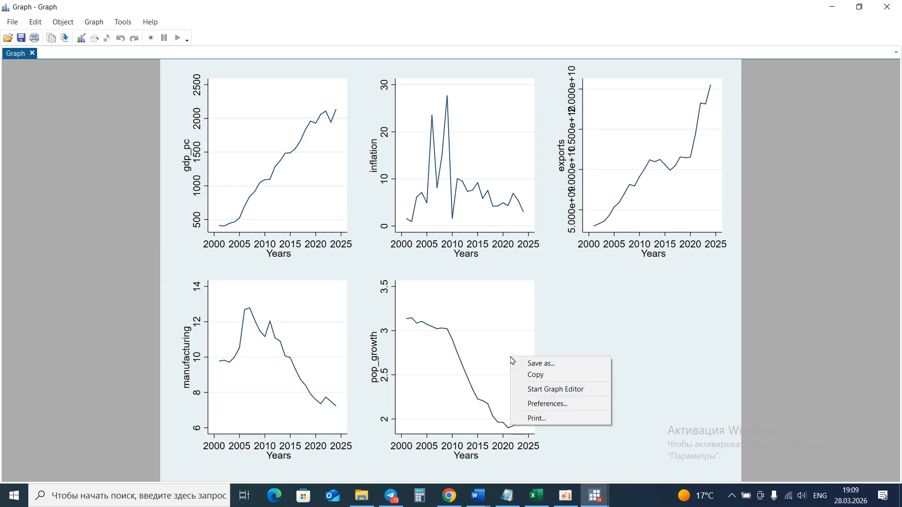
{"action": "left_click", "coordinate": [557, 376]}
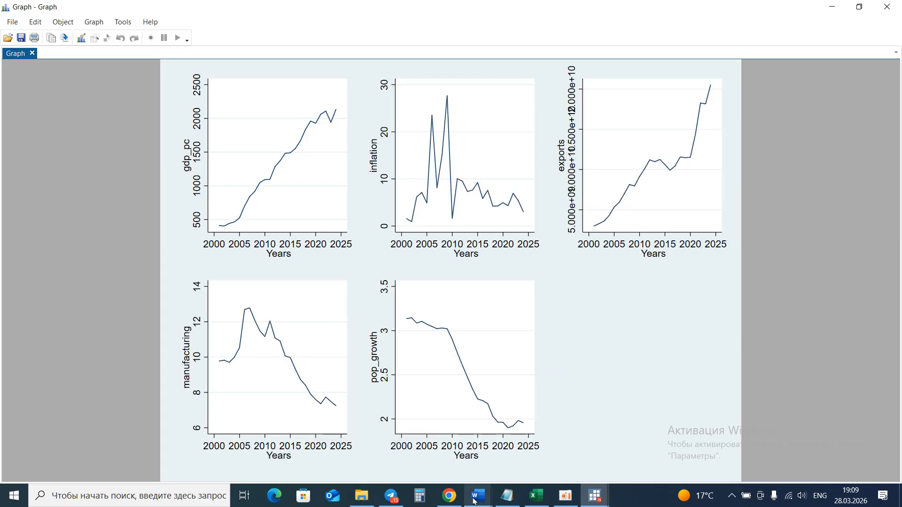
{"action": "mouse_move", "coordinate": [475, 502]}
{"action": "left_click", "coordinate": [389, 450]}
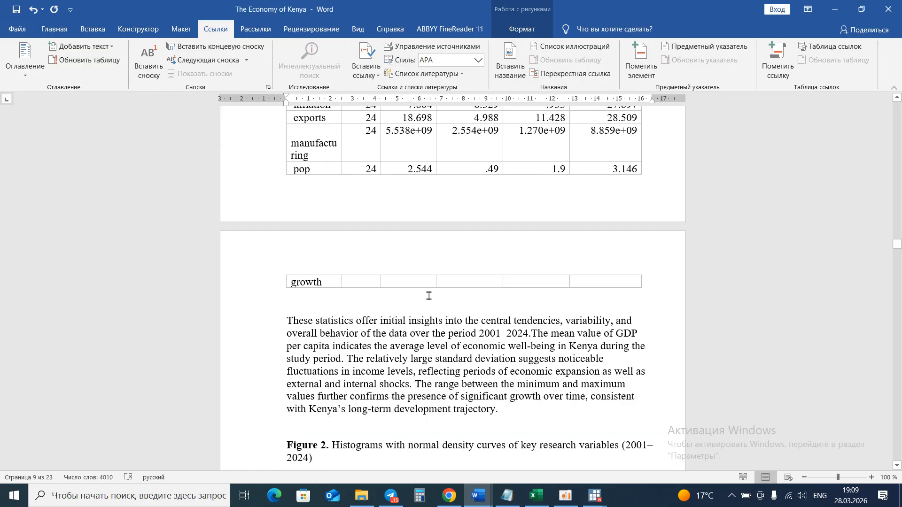
{"action": "scroll", "coordinate": [447, 260], "scroll_direction": "up", "scroll_amount": 1}
{"action": "scroll", "coordinate": [447, 259], "scroll_direction": "down", "scroll_amount": 15}
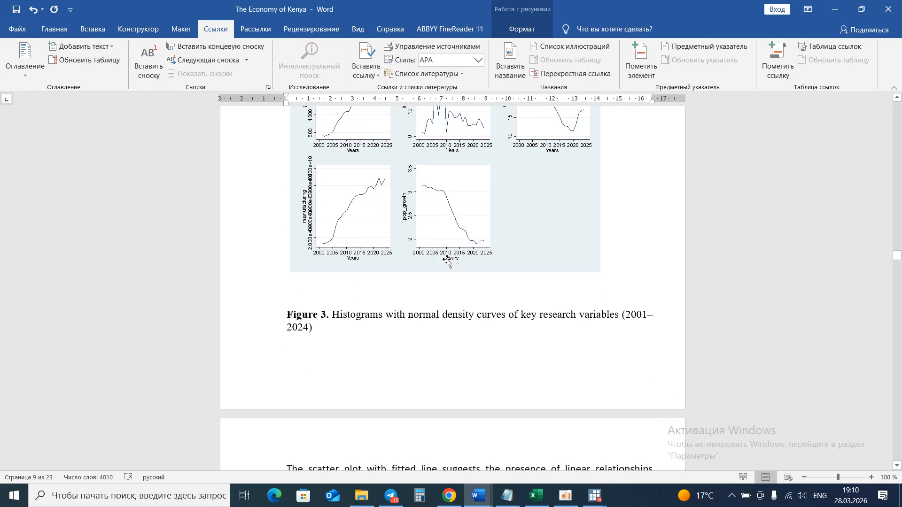
{"action": "scroll", "coordinate": [447, 260], "scroll_direction": "up", "scroll_amount": 2}
{"action": "scroll", "coordinate": [446, 260], "scroll_direction": "up", "scroll_amount": 3}
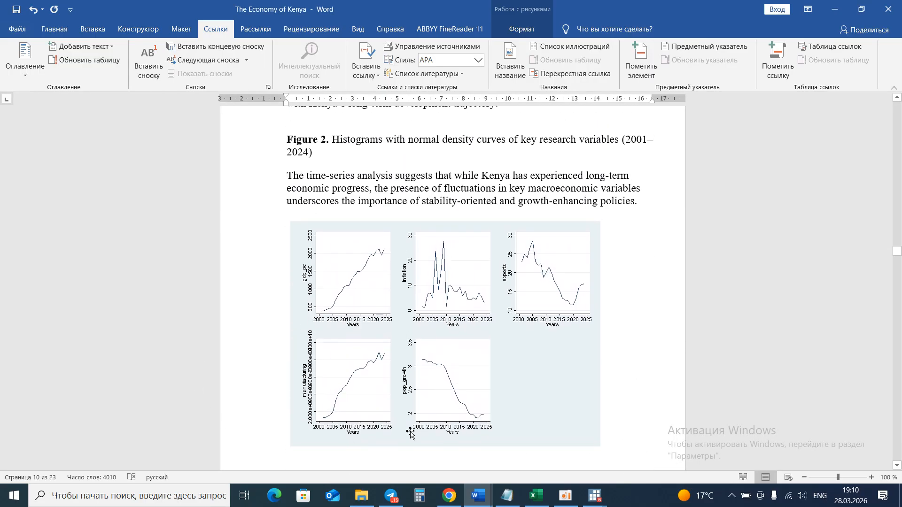
In the do-file, select the four twoway scatter-with-lfit commands and the graph combine line and execute them.
{"action": "left_click", "coordinate": [598, 505]}
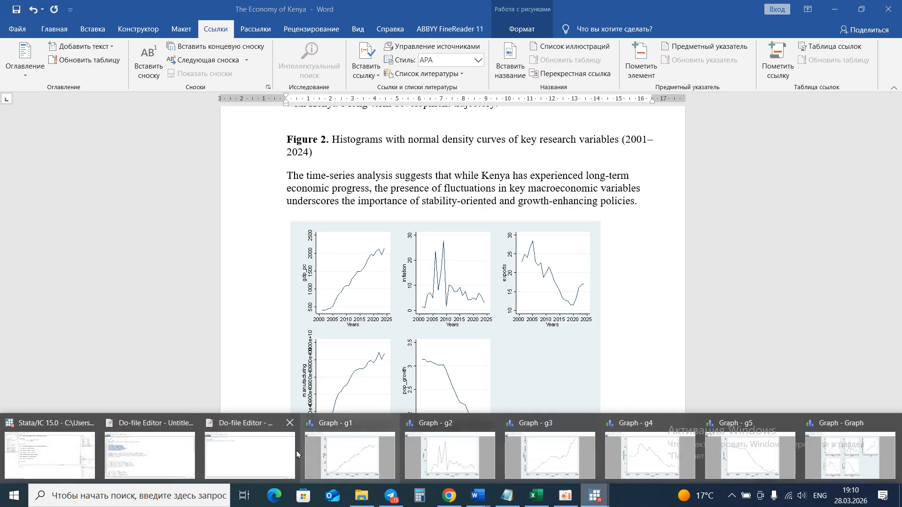
{"action": "left_click", "coordinate": [163, 450]}
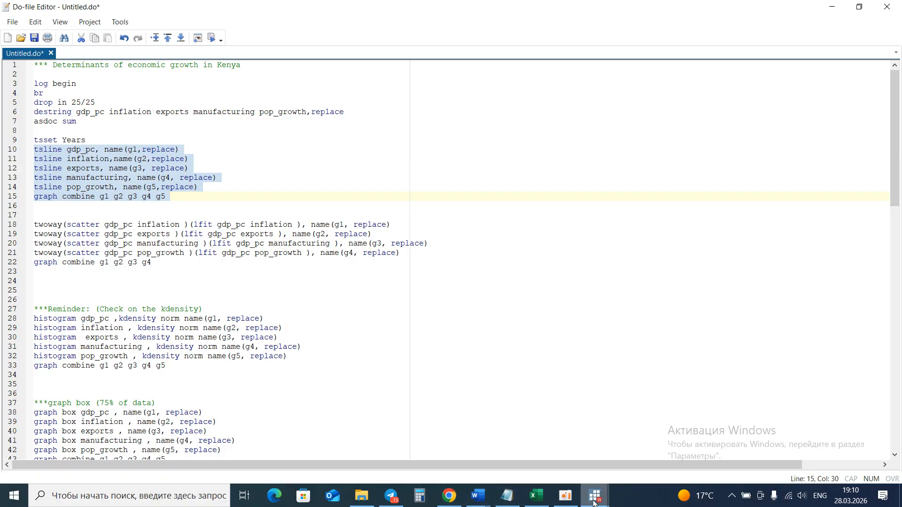
{"action": "left_click", "coordinate": [566, 497]}
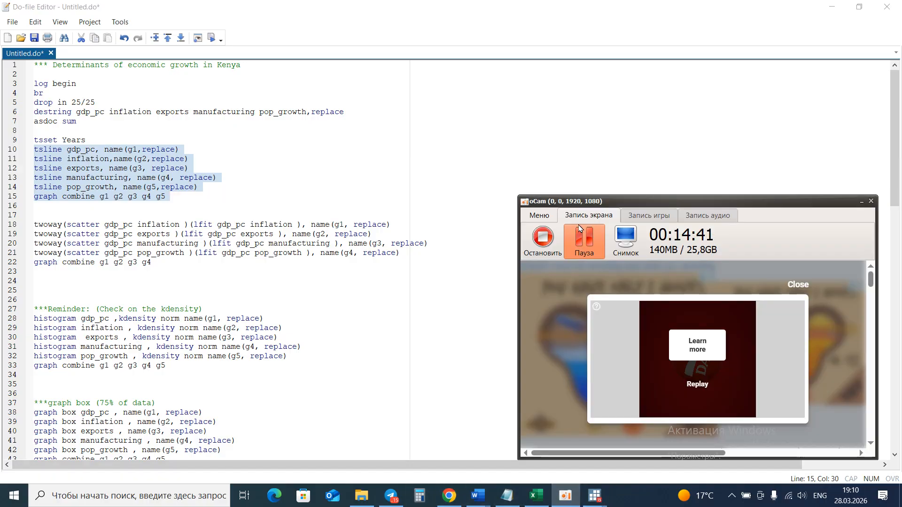
{"action": "left_click", "coordinate": [583, 238]}
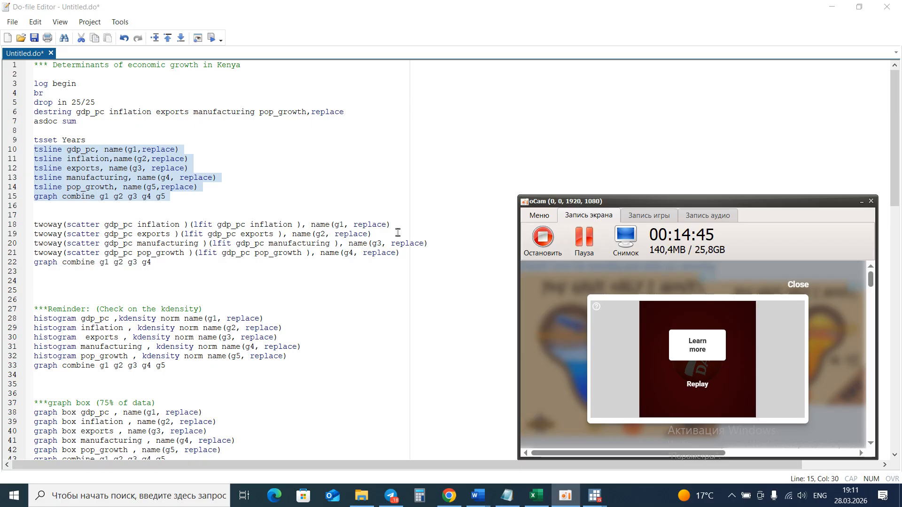
{"action": "left_click_drag", "start_coordinate": [152, 262], "coordinate": [30, 226]}
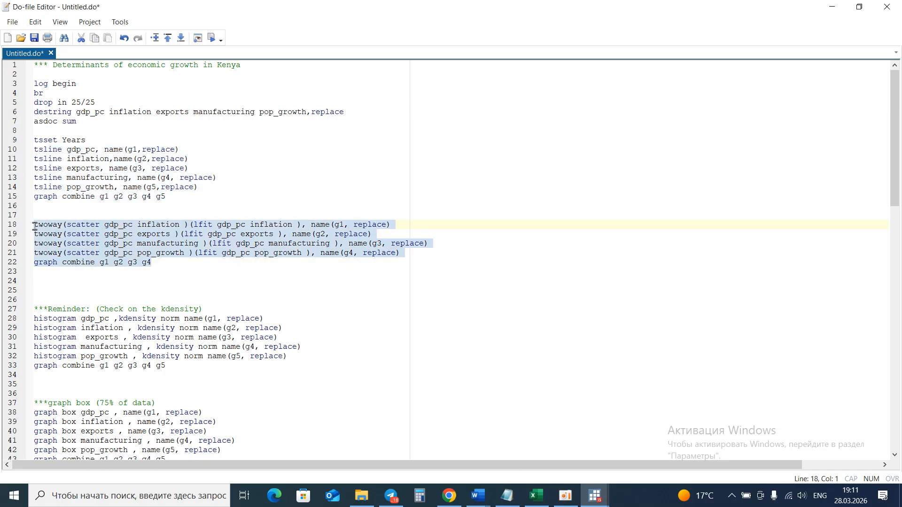
{"action": "left_click", "coordinate": [213, 39]}
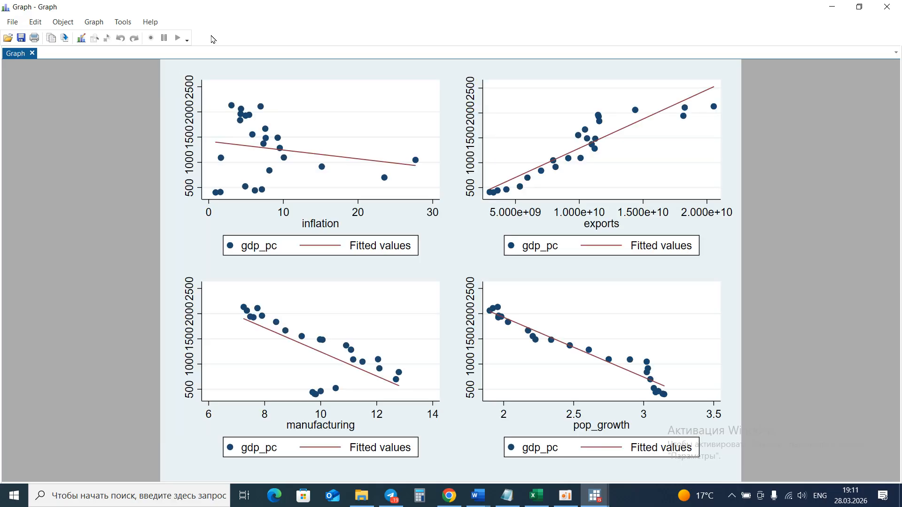
Browse the scatter plot windows g1 and g4 and the combined scatter graph.
{"action": "left_click", "coordinate": [595, 496]}
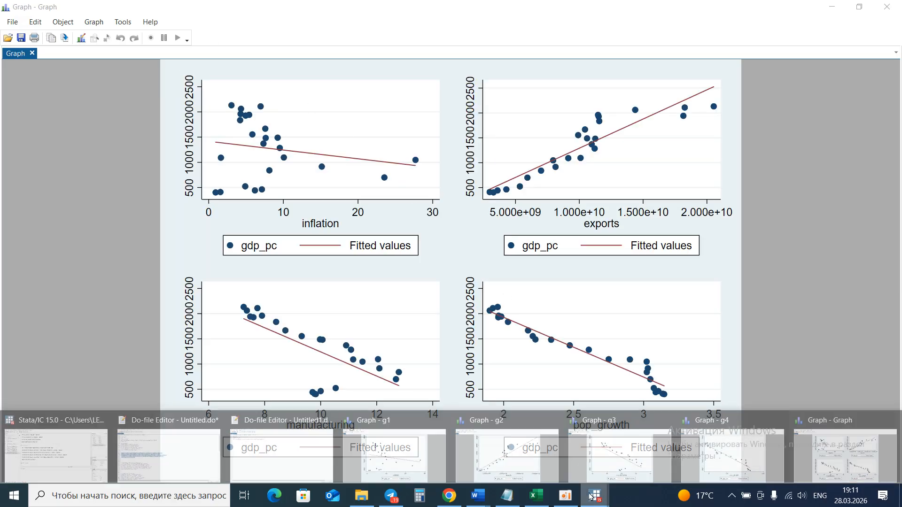
{"action": "left_click", "coordinate": [378, 455]}
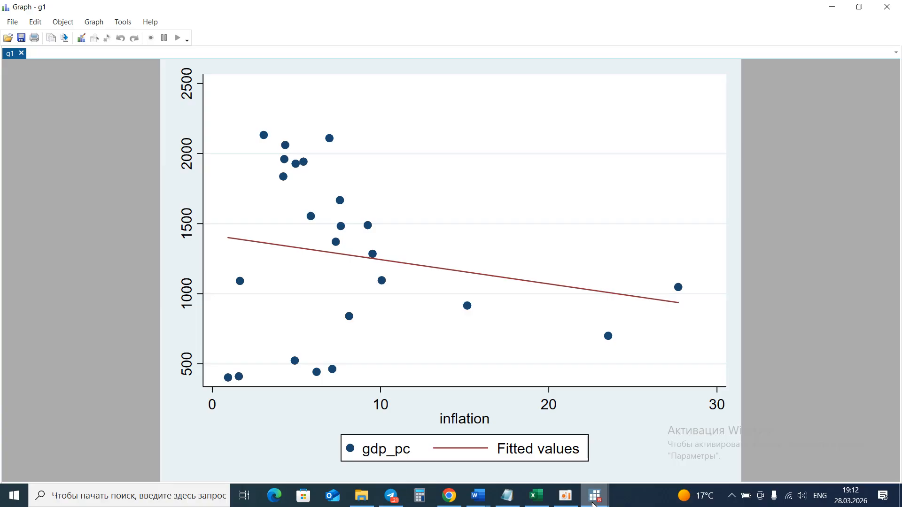
{"action": "mouse_move", "coordinate": [594, 504]}
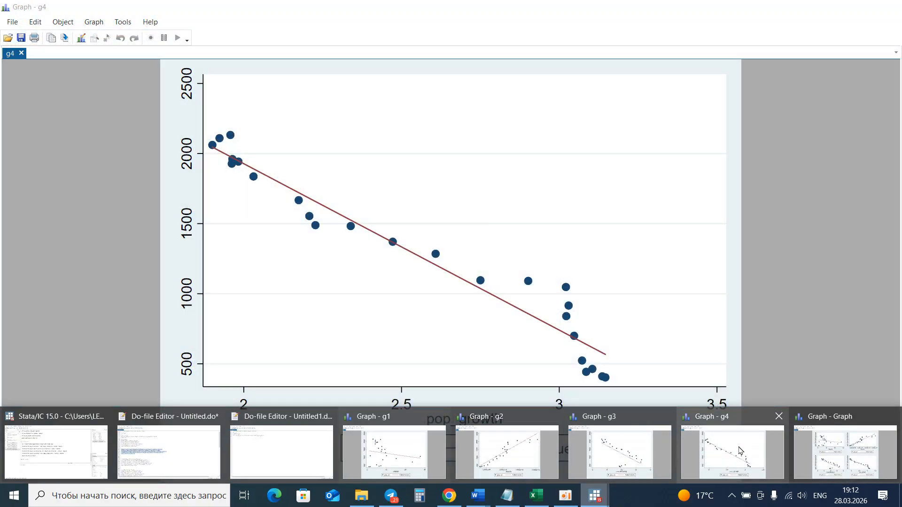
{"action": "left_click", "coordinate": [738, 452]}
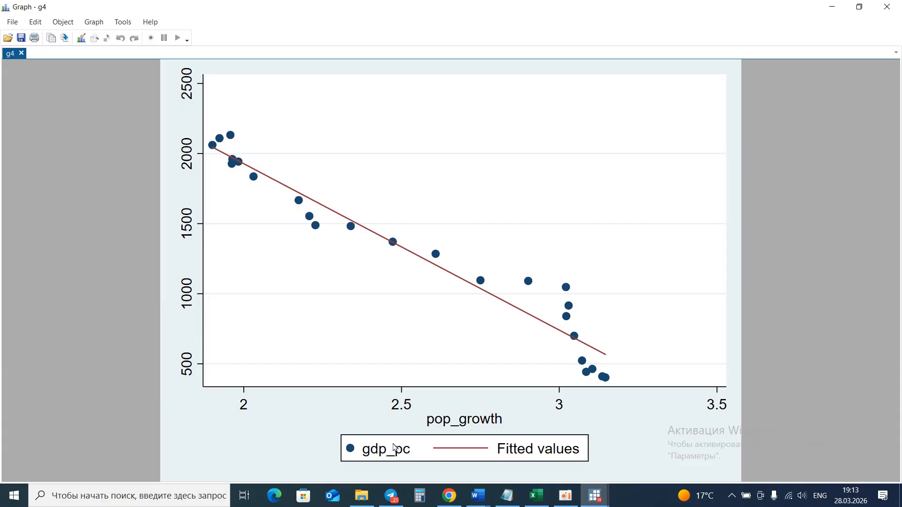
{"action": "left_click", "coordinate": [594, 496]}
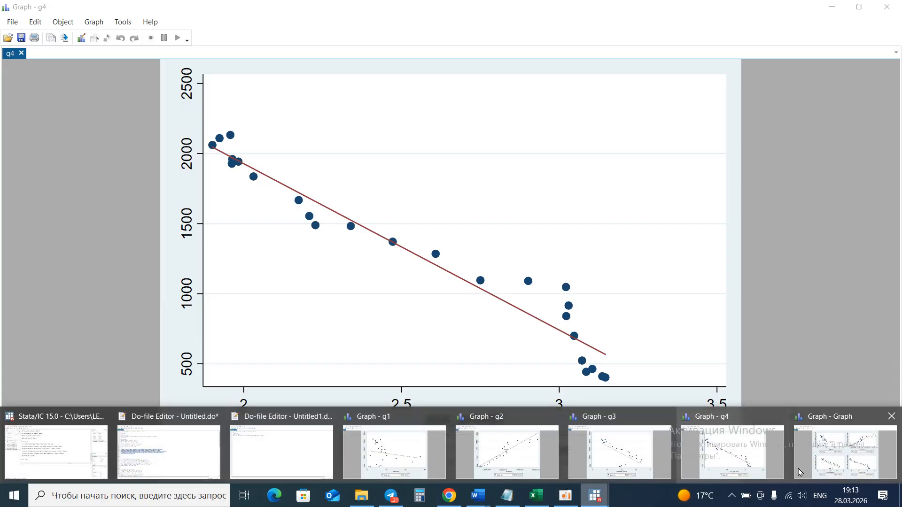
{"action": "left_click", "coordinate": [800, 472]}
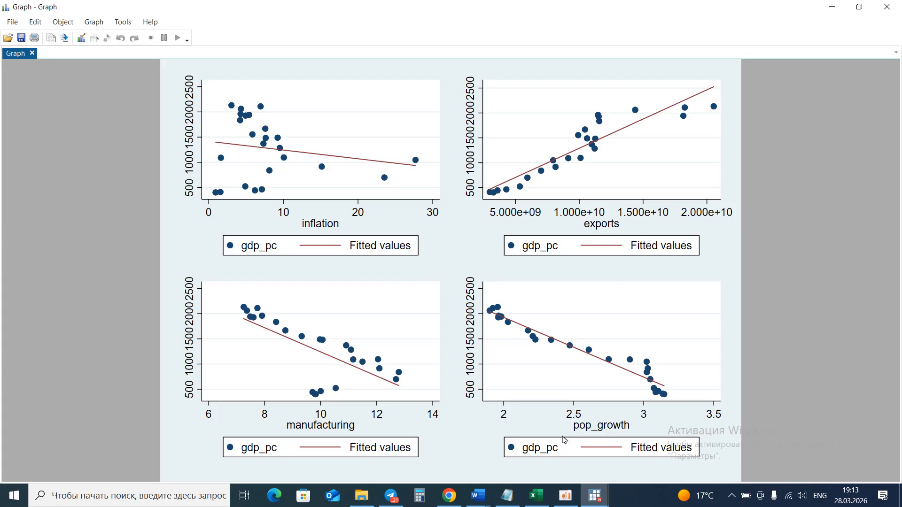
Switch to the Word paper and examine the scatter plot figure with fitted lines.
{"action": "left_click", "coordinate": [476, 493]}
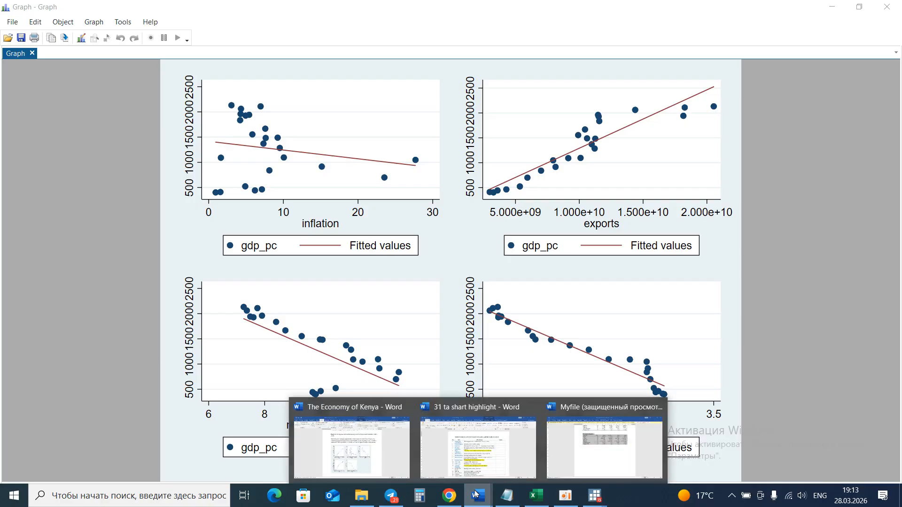
{"action": "left_click", "coordinate": [367, 447]}
{"action": "scroll", "coordinate": [414, 308], "scroll_direction": "up", "scroll_amount": 1}
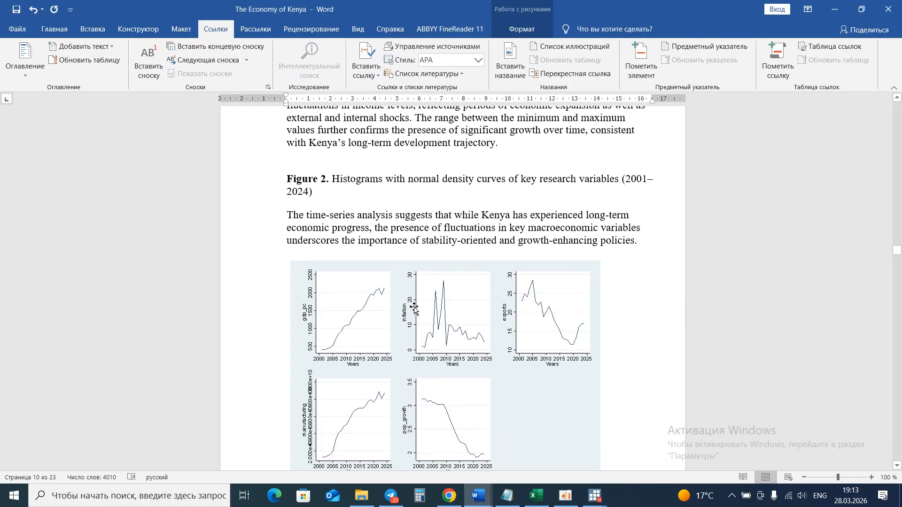
{"action": "scroll", "coordinate": [414, 309], "scroll_direction": "down", "scroll_amount": 12}
{"action": "scroll", "coordinate": [414, 309], "scroll_direction": "down", "scroll_amount": 1}
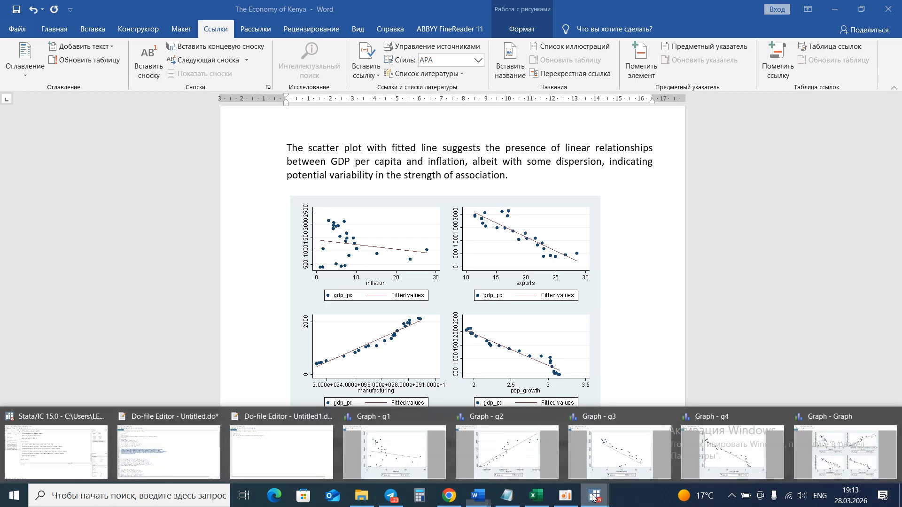
Back in the do-file, select the five histogram kdensity commands and their graph combine line and execute them.
{"action": "left_click", "coordinate": [141, 447]}
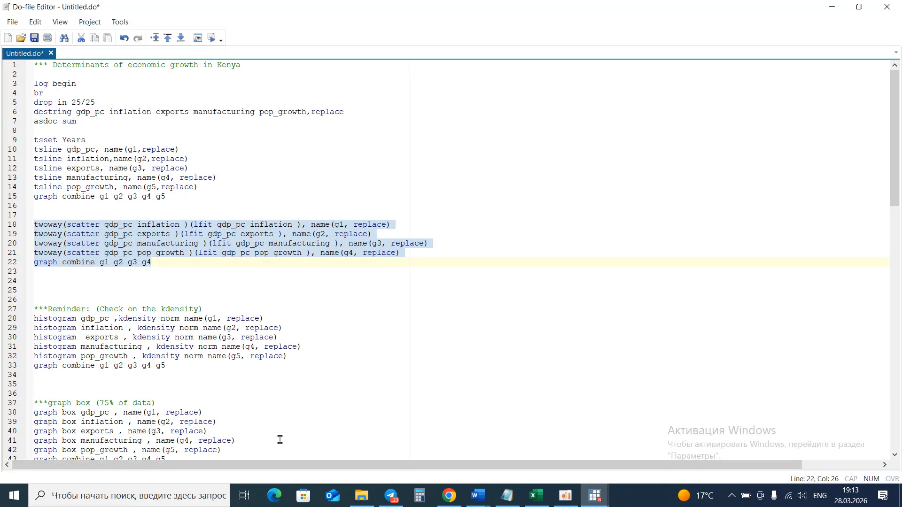
{"action": "left_click", "coordinate": [168, 369]}
{"action": "left_click_drag", "start_coordinate": [167, 369], "coordinate": [34, 319]}
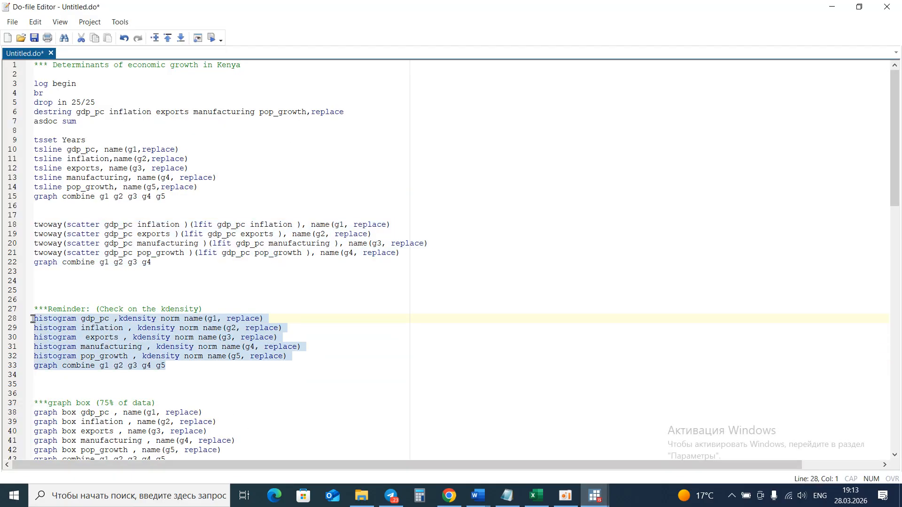
{"action": "left_click", "coordinate": [212, 38]}
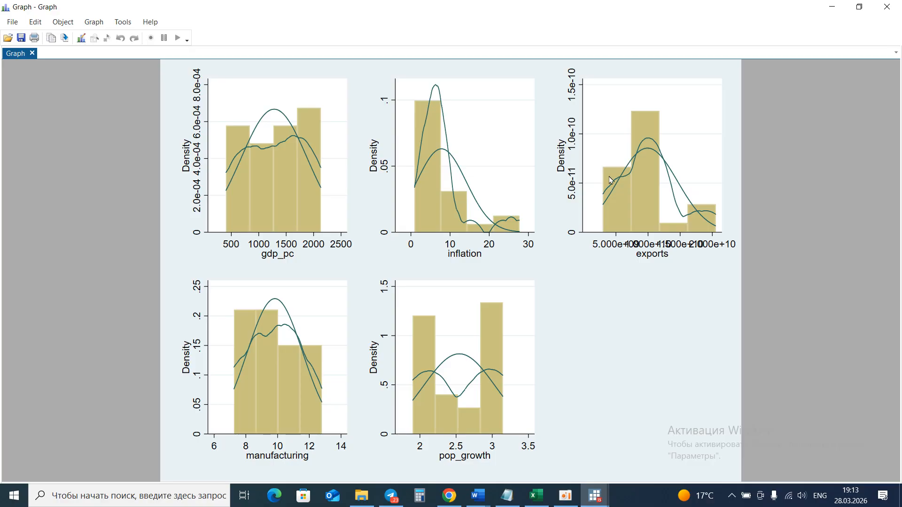
Browse the histogram windows g1, g2, g4 and the combined histogram graph.
{"action": "left_click", "coordinate": [596, 501]}
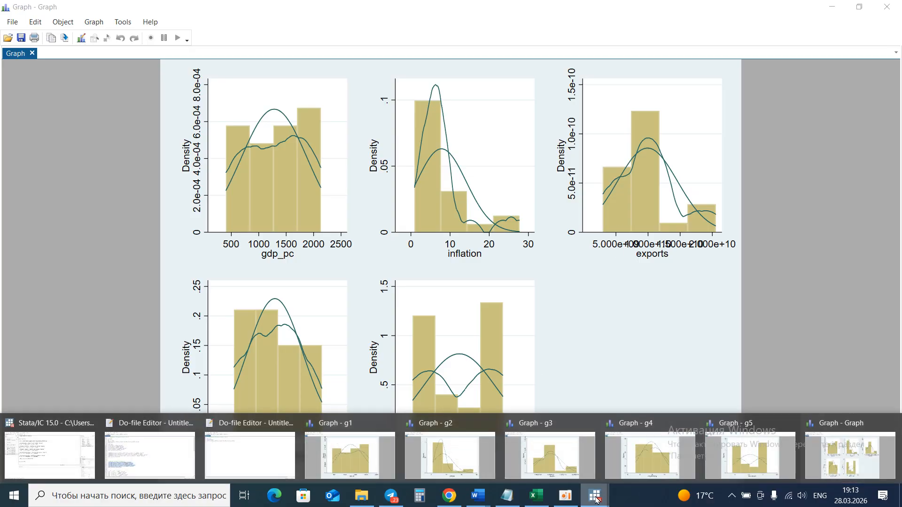
{"action": "left_click", "coordinate": [365, 462]}
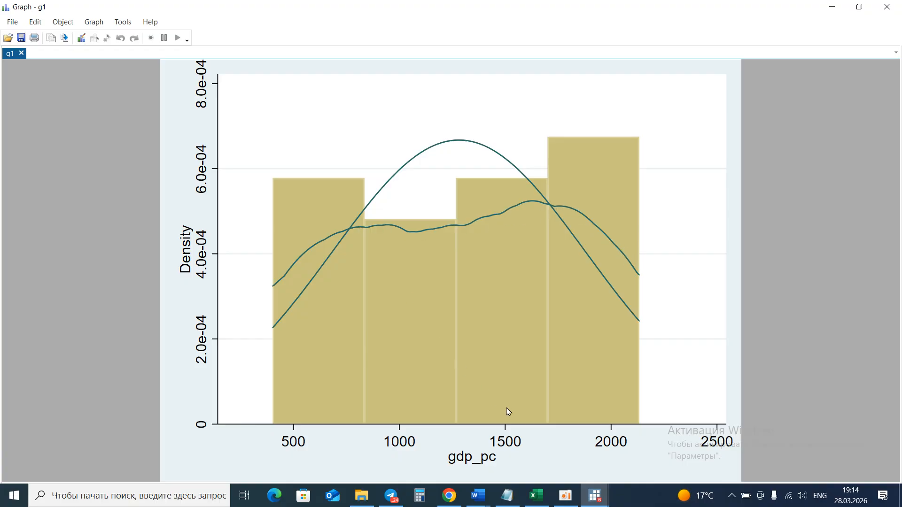
{"action": "mouse_move", "coordinate": [594, 491]}
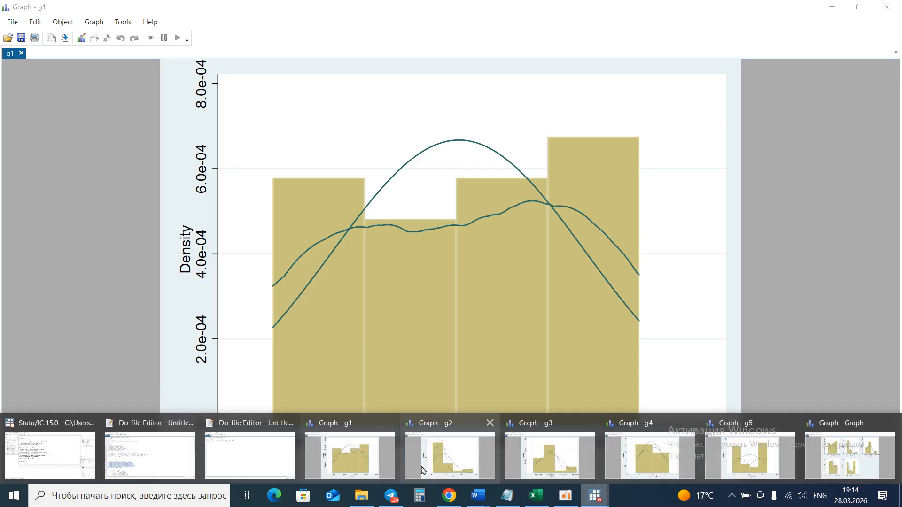
{"action": "left_click", "coordinate": [442, 468]}
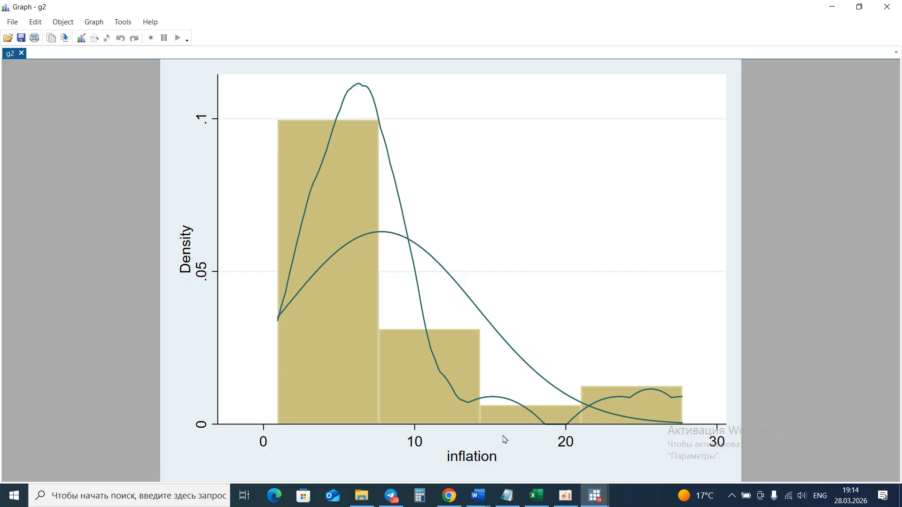
{"action": "mouse_move", "coordinate": [593, 491]}
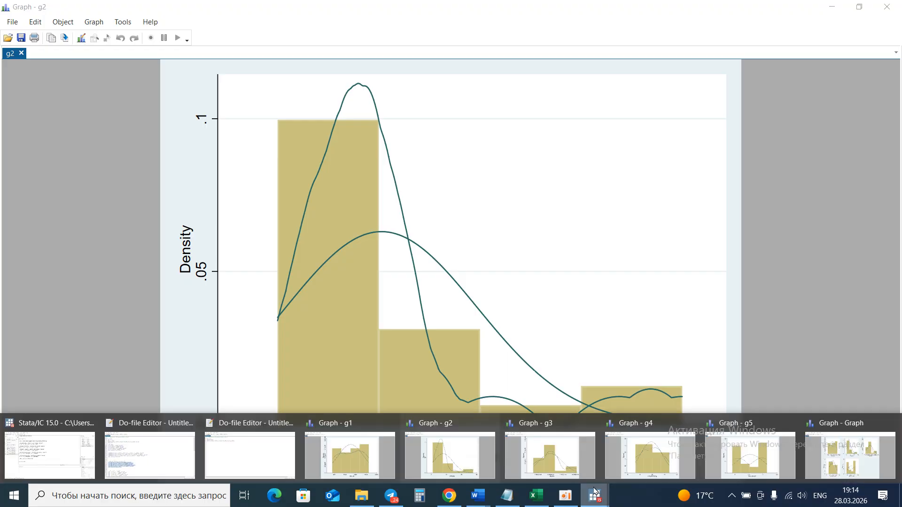
{"action": "left_click", "coordinate": [645, 450]}
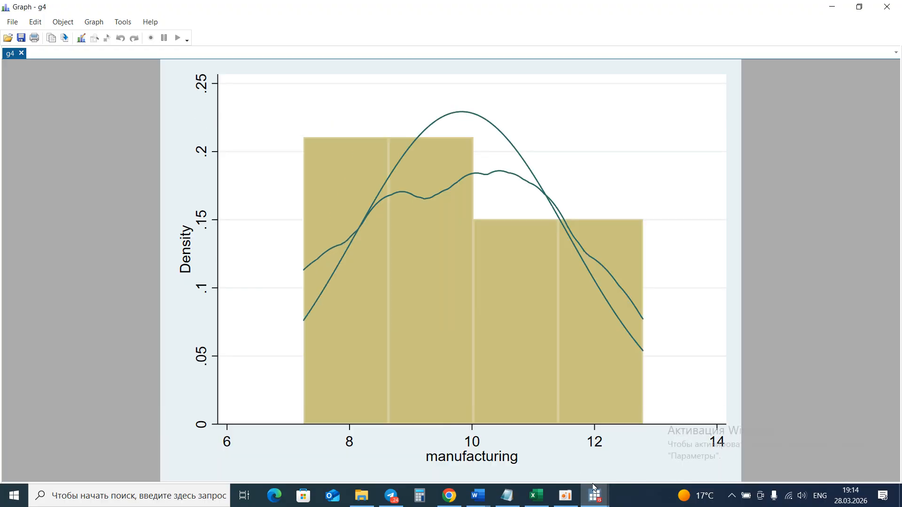
{"action": "mouse_move", "coordinate": [597, 498]}
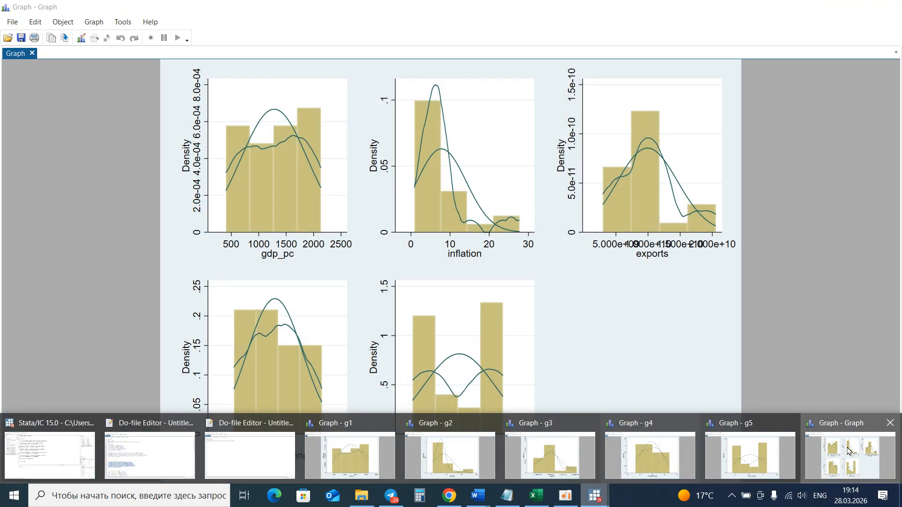
{"action": "left_click", "coordinate": [850, 452]}
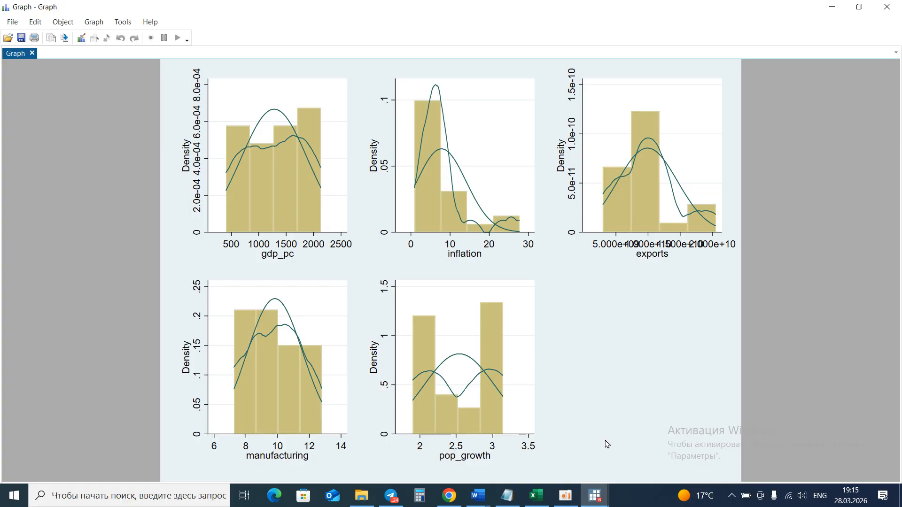
Switch to the Word paper and examine the histogram figure with normal density curves.
{"action": "mouse_move", "coordinate": [478, 496]}
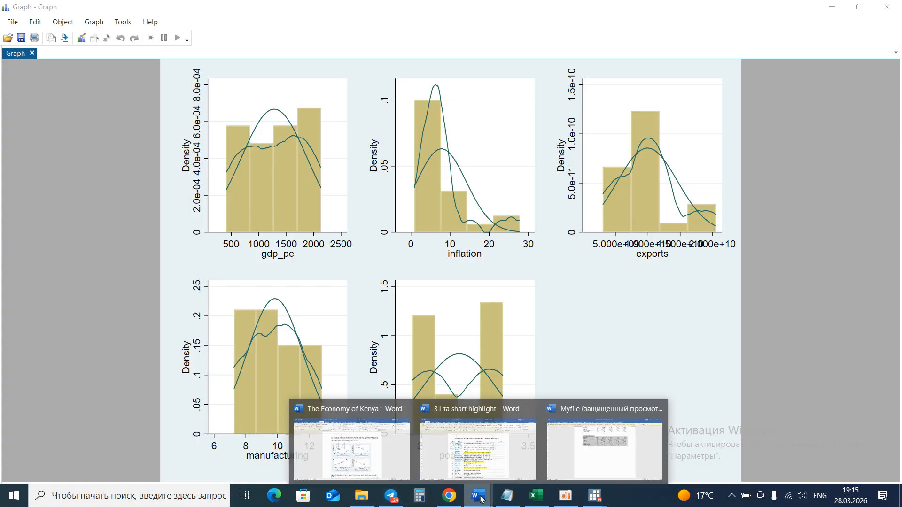
{"action": "left_click", "coordinate": [382, 450]}
{"action": "scroll", "coordinate": [407, 338], "scroll_direction": "down", "scroll_amount": 10}
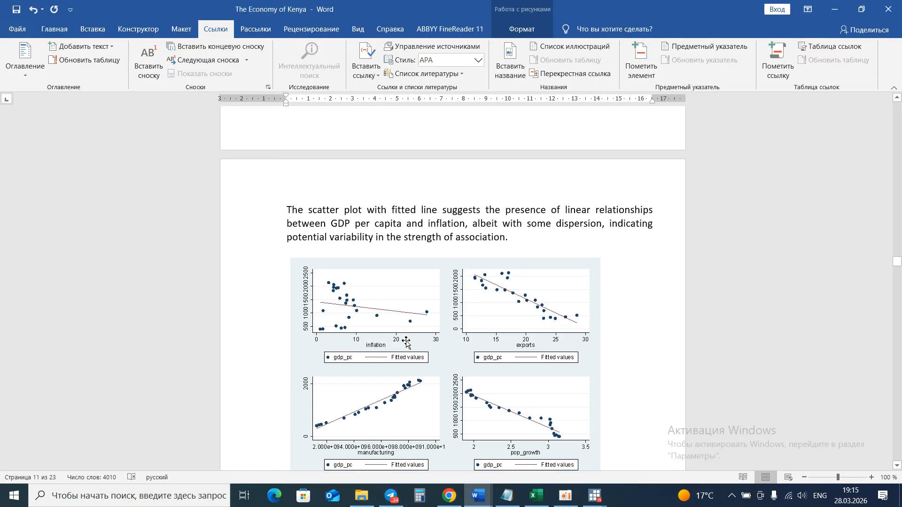
{"action": "scroll", "coordinate": [409, 338], "scroll_direction": "down", "scroll_amount": 5}
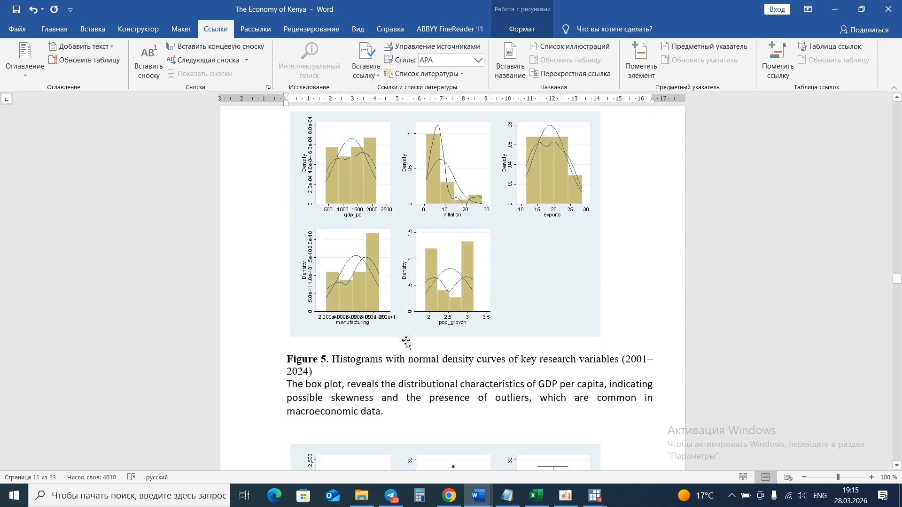
{"action": "scroll", "coordinate": [409, 339], "scroll_direction": "up", "scroll_amount": 7}
{"action": "scroll", "coordinate": [409, 338], "scroll_direction": "up", "scroll_amount": 2}
{"action": "scroll", "coordinate": [408, 338], "scroll_direction": "down", "scroll_amount": 1}
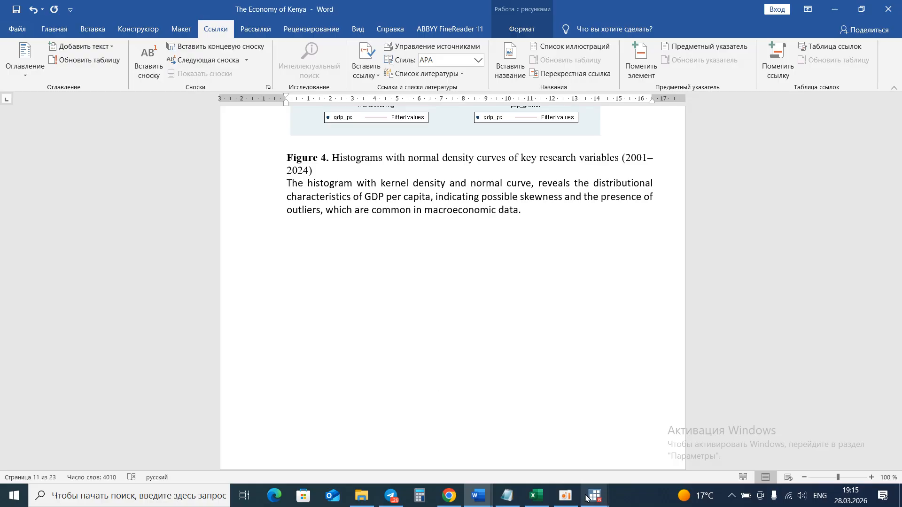
Back in the do-file, select the five graph box commands and their graph combine line and execute them.
{"action": "left_click", "coordinate": [570, 499]}
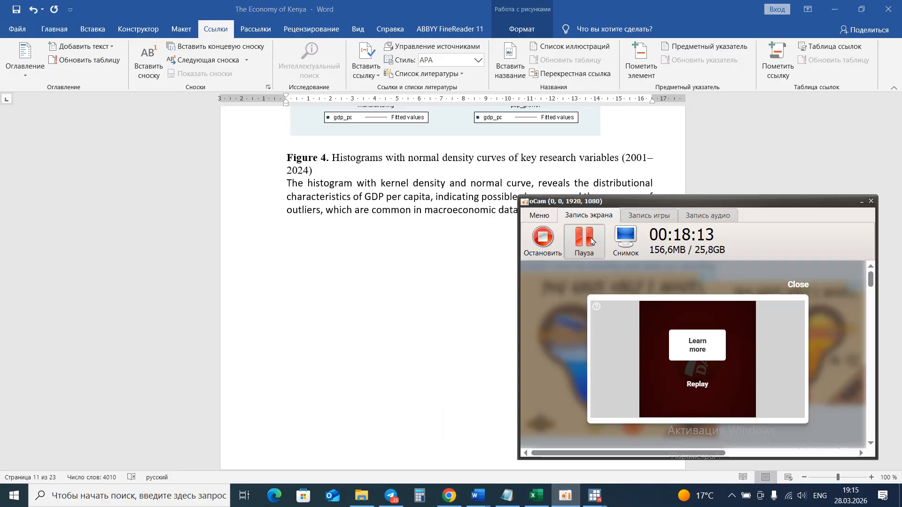
{"action": "mouse_move", "coordinate": [596, 496]}
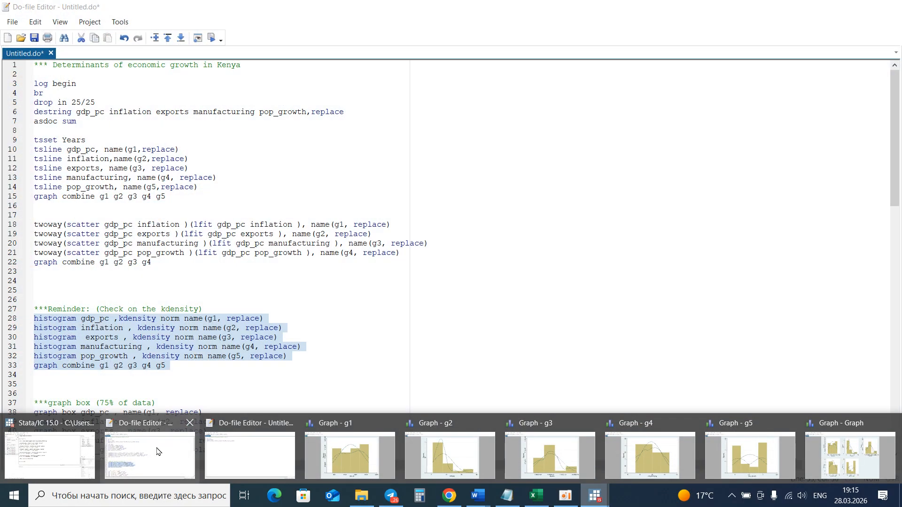
{"action": "left_click", "coordinate": [158, 450]}
{"action": "scroll", "coordinate": [190, 357], "scroll_direction": "down", "scroll_amount": 1}
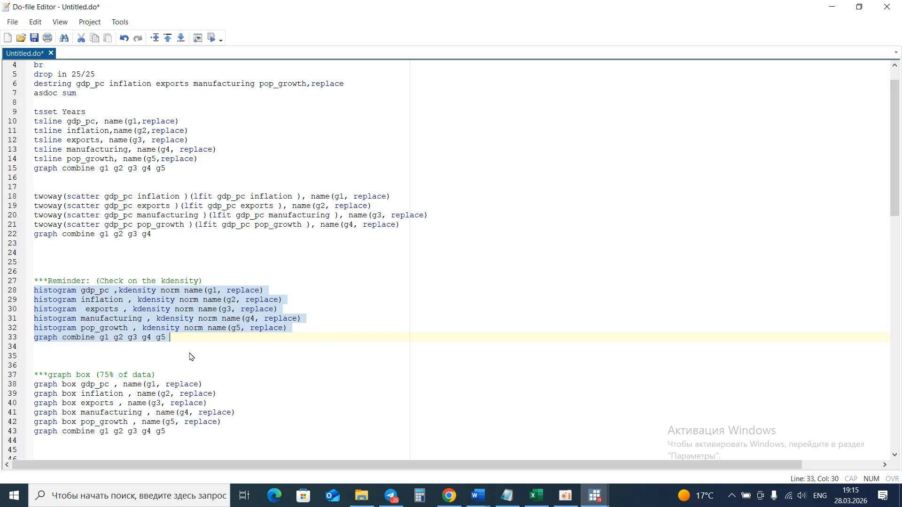
{"action": "left_click_drag", "start_coordinate": [170, 432], "coordinate": [20, 382]}
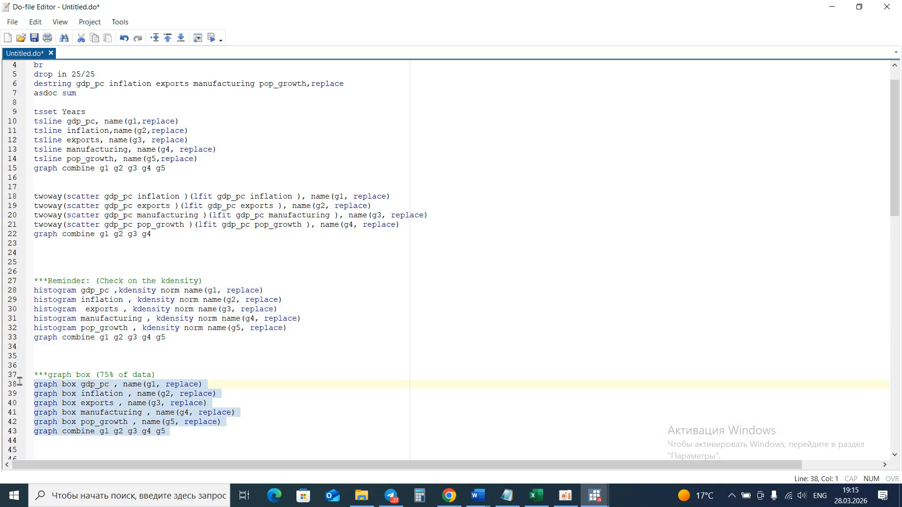
{"action": "left_click", "coordinate": [210, 40]}
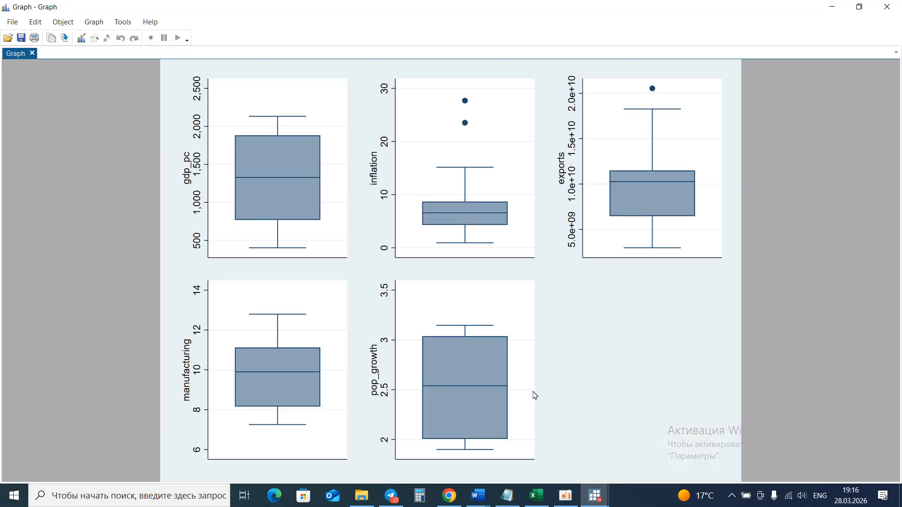
Browse the box plot windows g1, g5, g2 and the combined box plot graph.
{"action": "left_click", "coordinate": [566, 495]}
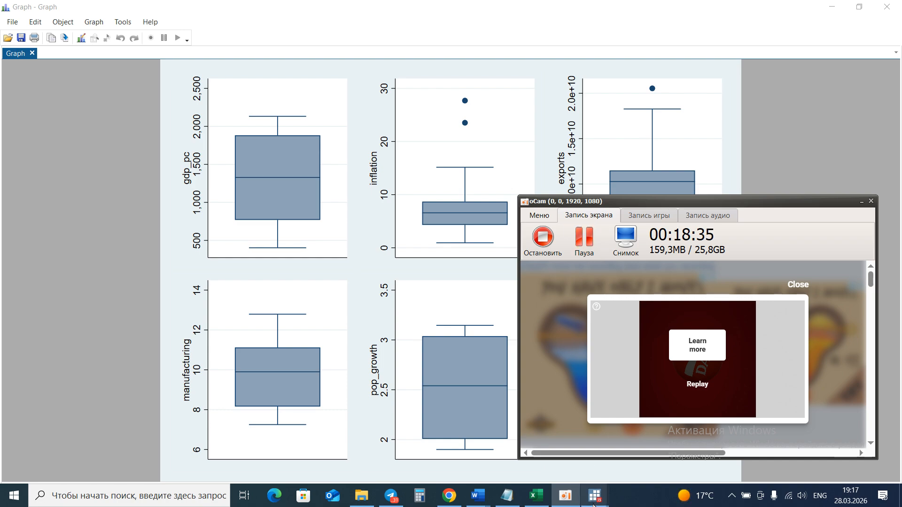
{"action": "mouse_move", "coordinate": [594, 505]}
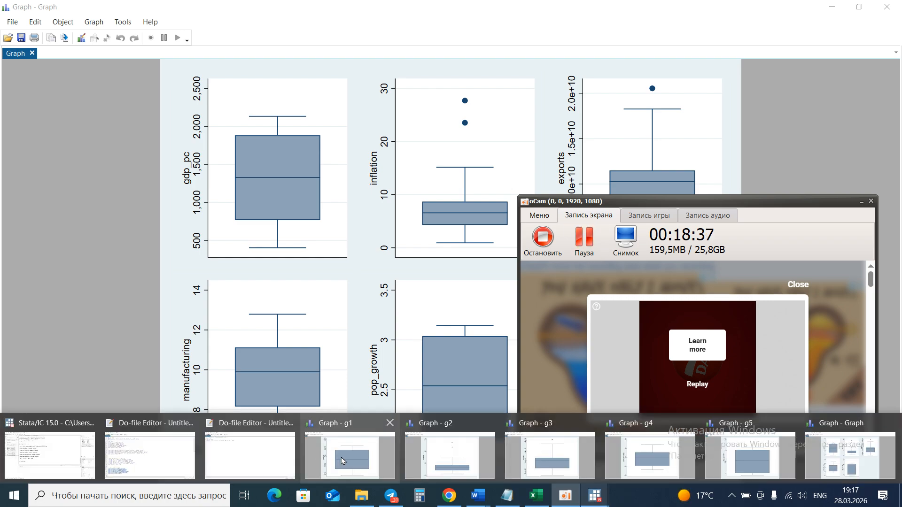
{"action": "left_click", "coordinate": [342, 461]}
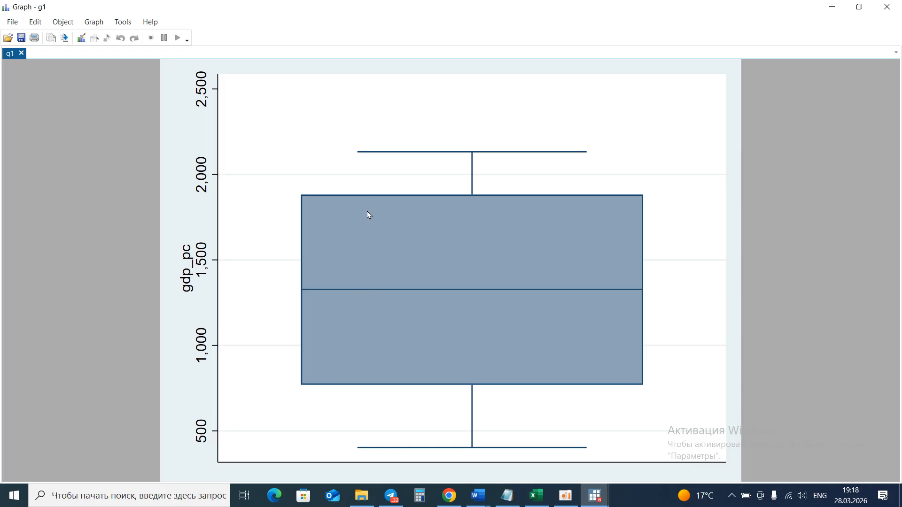
{"action": "left_click", "coordinate": [595, 496]}
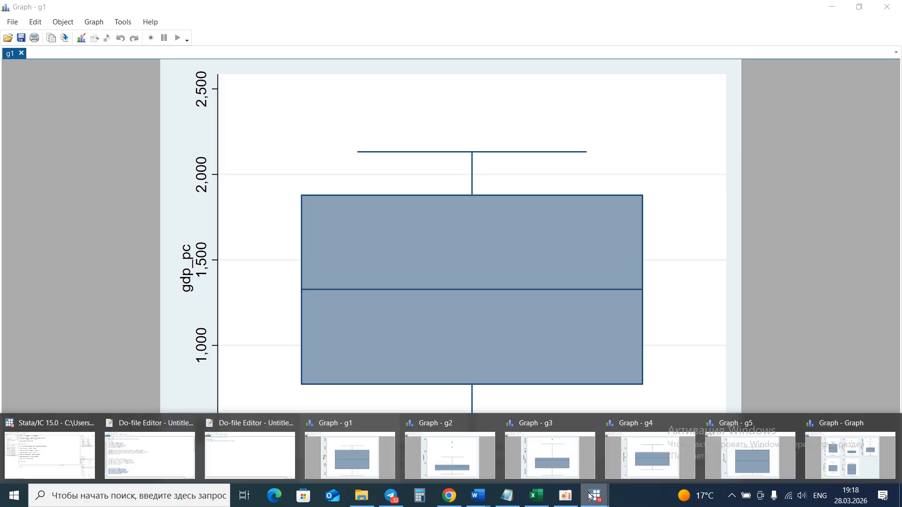
{"action": "left_click", "coordinate": [728, 455]}
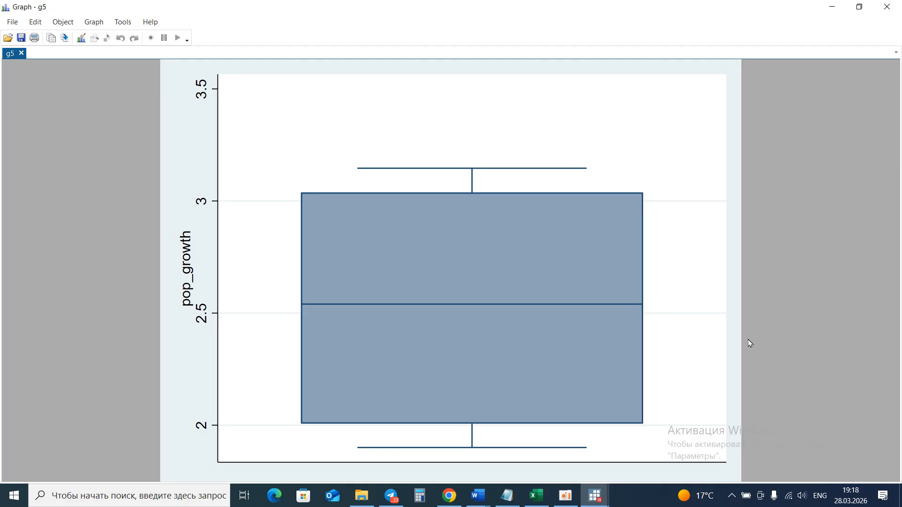
{"action": "left_click", "coordinate": [597, 497]}
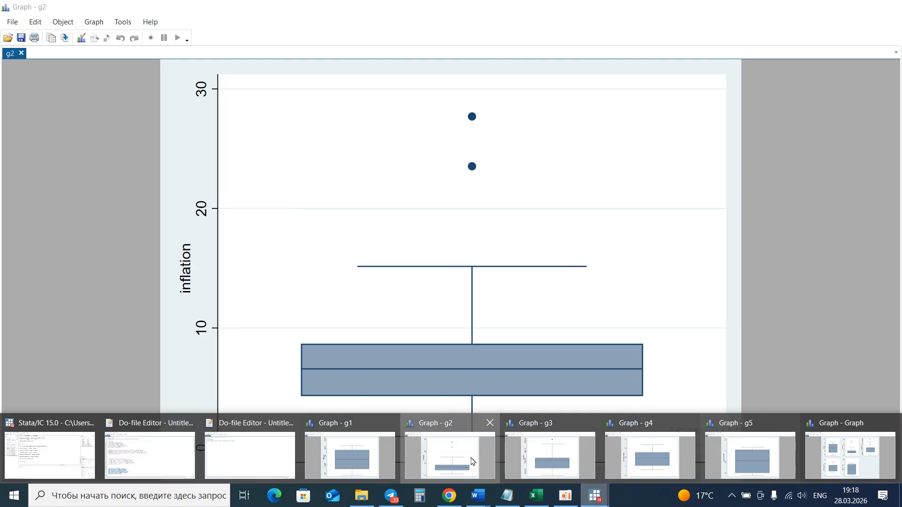
{"action": "left_click", "coordinate": [472, 461]}
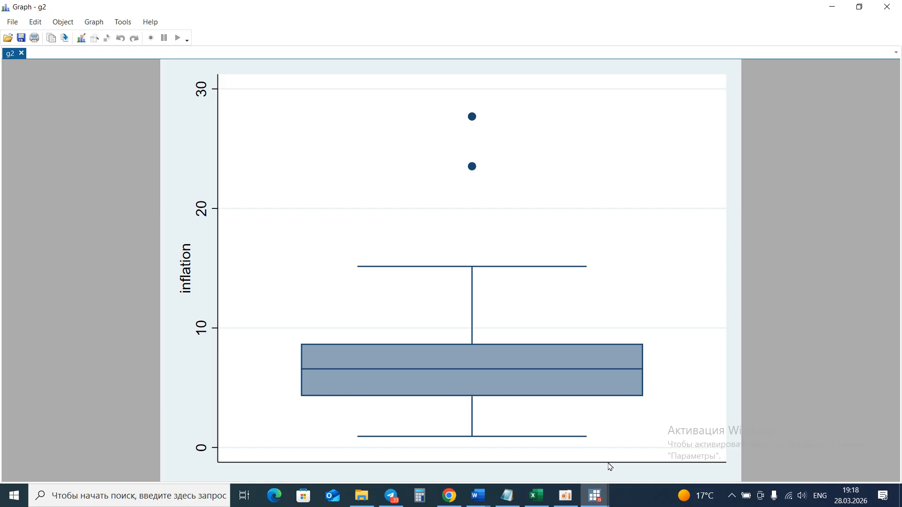
{"action": "left_click", "coordinate": [600, 493]}
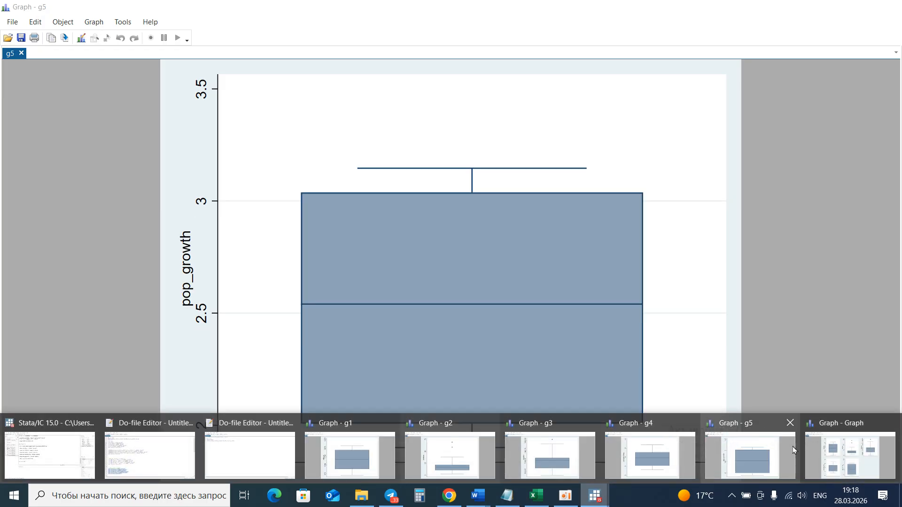
{"action": "left_click", "coordinate": [840, 460]}
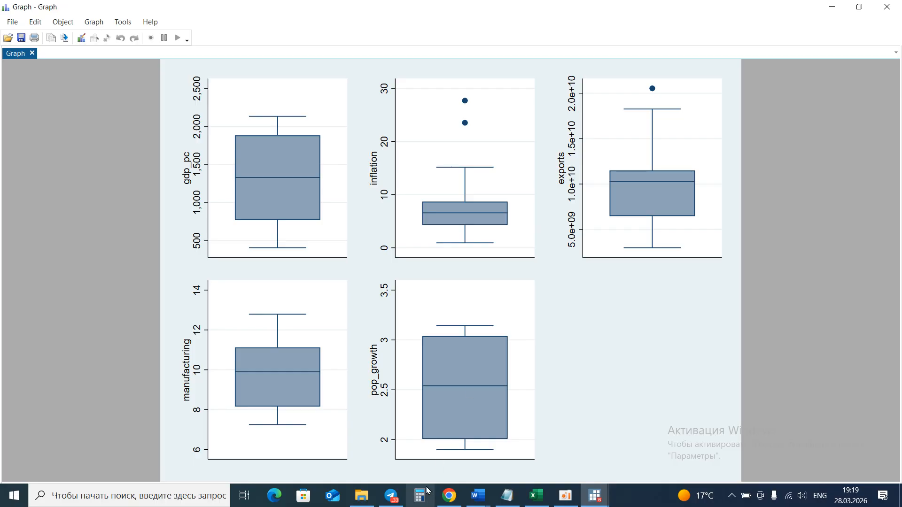
Switch to the Word paper and examine the box plot figure placed after the Figure 5 paragraph.
{"action": "left_click", "coordinate": [475, 498]}
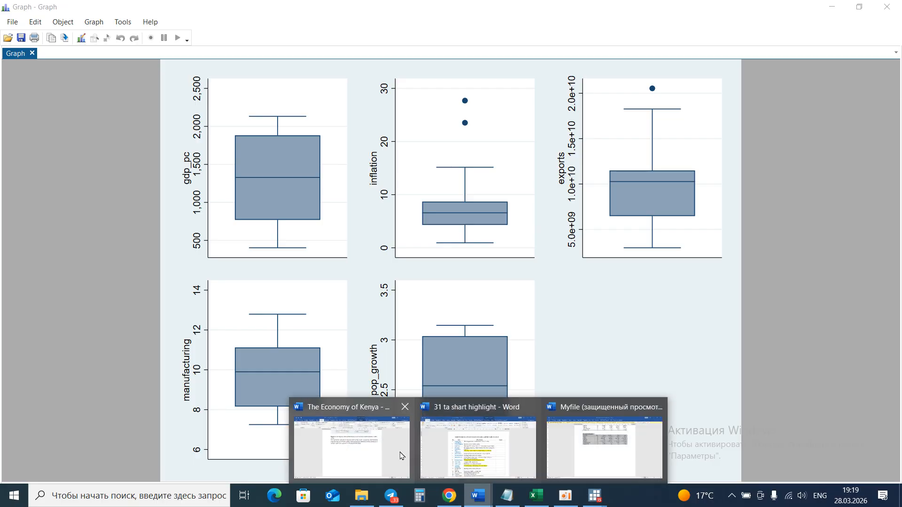
{"action": "left_click", "coordinate": [338, 454]}
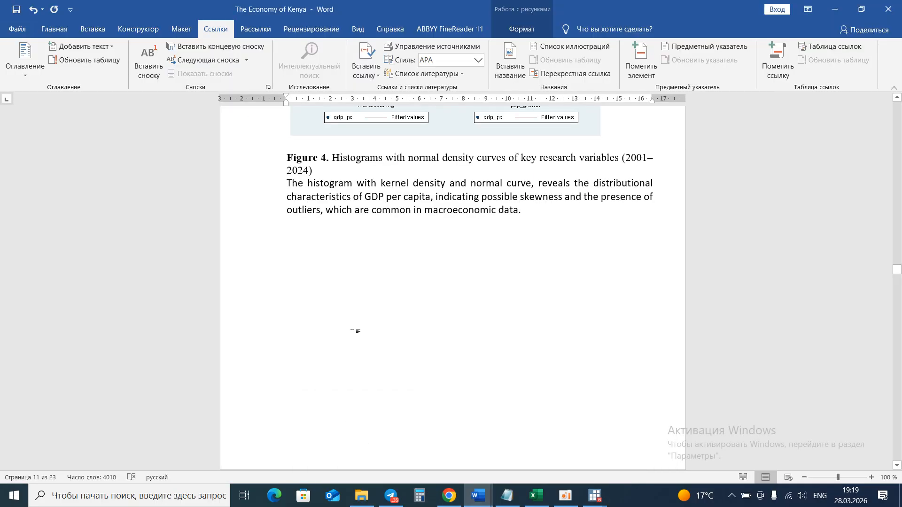
{"action": "scroll", "coordinate": [354, 328], "scroll_direction": "down", "scroll_amount": 10}
{"action": "scroll", "coordinate": [352, 334], "scroll_direction": "down", "scroll_amount": 6}
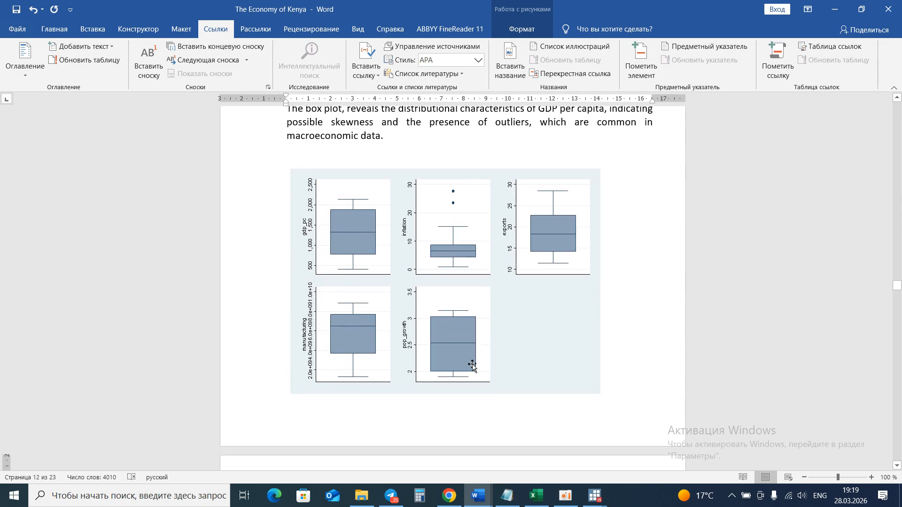
{"action": "scroll", "coordinate": [472, 366], "scroll_direction": "down", "scroll_amount": 2}
{"action": "scroll", "coordinate": [472, 365], "scroll_direction": "up", "scroll_amount": 6}
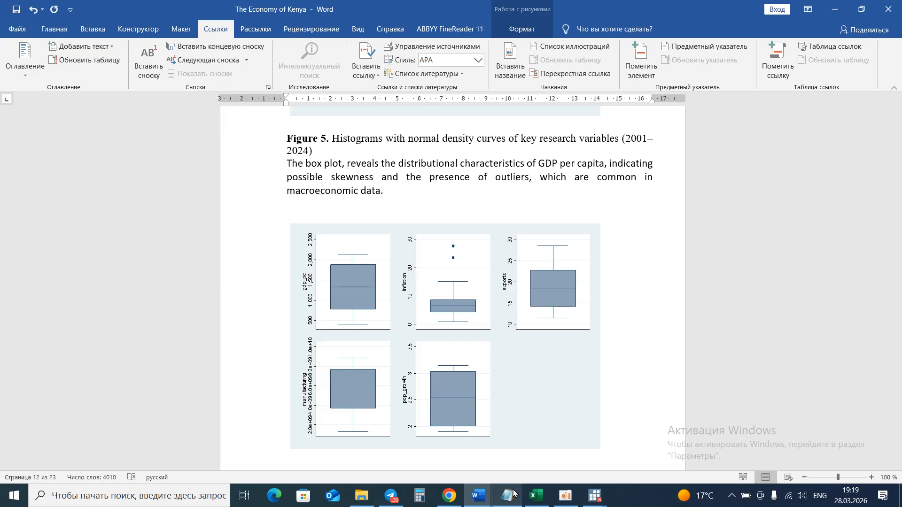
In the do-file, select the pwcorr and spearman correlation commands and execute them.
{"action": "left_click", "coordinate": [577, 497]}
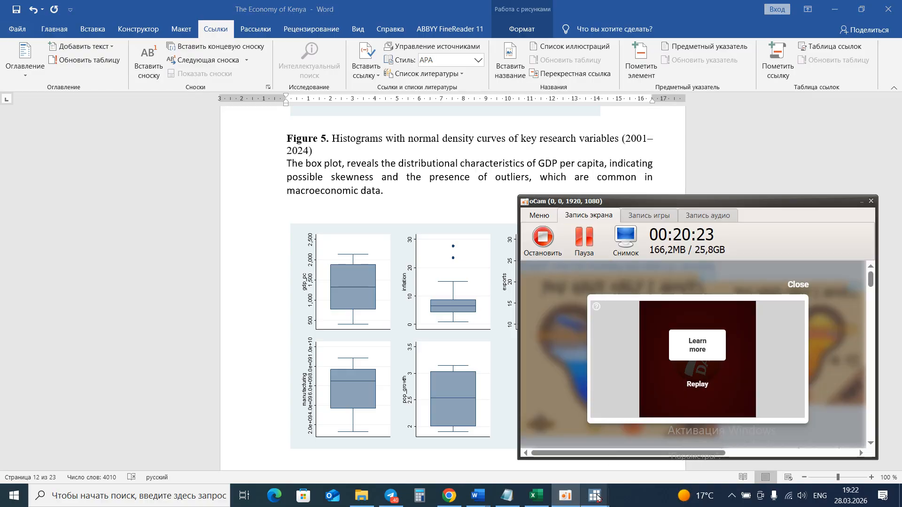
{"action": "mouse_move", "coordinate": [595, 495]}
{"action": "left_click", "coordinate": [493, 450]}
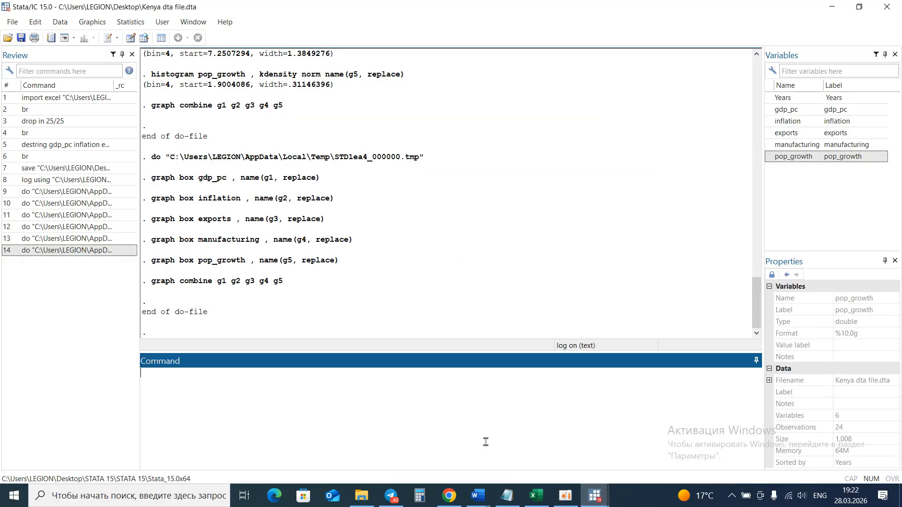
{"action": "left_click", "coordinate": [591, 499]}
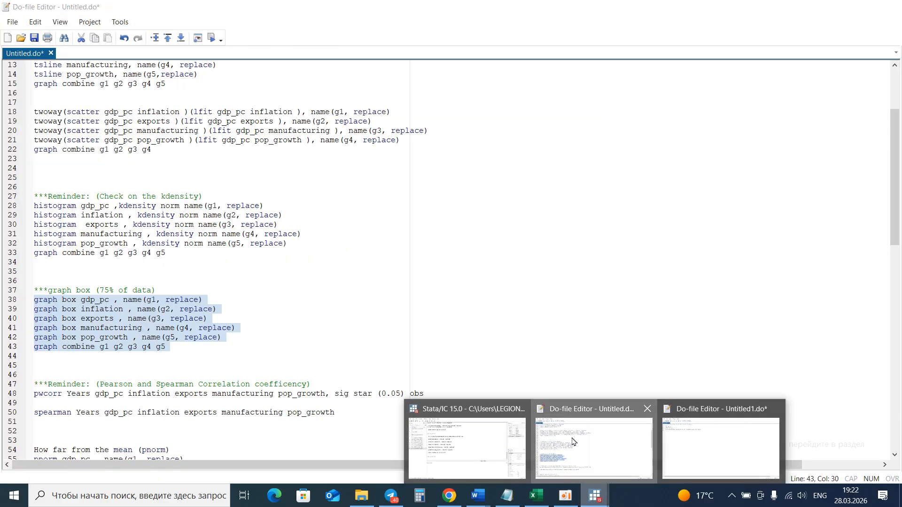
{"action": "left_click", "coordinate": [573, 441]}
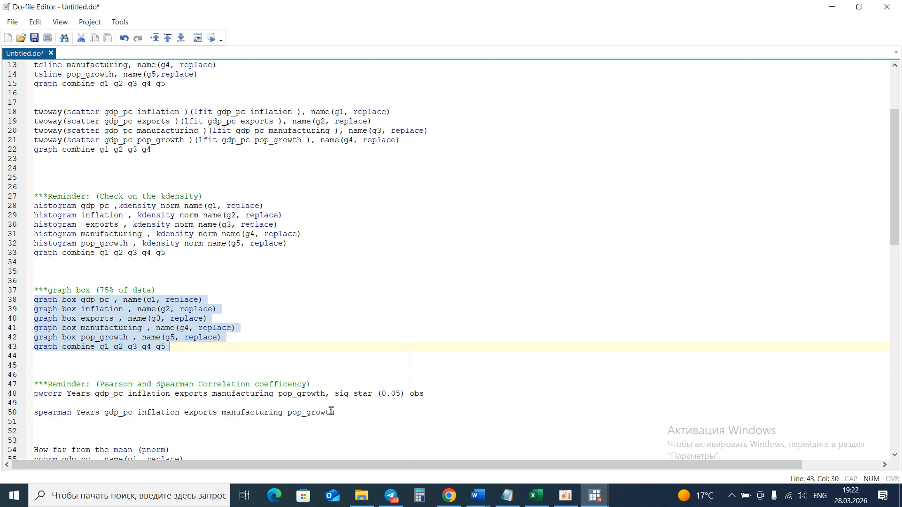
{"action": "left_click_drag", "start_coordinate": [332, 412], "coordinate": [35, 396]}
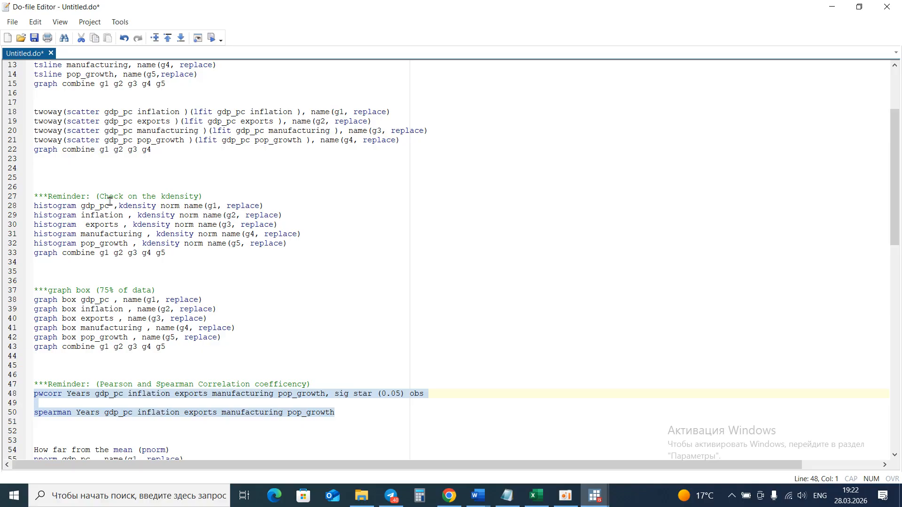
{"action": "left_click", "coordinate": [211, 38]}
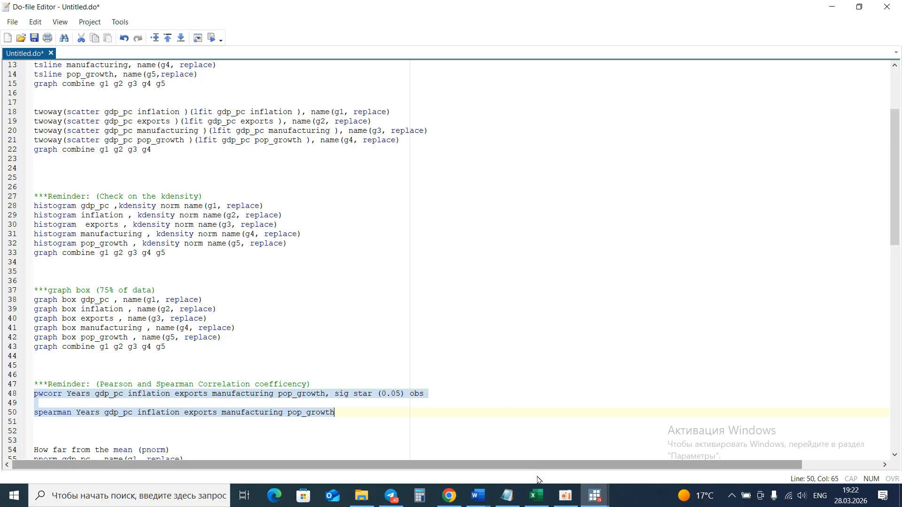
Switch to the Stata results window and scroll up to review the pairwise and Spearman correlation output.
{"action": "left_click", "coordinate": [594, 499]}
{"action": "left_click", "coordinate": [474, 451]}
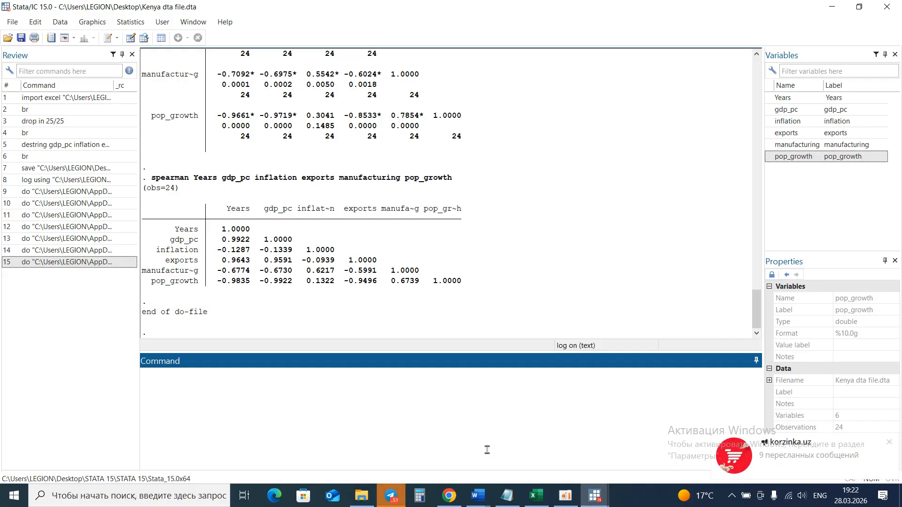
{"action": "left_click", "coordinate": [882, 445]}
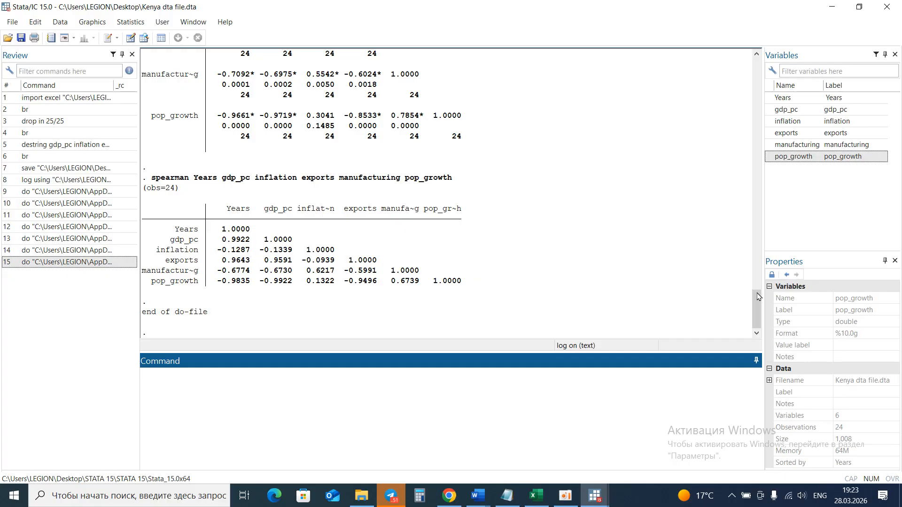
{"action": "left_click_drag", "start_coordinate": [758, 302], "coordinate": [746, 272]}
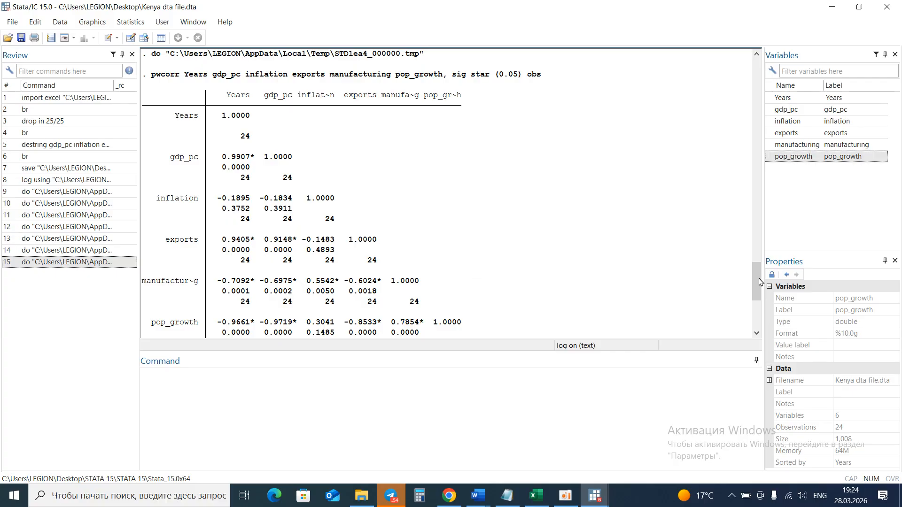
Compare the Spearman correlation output with the pairwise correlation table under Table 4 in the Word paper.
{"action": "left_click_drag", "start_coordinate": [760, 282], "coordinate": [760, 310]}
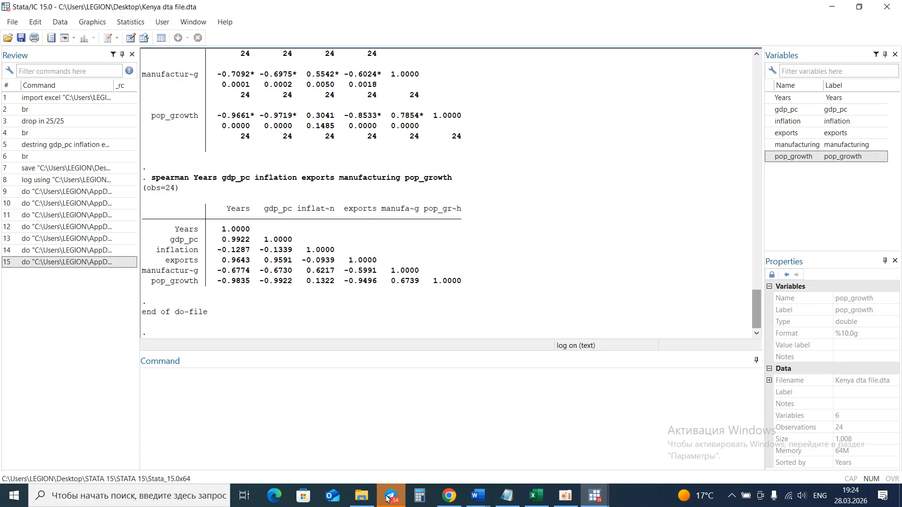
{"action": "mouse_move", "coordinate": [475, 499]}
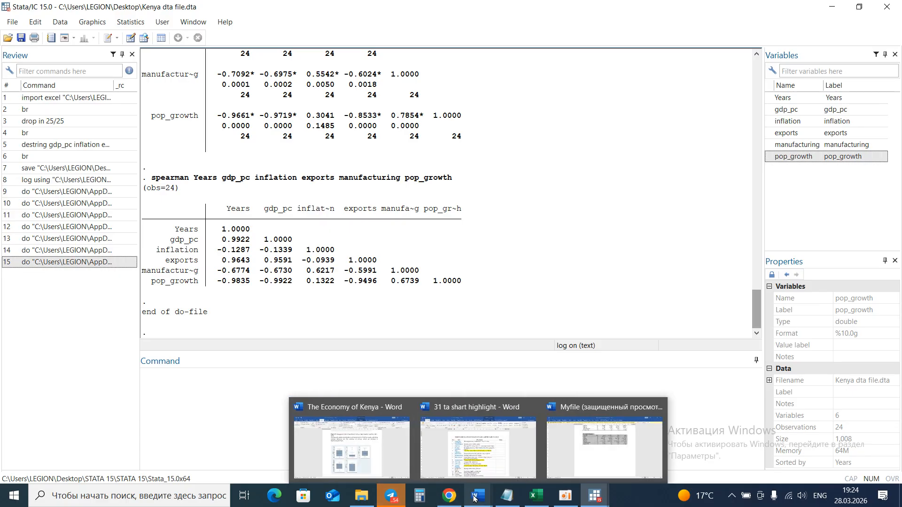
{"action": "left_click", "coordinate": [382, 458]}
{"action": "scroll", "coordinate": [407, 333], "scroll_direction": "down", "scroll_amount": 20}
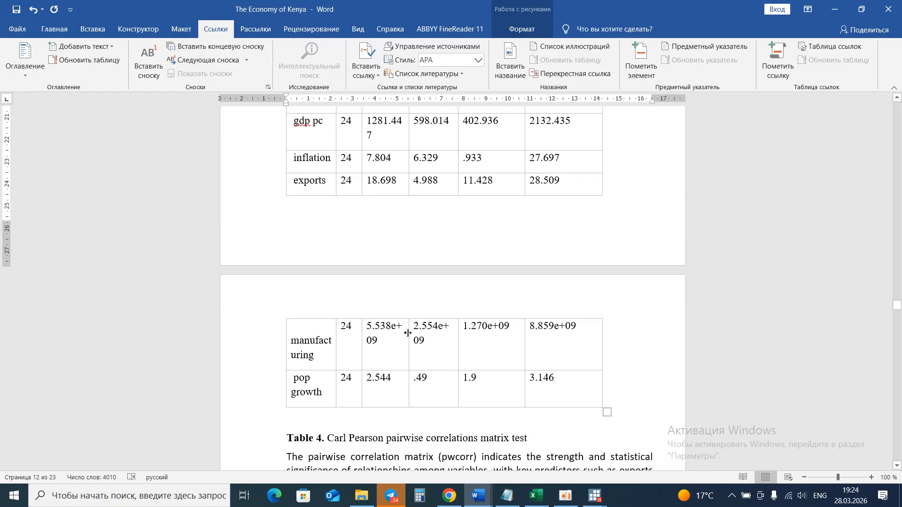
{"action": "scroll", "coordinate": [408, 334], "scroll_direction": "up", "scroll_amount": 6}
{"action": "scroll", "coordinate": [408, 333], "scroll_direction": "down", "scroll_amount": 20}
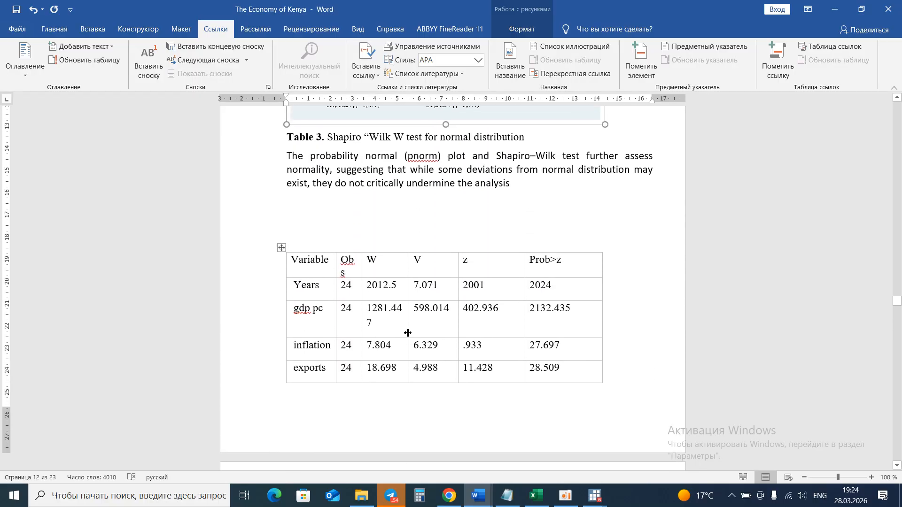
{"action": "scroll", "coordinate": [408, 334], "scroll_direction": "down", "scroll_amount": 3}
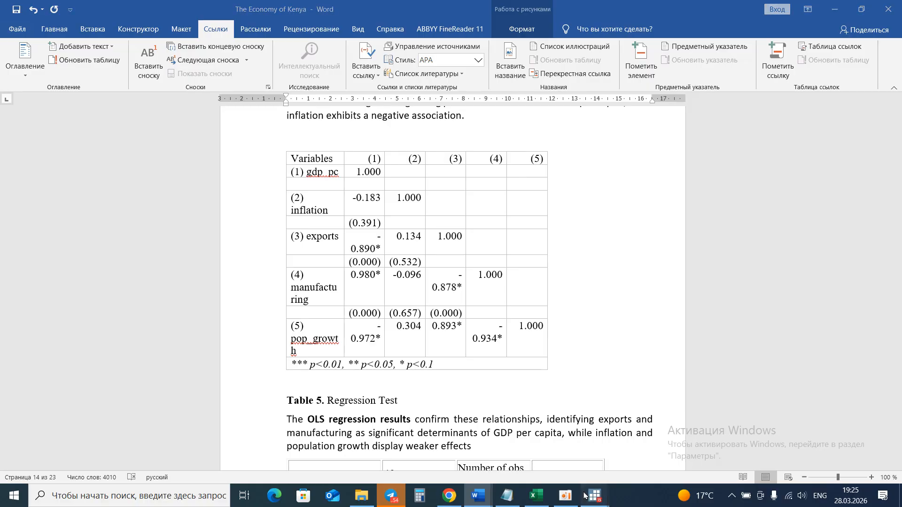
Return to the Stata results window and scroll up to review the pairwise correlation matrix.
{"action": "mouse_move", "coordinate": [588, 497]}
{"action": "left_click", "coordinate": [510, 466]}
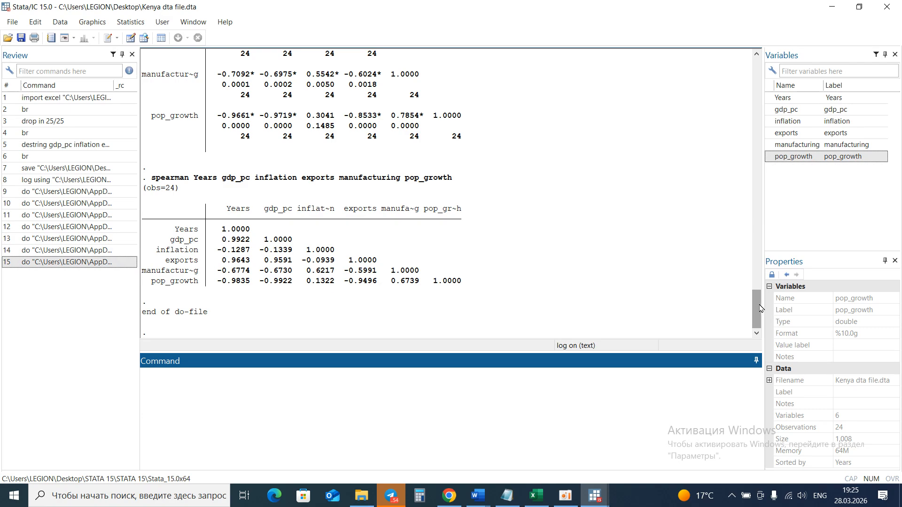
{"action": "left_click_drag", "start_coordinate": [761, 308], "coordinate": [758, 293]}
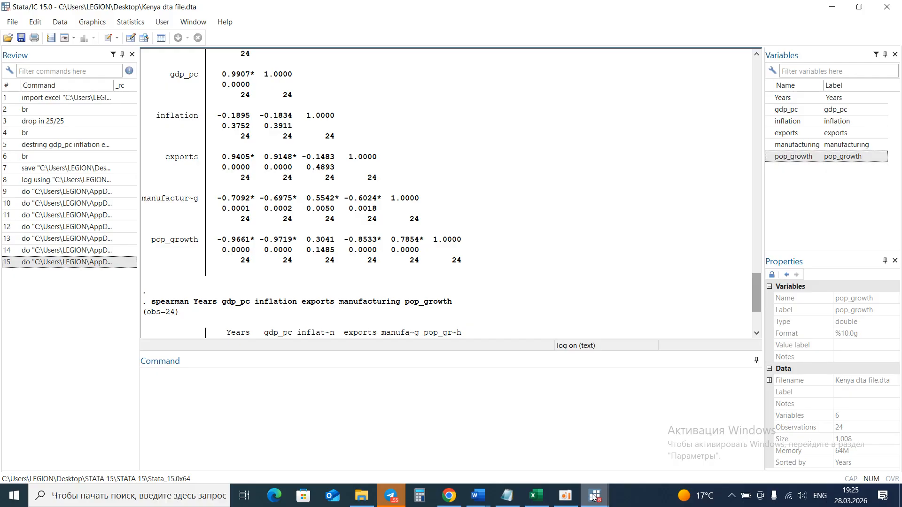
In the do-file, select the five pnorm commands and the graph combine g1 g2 g3 g4 g5 line and execute them.
{"action": "mouse_move", "coordinate": [594, 498]}
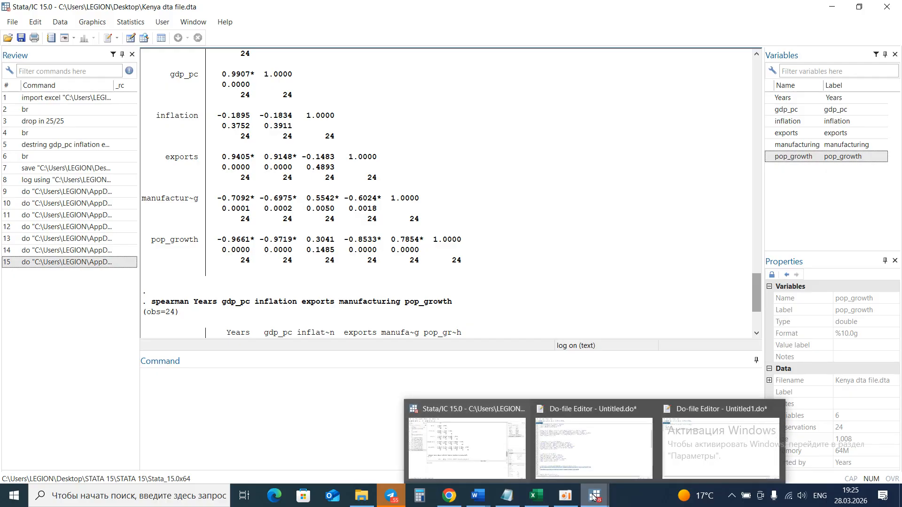
{"action": "left_click", "coordinate": [566, 496]}
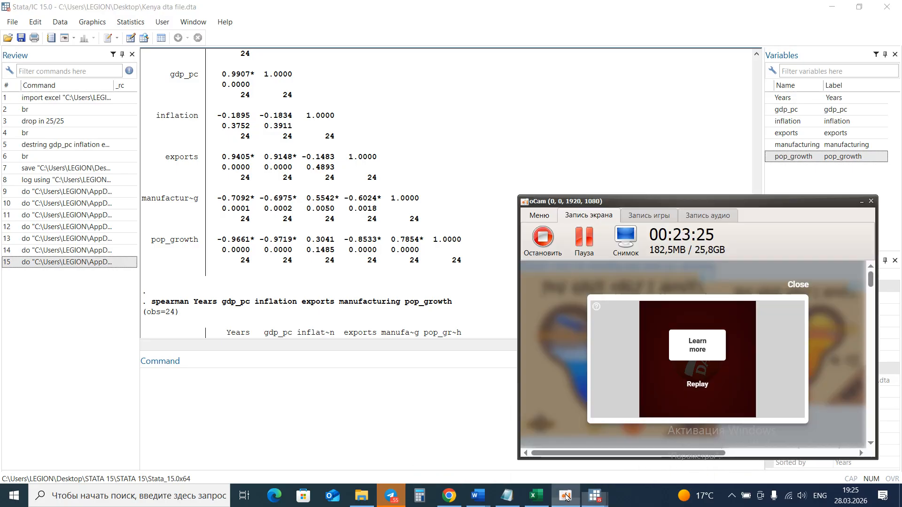
{"action": "left_click", "coordinate": [596, 244]}
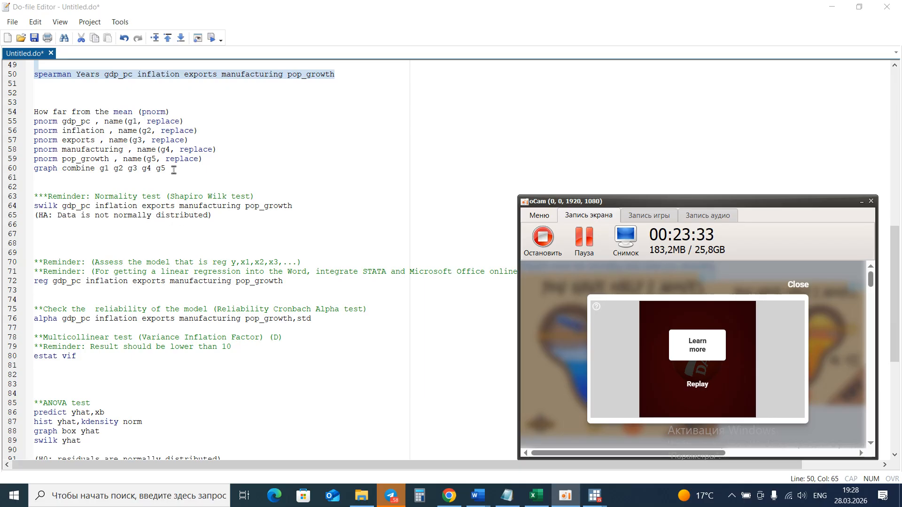
{"action": "left_click_drag", "start_coordinate": [84, 140], "coordinate": [38, 122]}
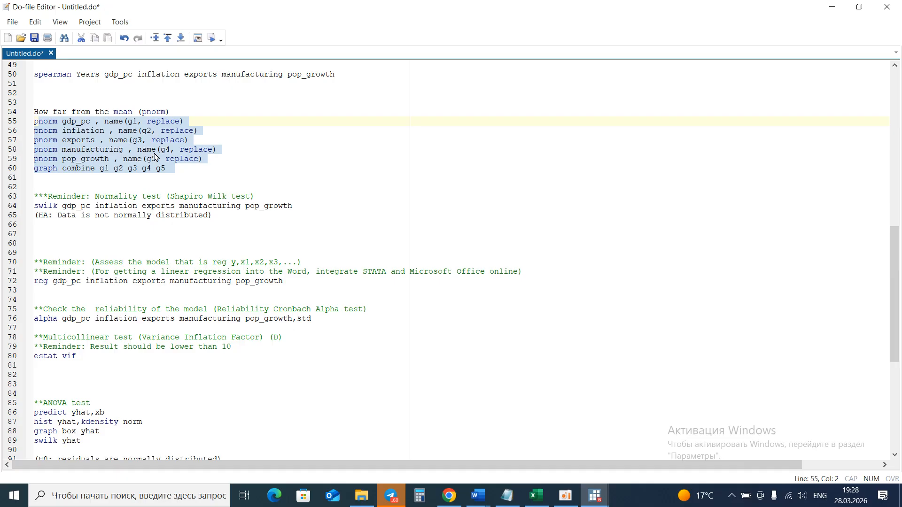
{"action": "left_click", "coordinate": [166, 168]}
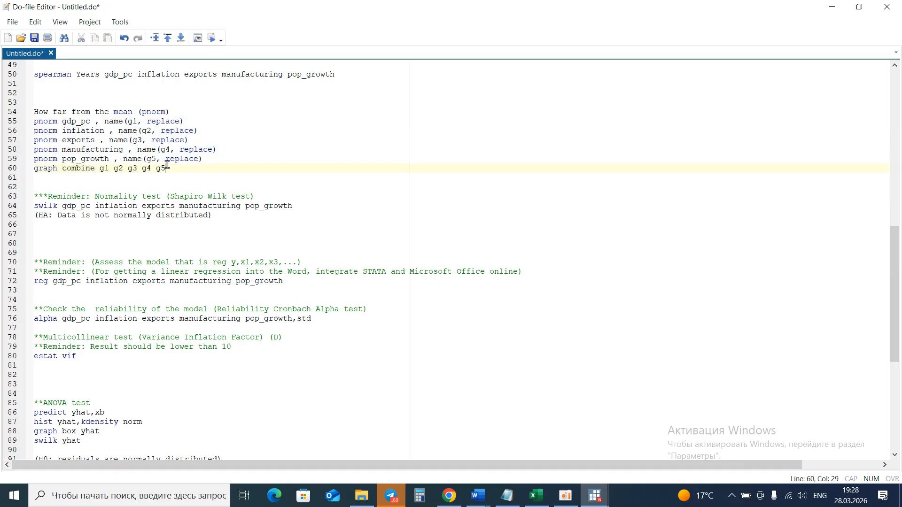
{"action": "left_click_drag", "start_coordinate": [169, 165], "coordinate": [1, 128]}
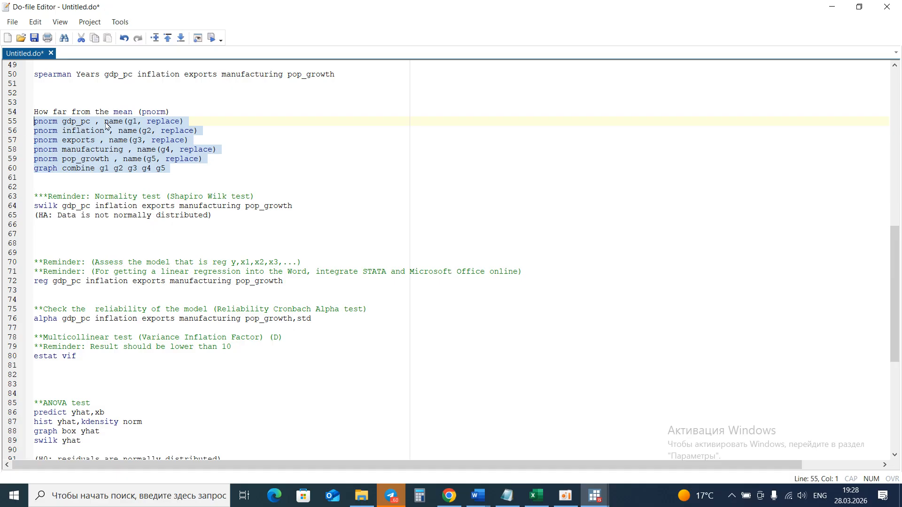
{"action": "left_click", "coordinate": [211, 41]}
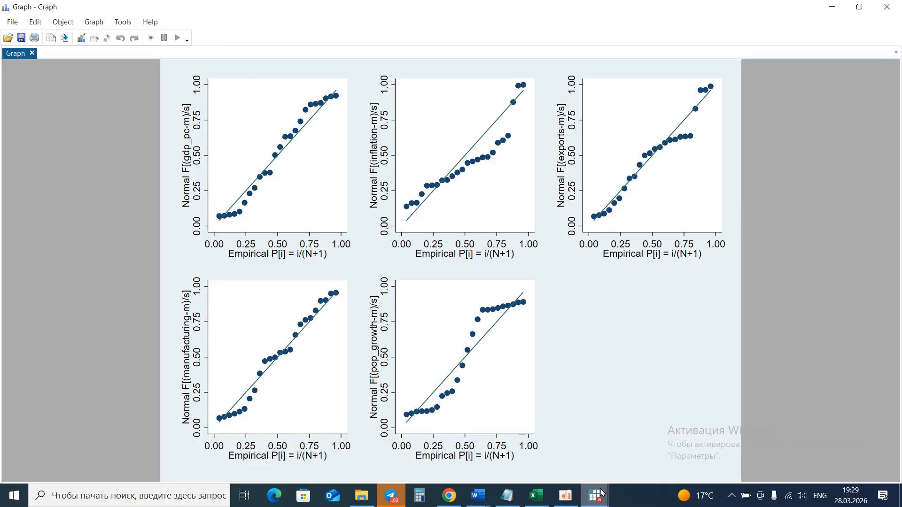
Browse the pnorm graph windows g1, g2, g3 and g5, then copy the combined normal probability graph.
{"action": "mouse_move", "coordinate": [602, 492]}
{"action": "left_click", "coordinate": [341, 474]}
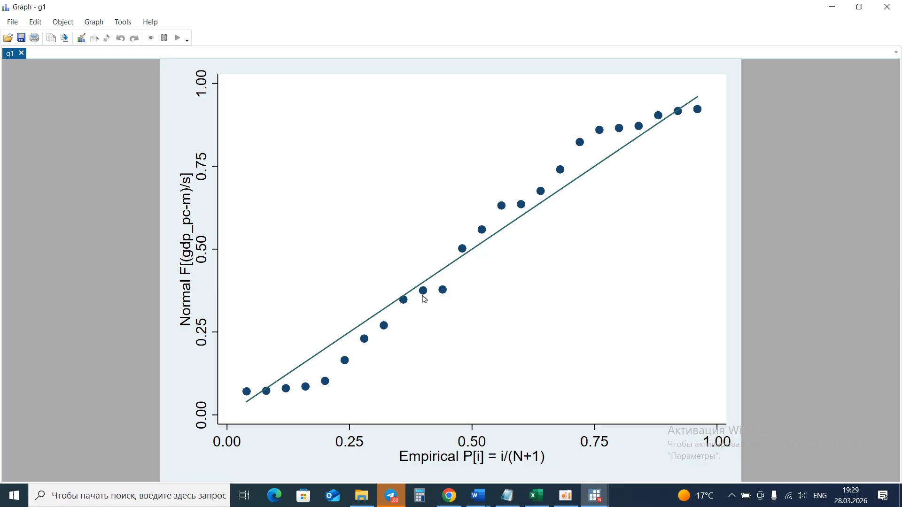
{"action": "left_click", "coordinate": [592, 498]}
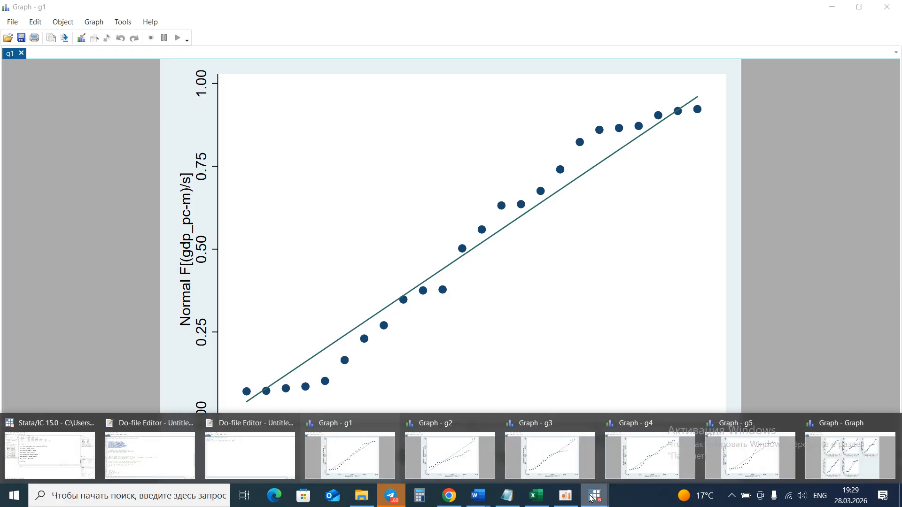
{"action": "left_click", "coordinate": [484, 475]}
{"action": "left_click", "coordinate": [594, 497]}
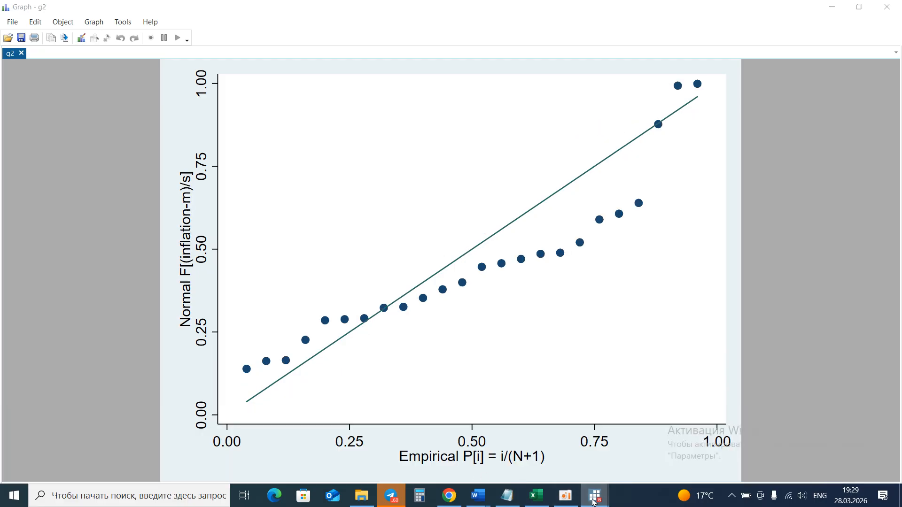
{"action": "left_click", "coordinate": [534, 470]}
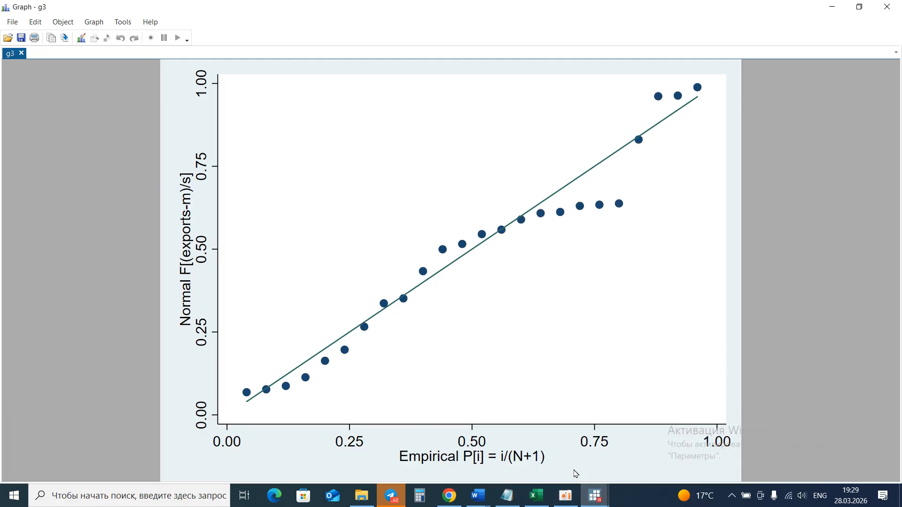
{"action": "left_click", "coordinate": [589, 495]}
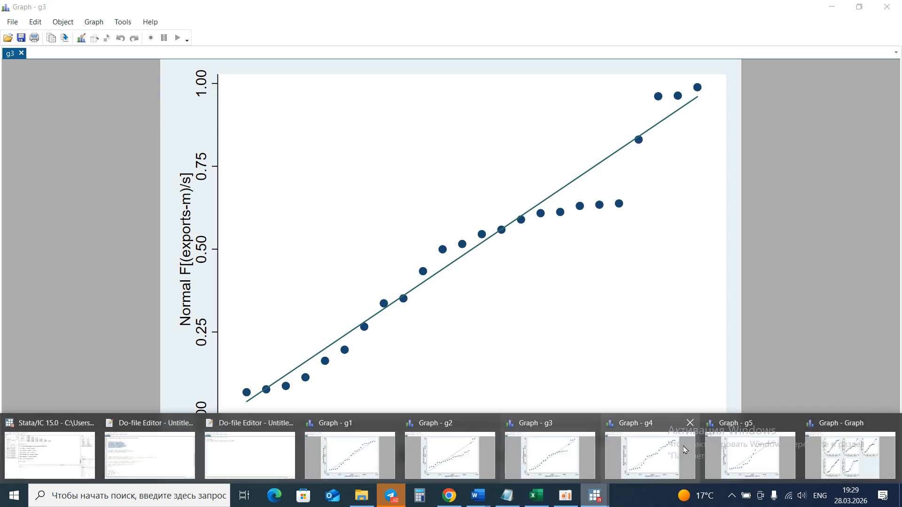
{"action": "left_click", "coordinate": [742, 458]}
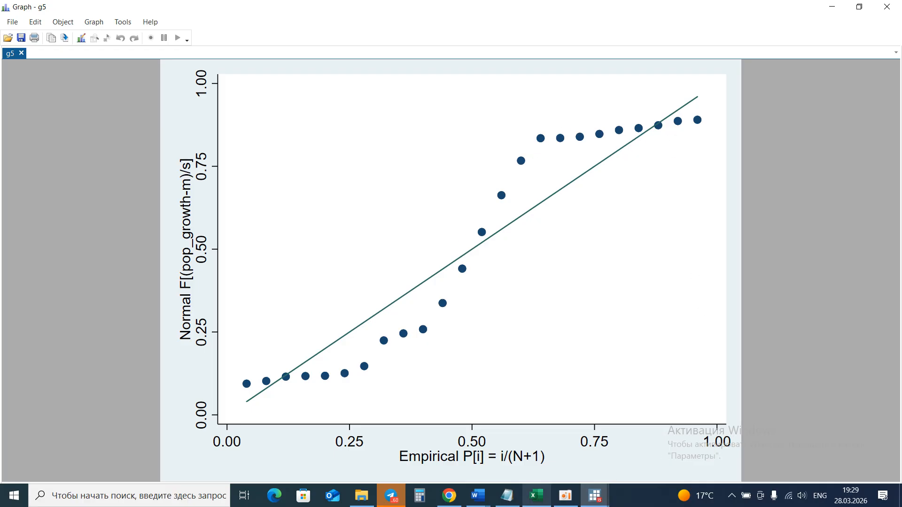
{"action": "left_click", "coordinate": [584, 492]}
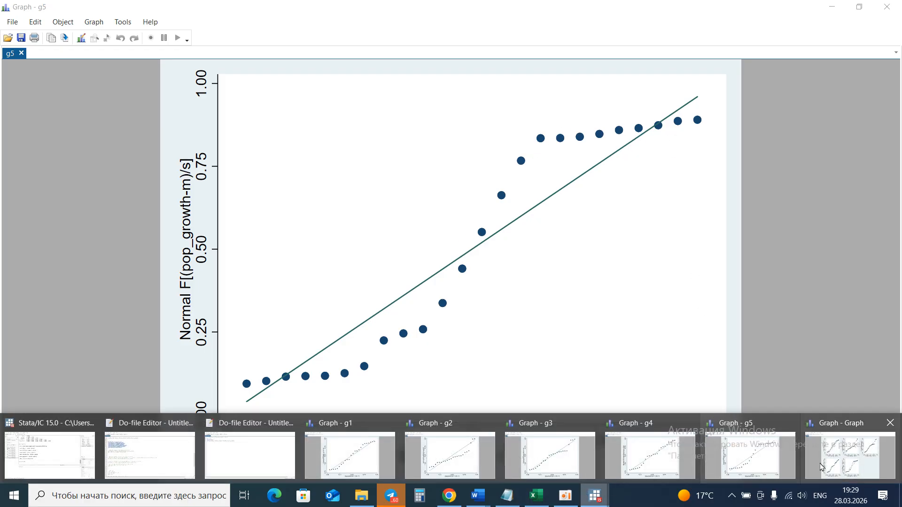
{"action": "mouse_move", "coordinate": [821, 467]}
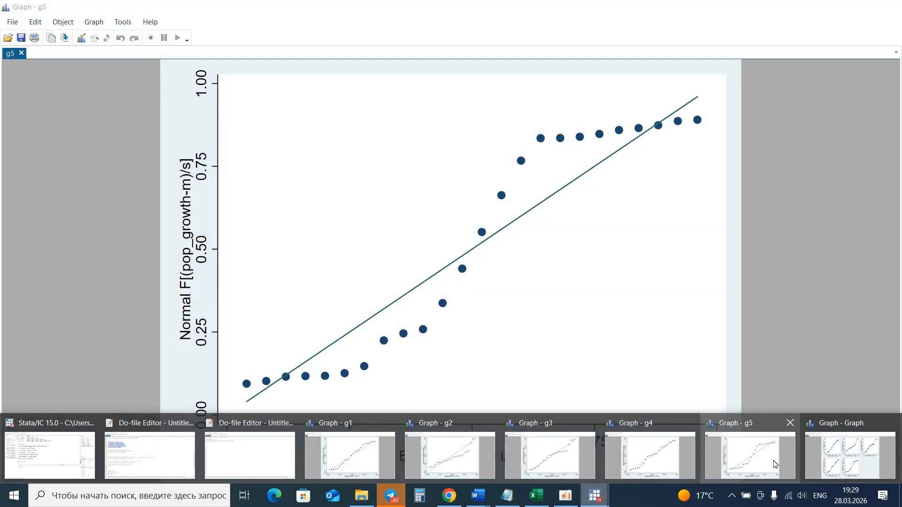
{"action": "left_click", "coordinate": [836, 453]}
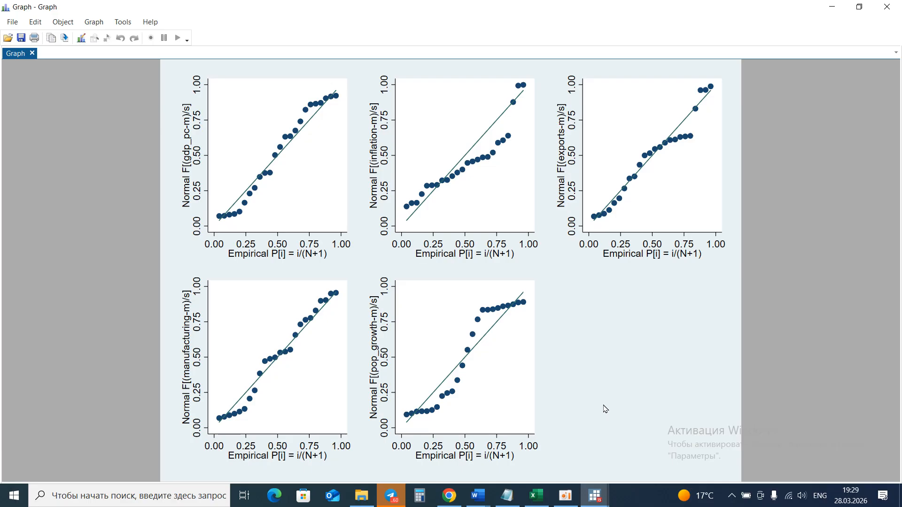
{"action": "right_click", "coordinate": [608, 408]}
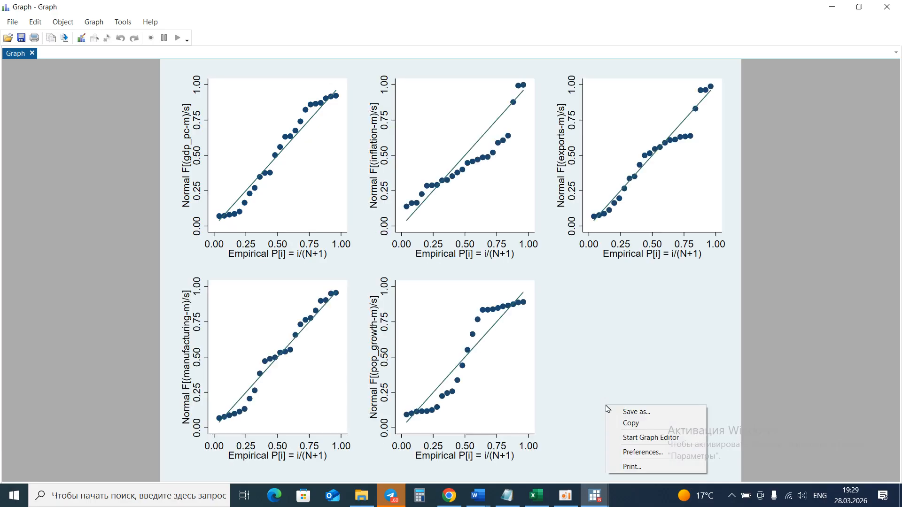
{"action": "left_click", "coordinate": [625, 424]}
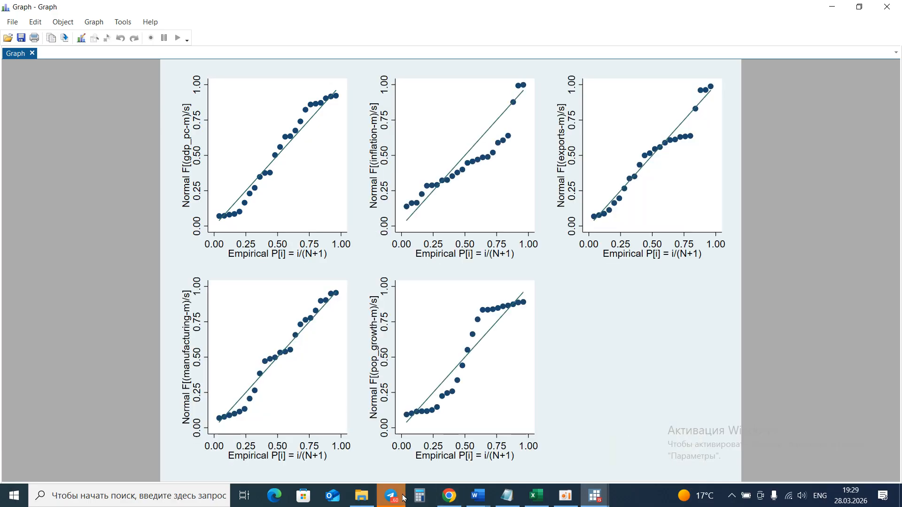
Switch to the Word paper and examine the QQ diagram figure under the Figure 6 paragraph.
{"action": "left_click", "coordinate": [480, 496]}
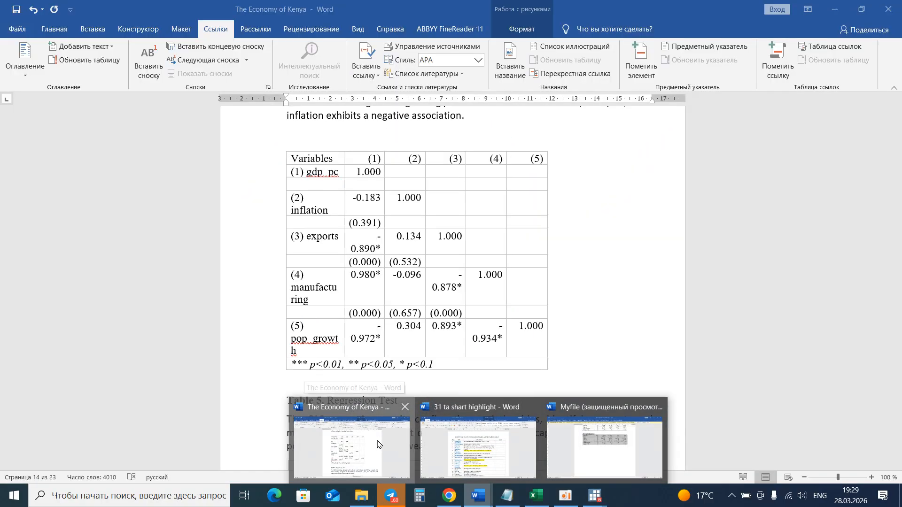
{"action": "left_click", "coordinate": [379, 444]}
{"action": "scroll", "coordinate": [409, 343], "scroll_direction": "down", "scroll_amount": 3}
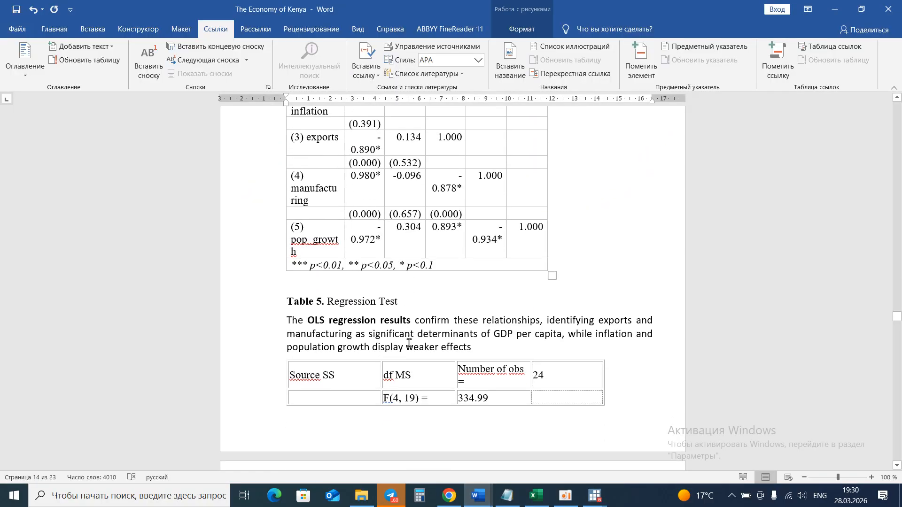
{"action": "scroll", "coordinate": [410, 343], "scroll_direction": "up", "scroll_amount": 15}
{"action": "scroll", "coordinate": [409, 343], "scroll_direction": "up", "scroll_amount": 8}
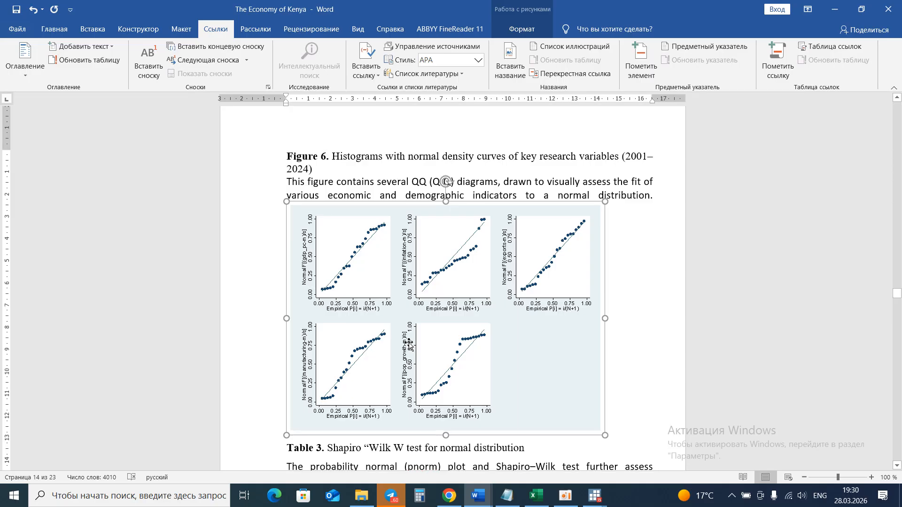
{"action": "left_click", "coordinate": [631, 324]}
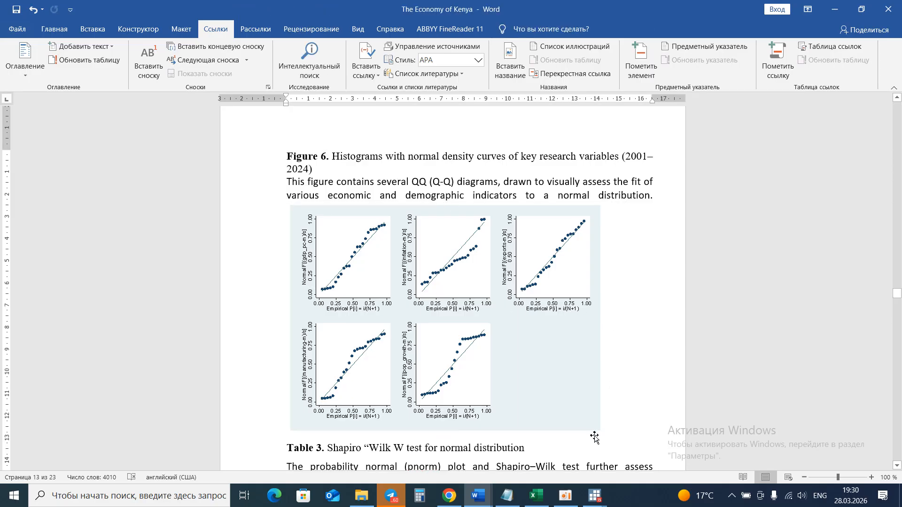
In the do-file, select the swilk normality test command and its hypothesis note line and execute them.
{"action": "left_click", "coordinate": [595, 496]}
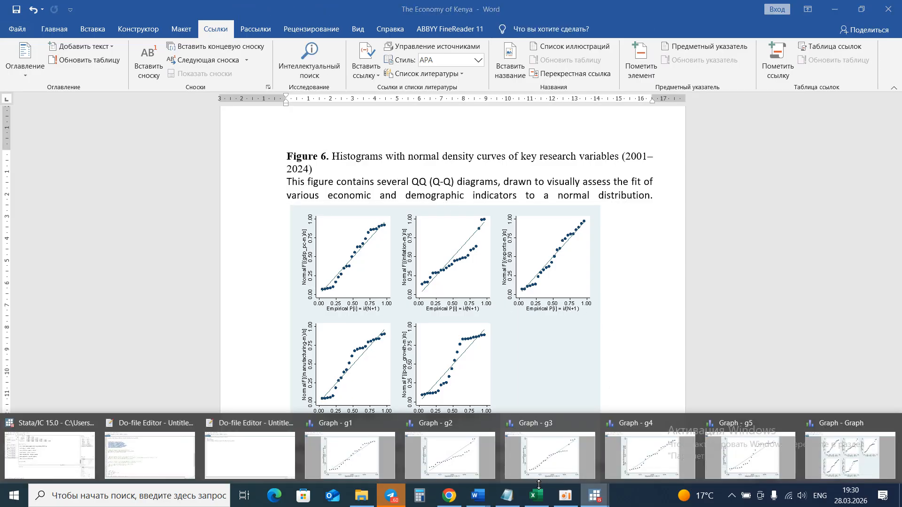
{"action": "left_click", "coordinate": [176, 458]}
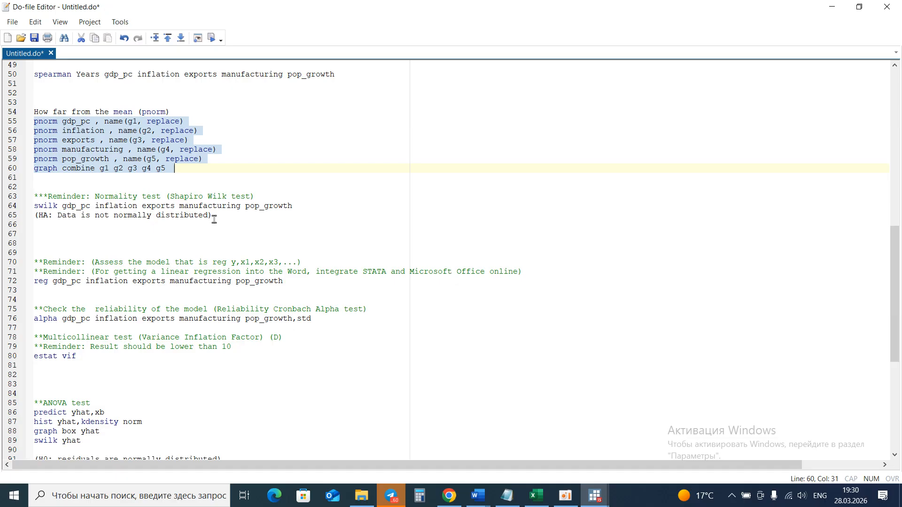
{"action": "left_click_drag", "start_coordinate": [214, 216], "coordinate": [2, 211]}
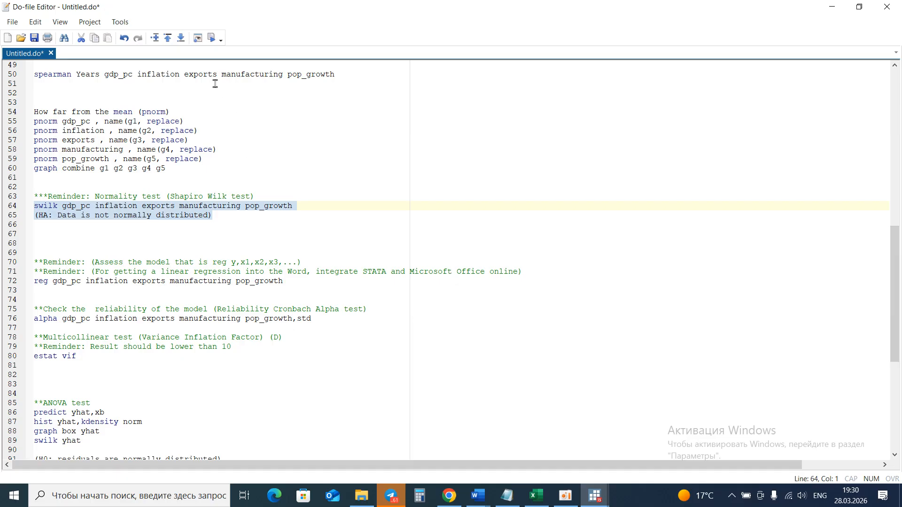
{"action": "left_click", "coordinate": [213, 39]}
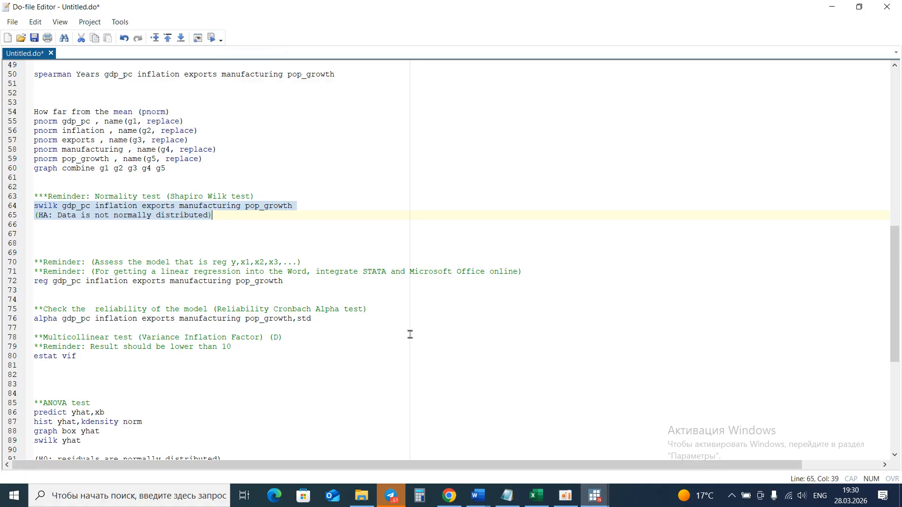
Switch to the Stata results window and review the Shapiro-Wilk test output.
{"action": "left_click", "coordinate": [589, 498]}
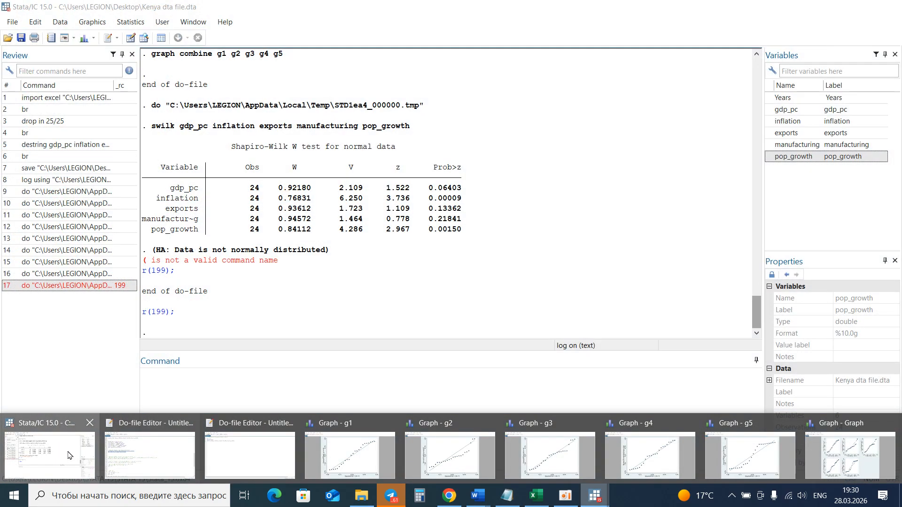
{"action": "left_click", "coordinate": [68, 455]}
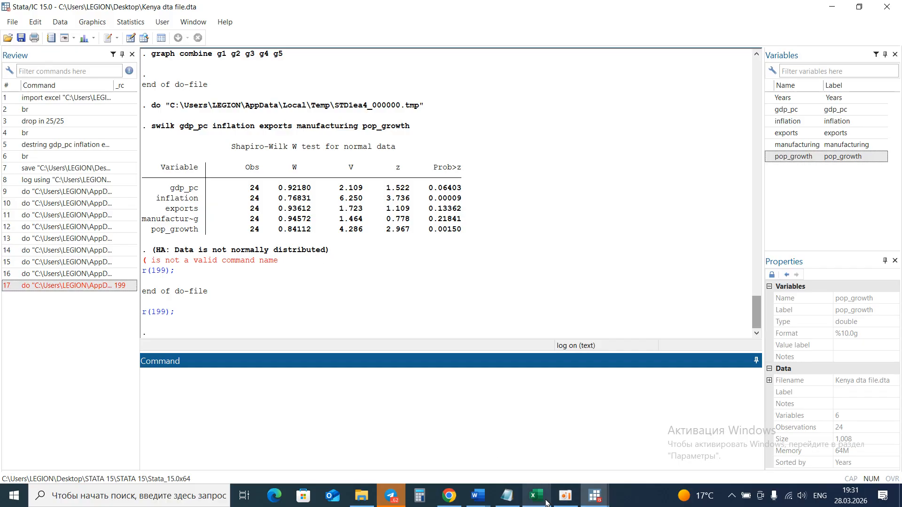
{"action": "left_click", "coordinate": [560, 501]}
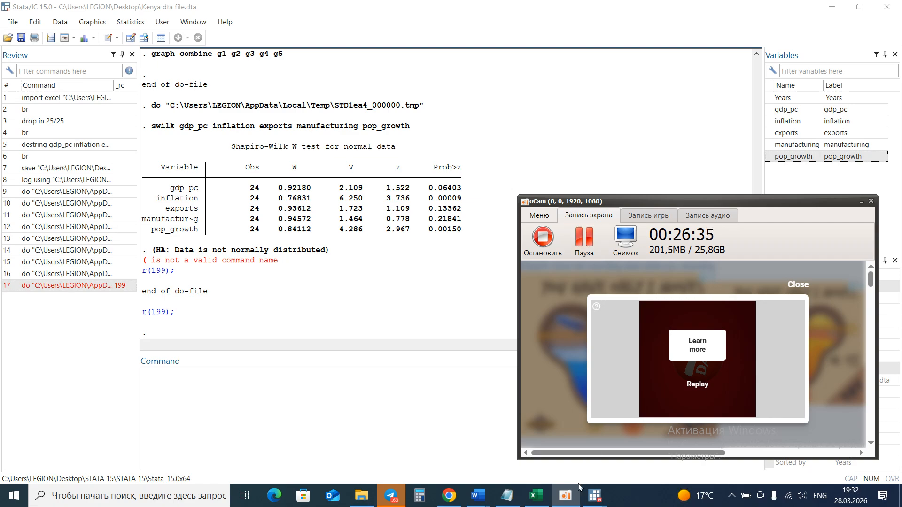
In the do-file, select the reg command regressing gdp_pc on inflation, exports, manufacturing and pop_growth, execute it, and view the results.
{"action": "mouse_move", "coordinate": [585, 503]}
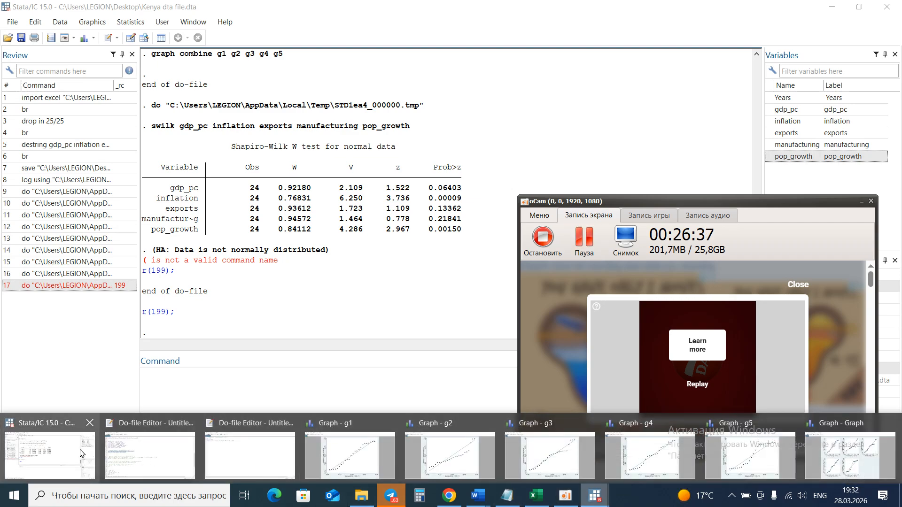
{"action": "left_click", "coordinate": [141, 450]}
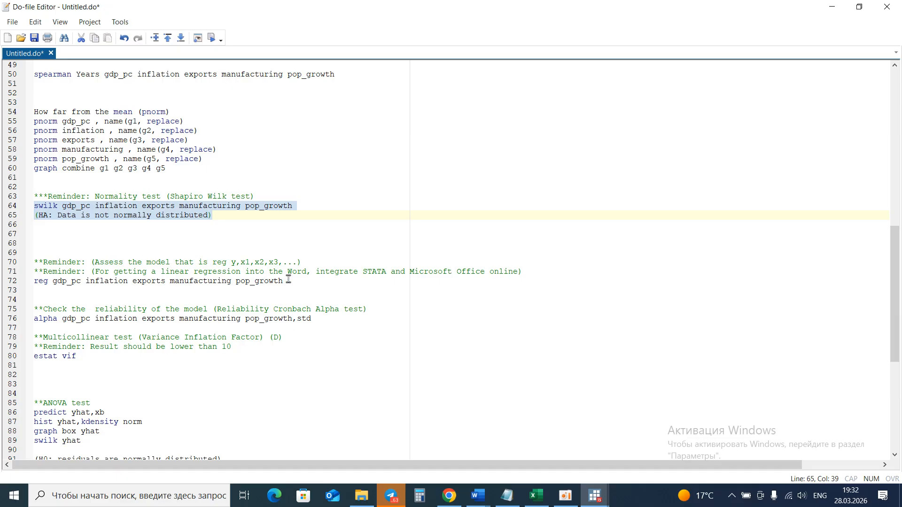
{"action": "left_click_drag", "start_coordinate": [288, 279], "coordinate": [33, 282]}
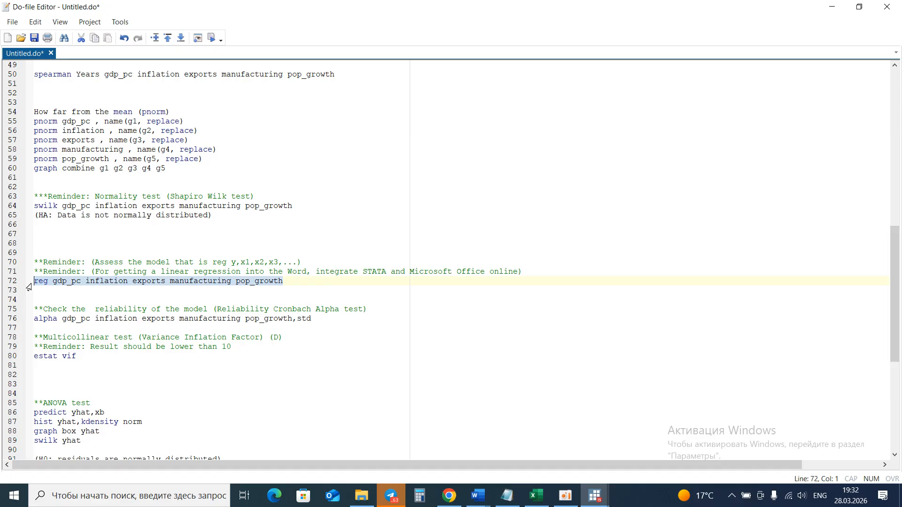
{"action": "left_click", "coordinate": [210, 37]}
{"action": "left_click", "coordinate": [601, 496]}
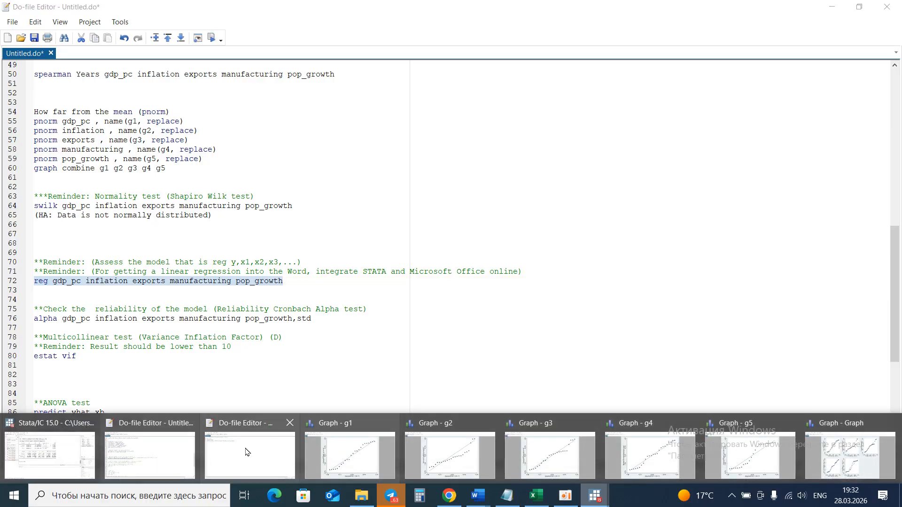
{"action": "left_click", "coordinate": [68, 448]}
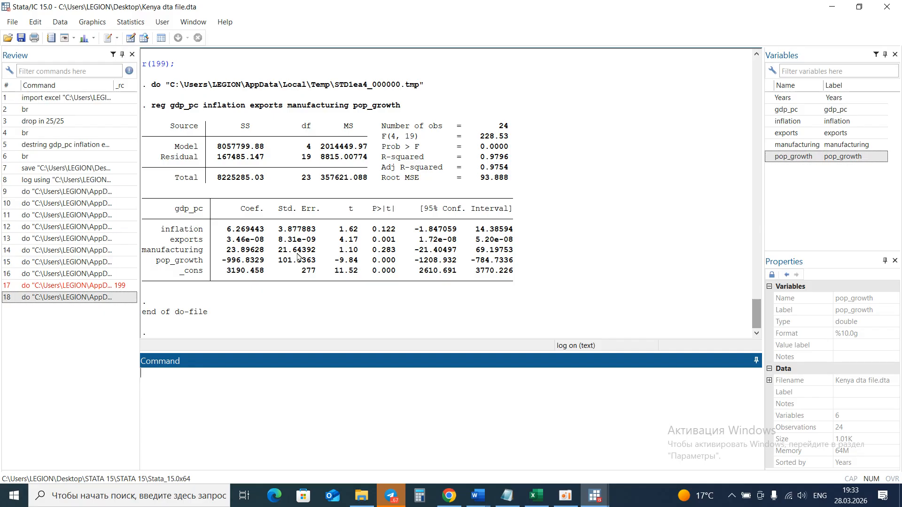
{"action": "left_click", "coordinate": [565, 495]}
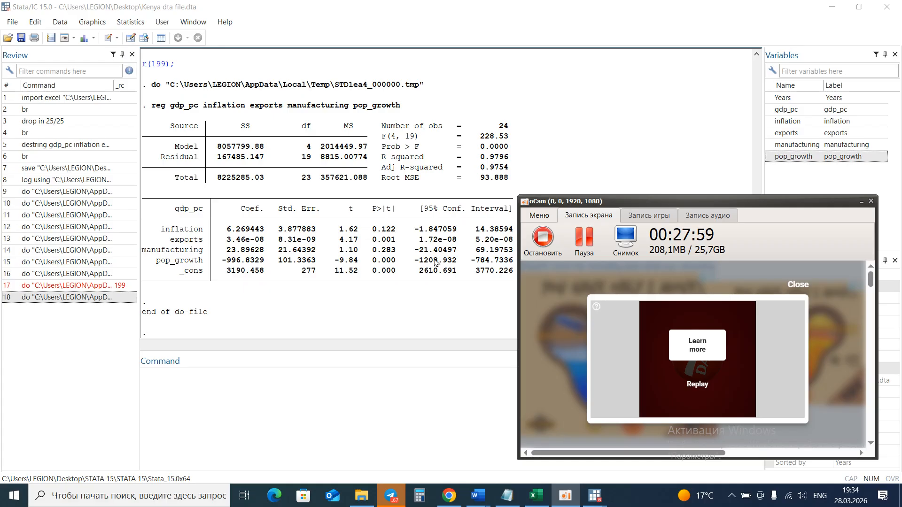
{"action": "left_click", "coordinate": [473, 291]}
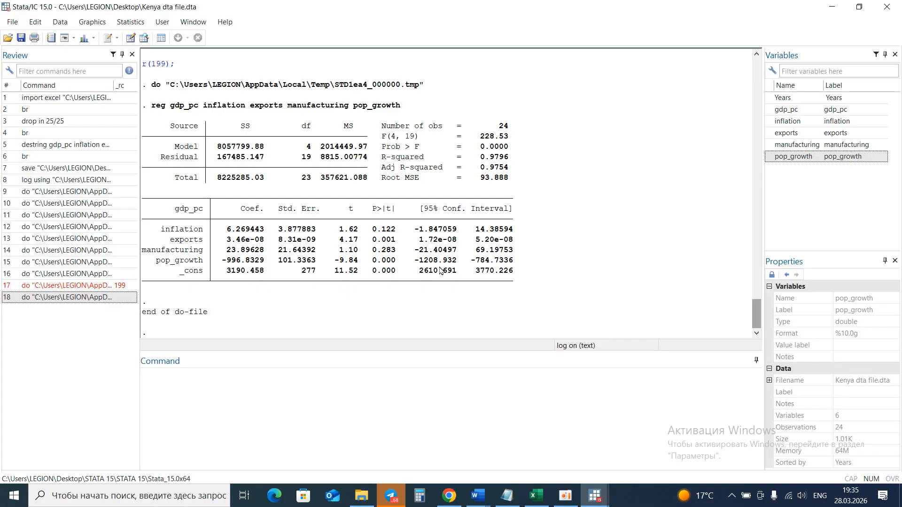
Select the alpha Cronbach reliability command with the std option in the do-file, execute it, and view its output.
{"action": "left_click", "coordinate": [592, 497]}
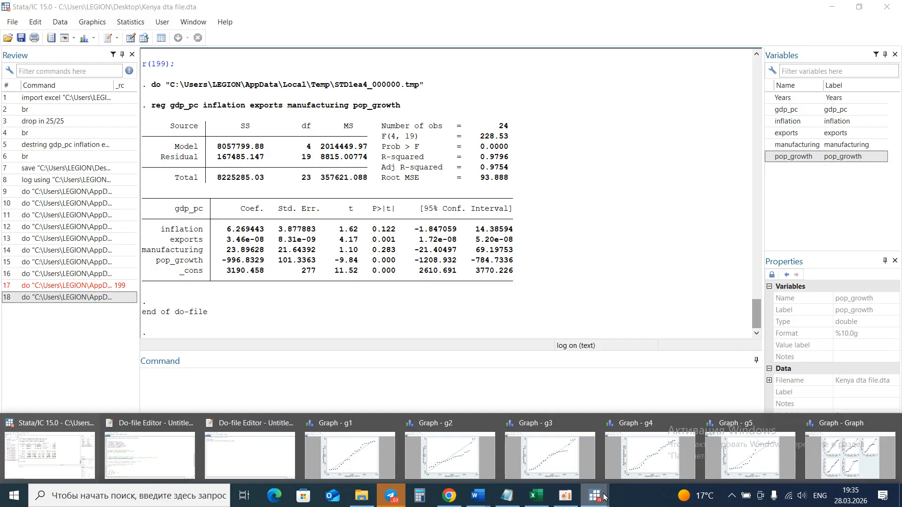
{"action": "mouse_move", "coordinate": [595, 496]}
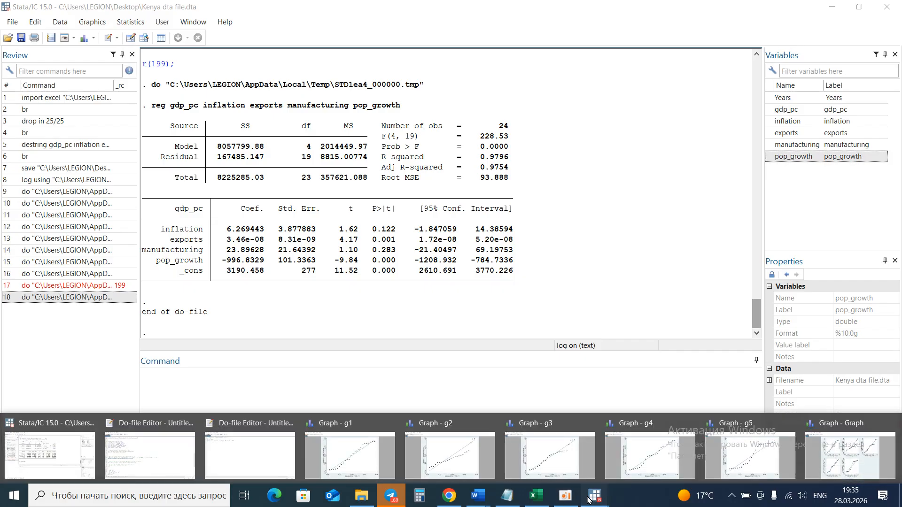
{"action": "left_click", "coordinate": [84, 470]}
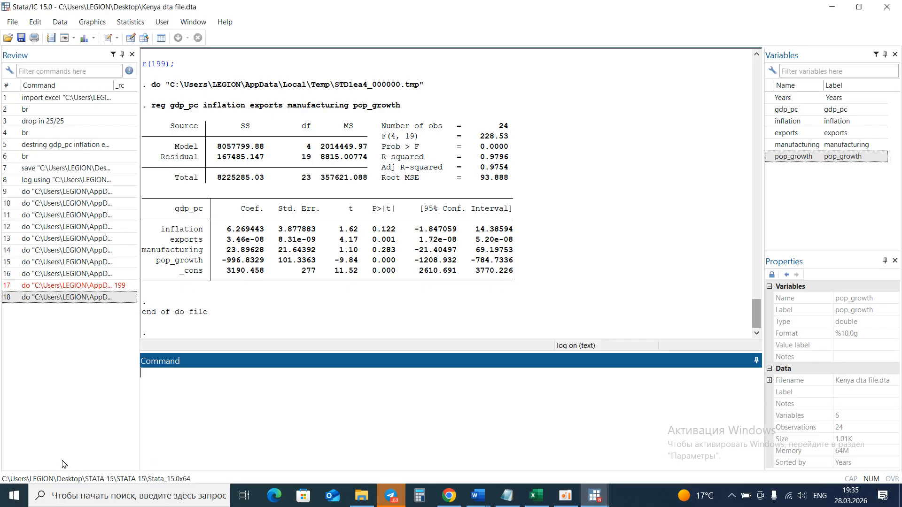
{"action": "mouse_move", "coordinate": [537, 495]}
{"action": "mouse_move", "coordinate": [595, 495]}
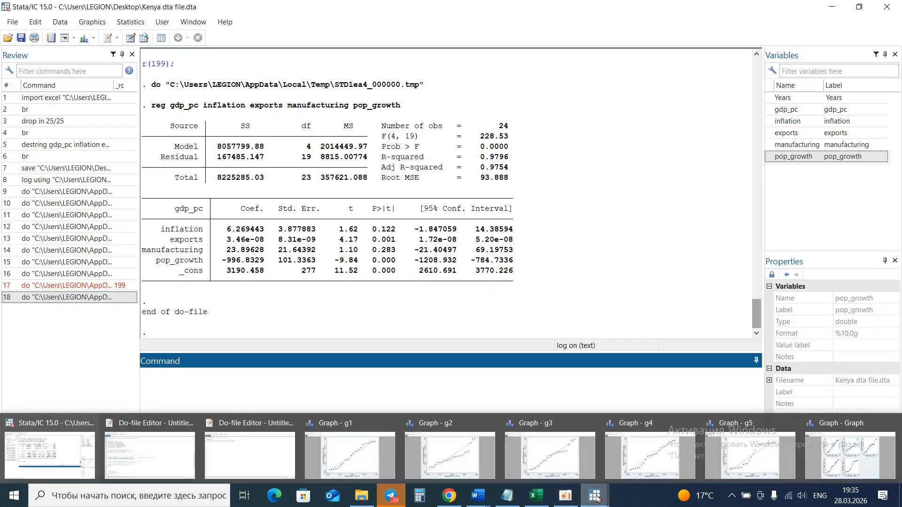
{"action": "left_click", "coordinate": [157, 458]}
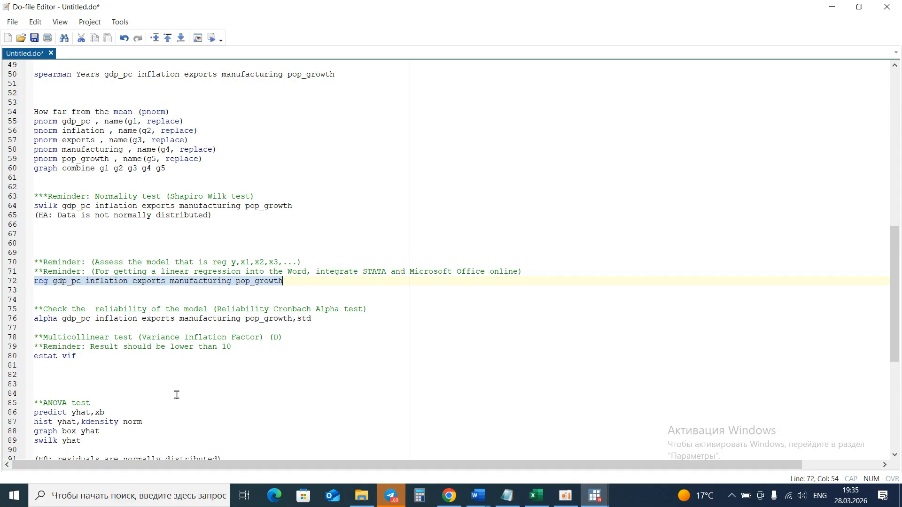
{"action": "left_click_drag", "start_coordinate": [315, 319], "coordinate": [34, 319]}
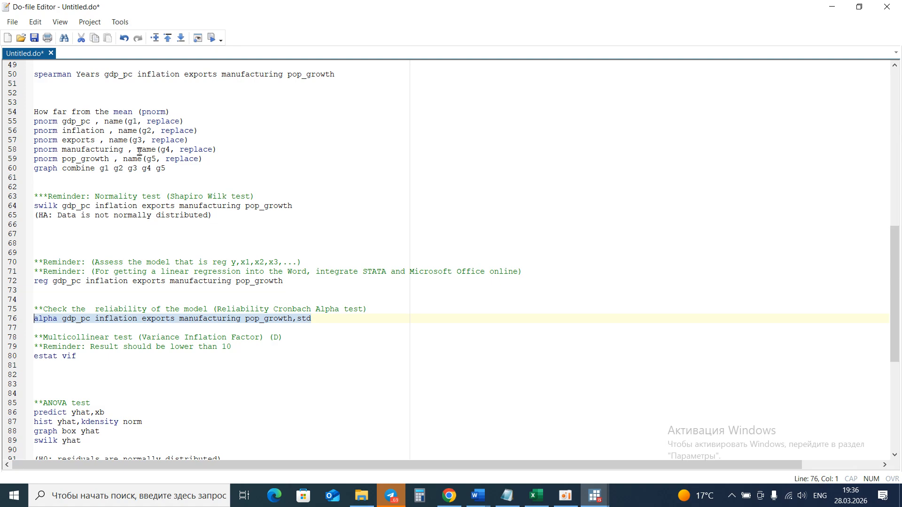
{"action": "left_click", "coordinate": [211, 38]}
{"action": "mouse_move", "coordinate": [593, 498]}
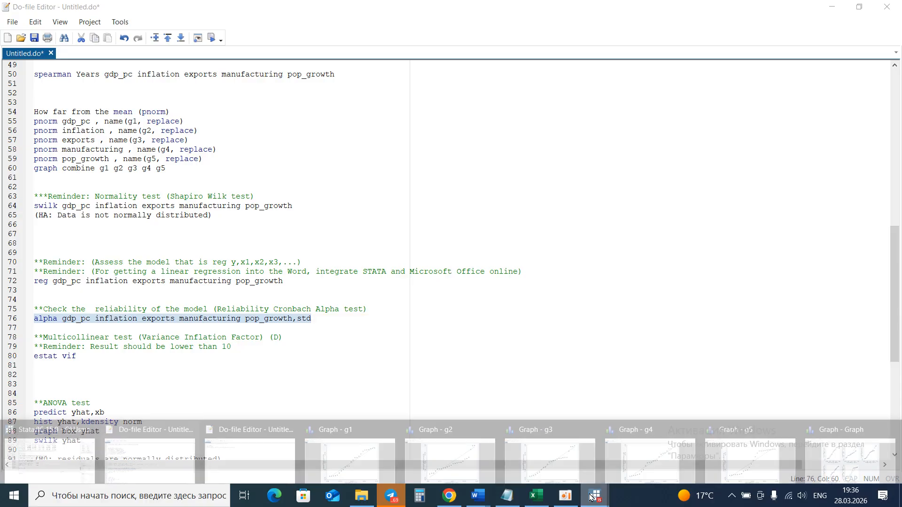
{"action": "left_click", "coordinate": [78, 453]}
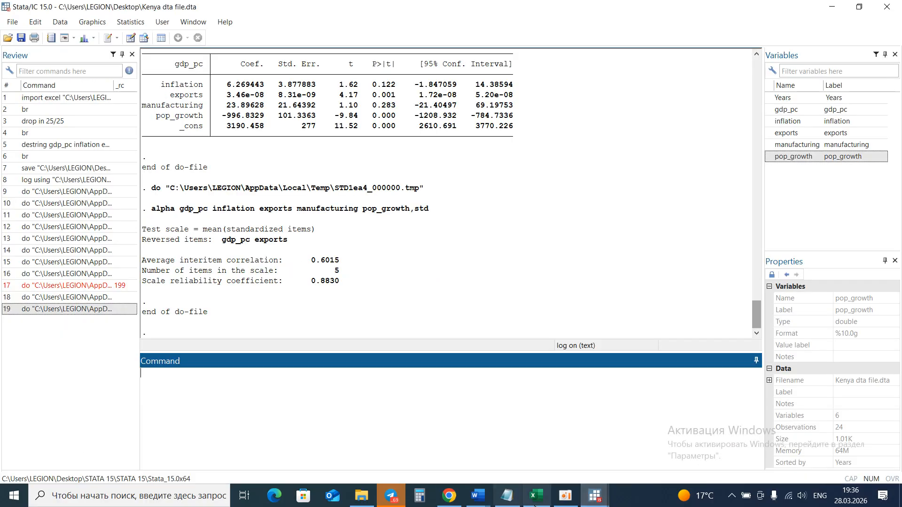
{"action": "left_click", "coordinate": [565, 495]}
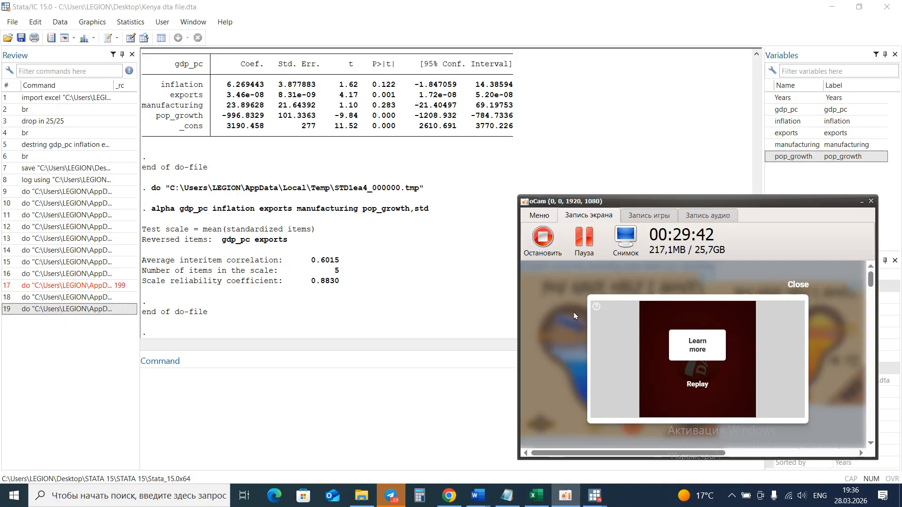
{"action": "left_click", "coordinate": [581, 245]}
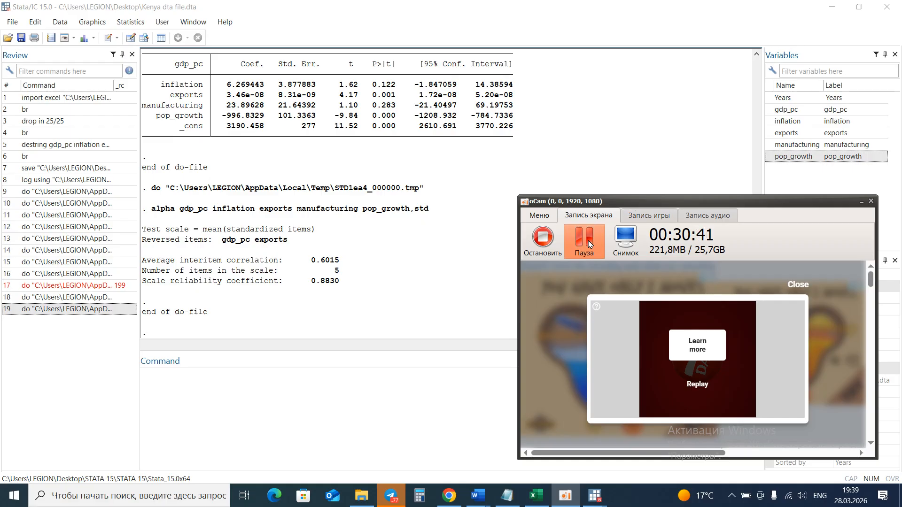
{"action": "left_click", "coordinate": [589, 243]}
Select the estat vif multicollinearity command in the do-file, execute it, and view the VIF table.
{"action": "left_click", "coordinate": [595, 497]}
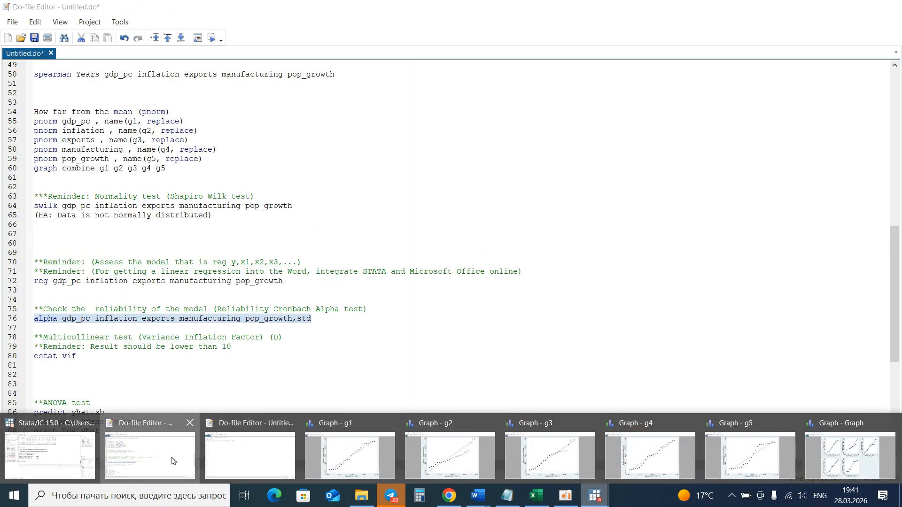
{"action": "left_click", "coordinate": [172, 461]}
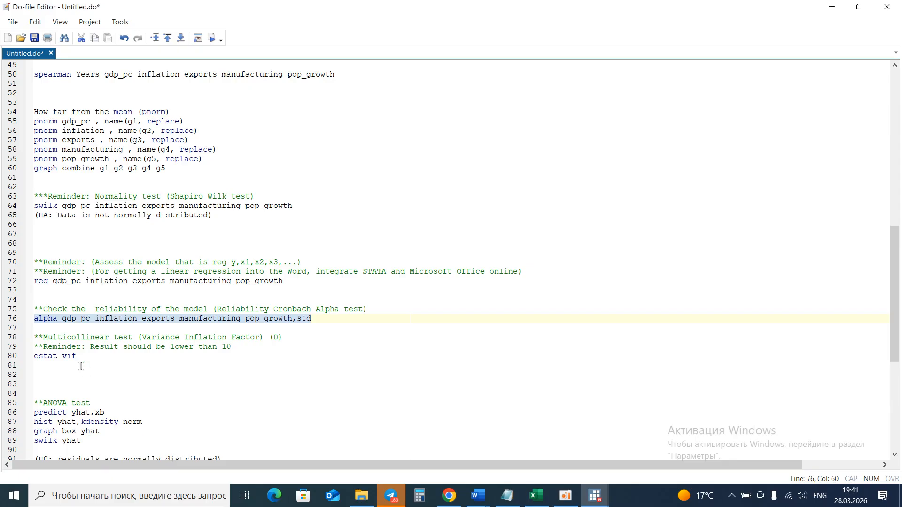
{"action": "left_click", "coordinate": [79, 366]}
{"action": "left_click_drag", "start_coordinate": [26, 363], "coordinate": [30, 358]}
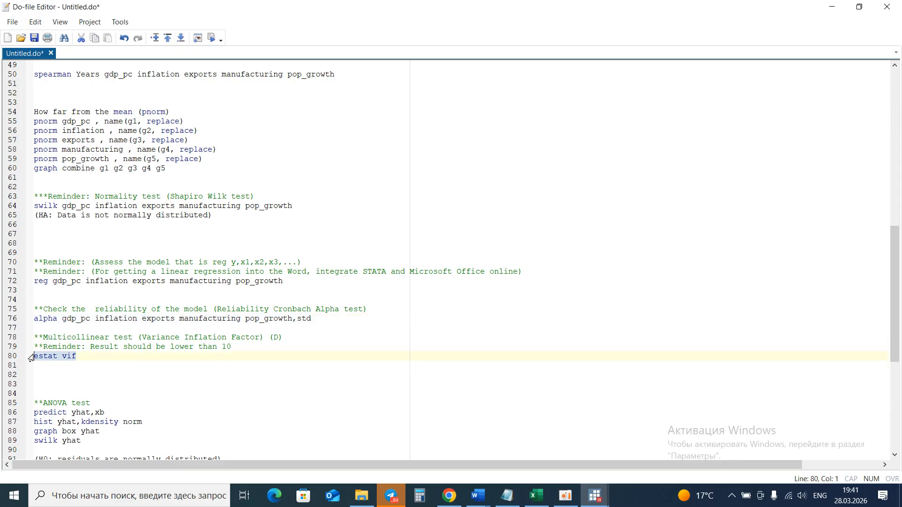
{"action": "left_click", "coordinate": [210, 41]}
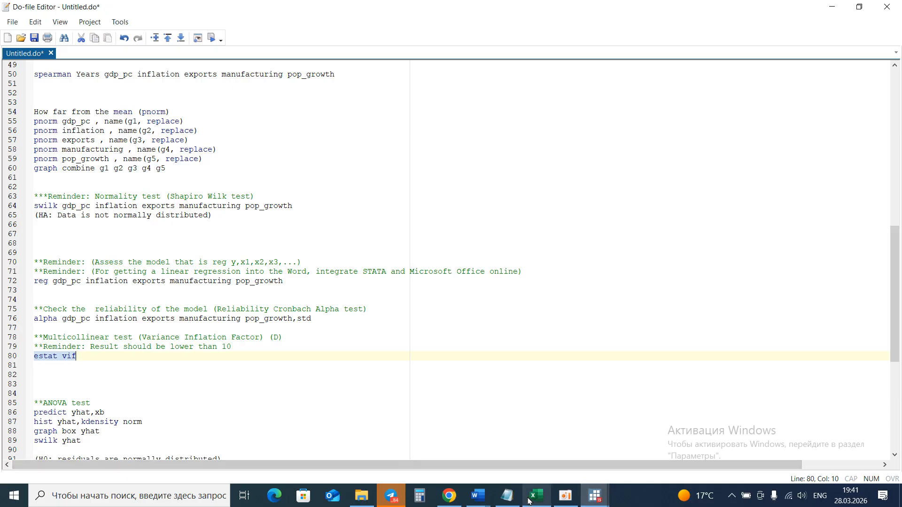
{"action": "left_click", "coordinate": [595, 496]}
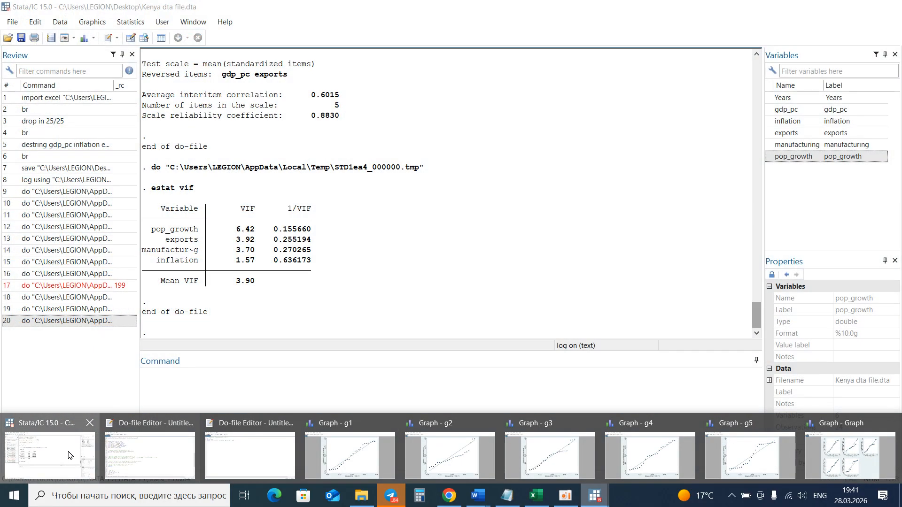
{"action": "left_click", "coordinate": [69, 455]}
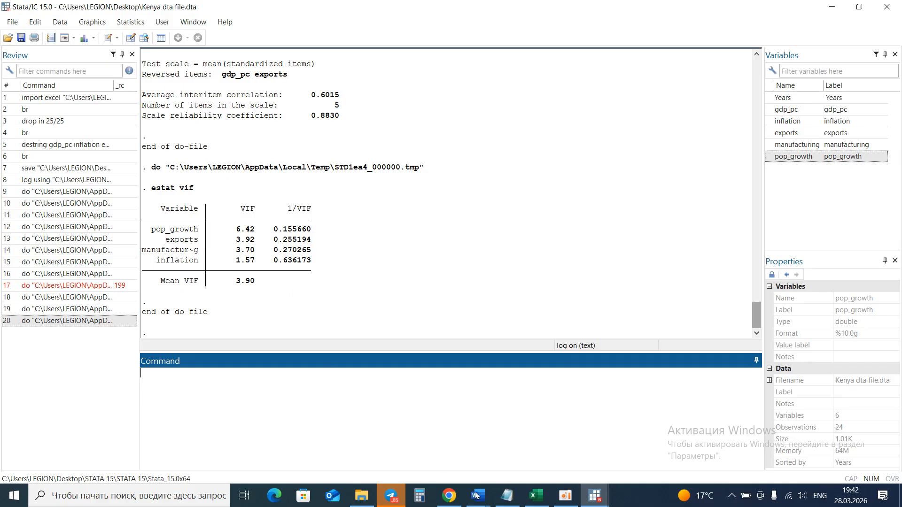
Execute the selected ANOVA test commands predict yhat, hist yhat with kdensity, graph box yhat and swilk yhat.
{"action": "left_click", "coordinate": [565, 496]}
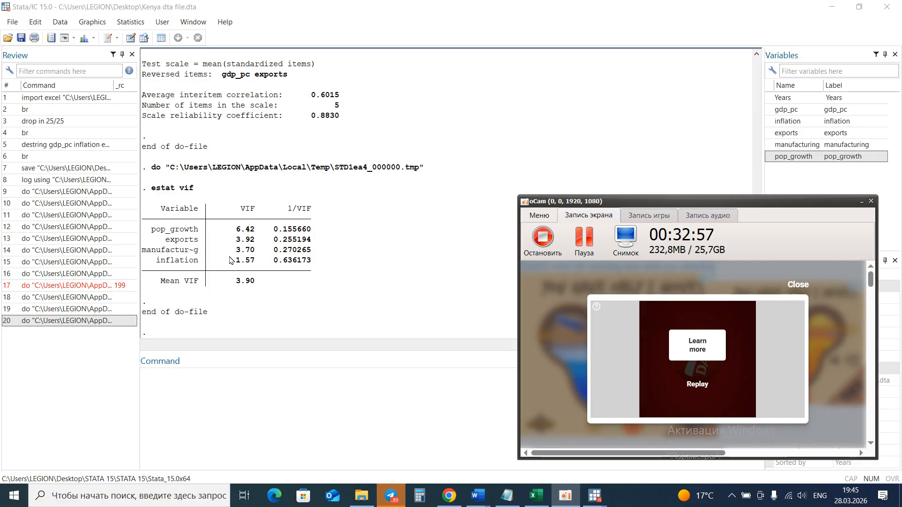
{"action": "left_click", "coordinate": [581, 242]}
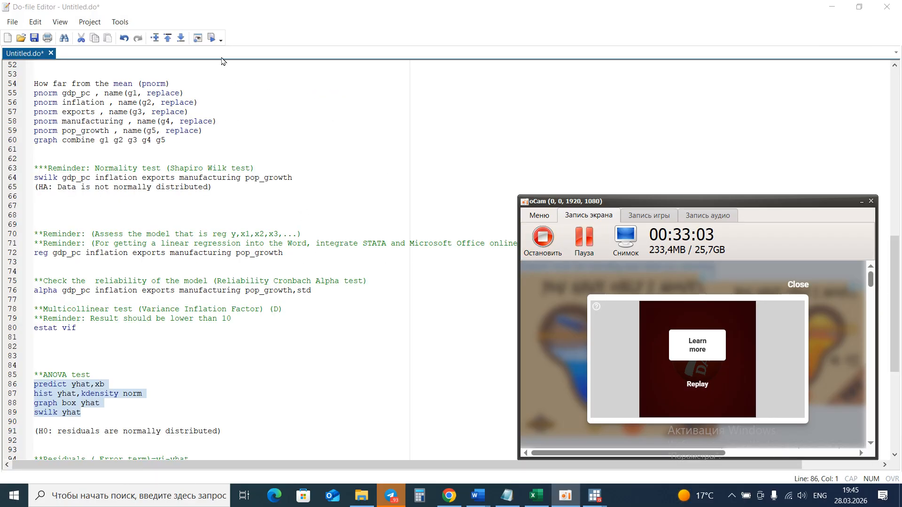
{"action": "left_click", "coordinate": [210, 39]}
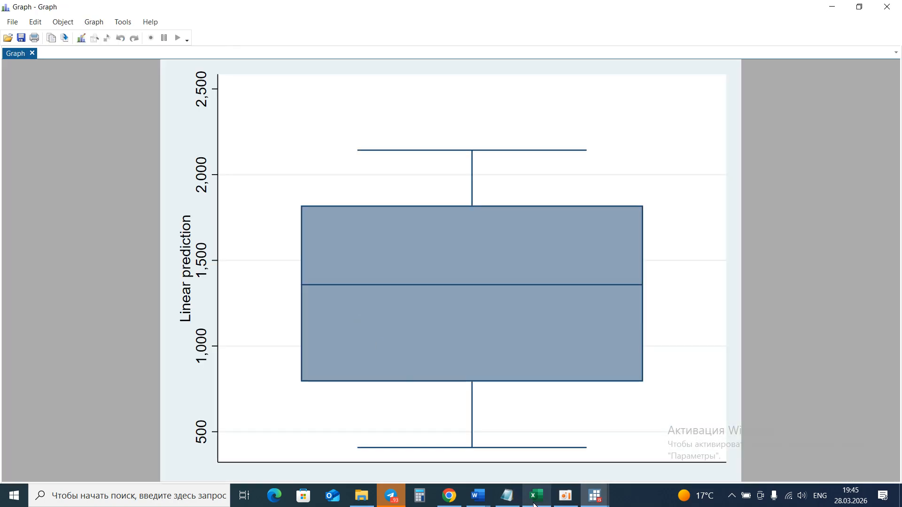
{"action": "left_click", "coordinate": [560, 498]}
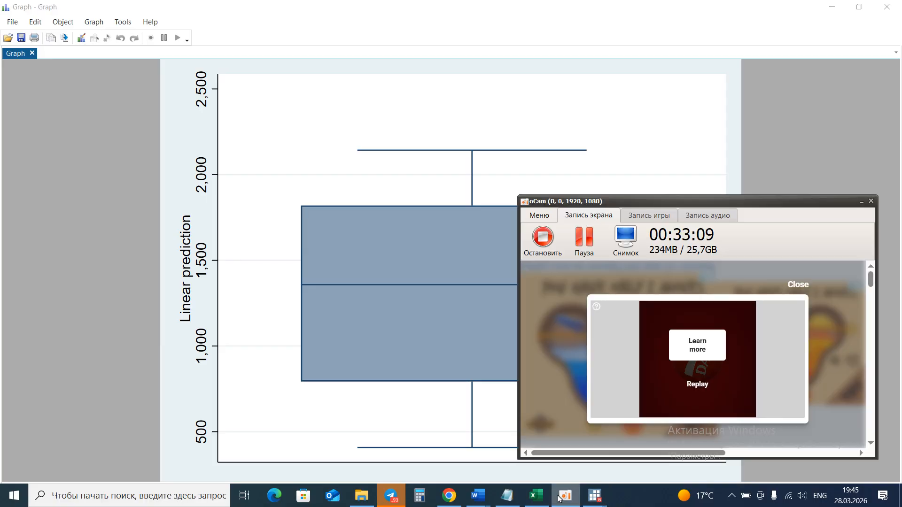
{"action": "left_click", "coordinate": [595, 240]}
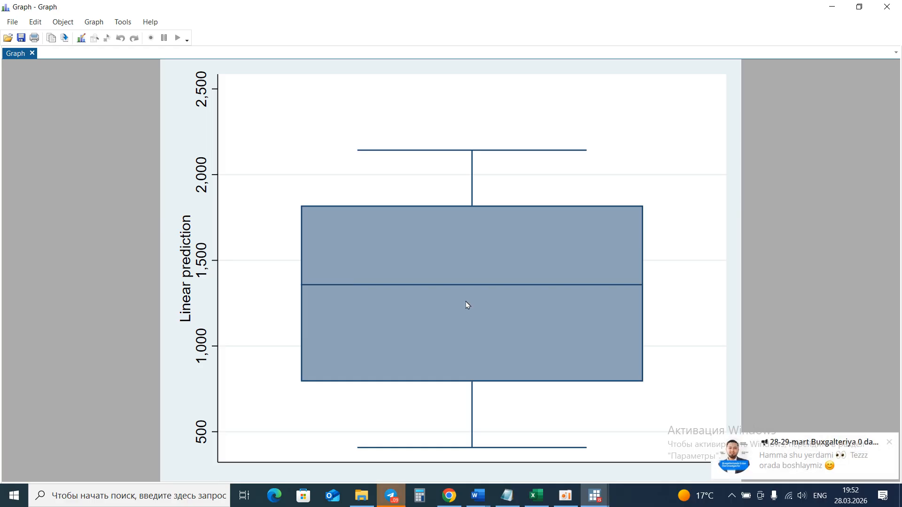
{"action": "left_click", "coordinate": [892, 442]}
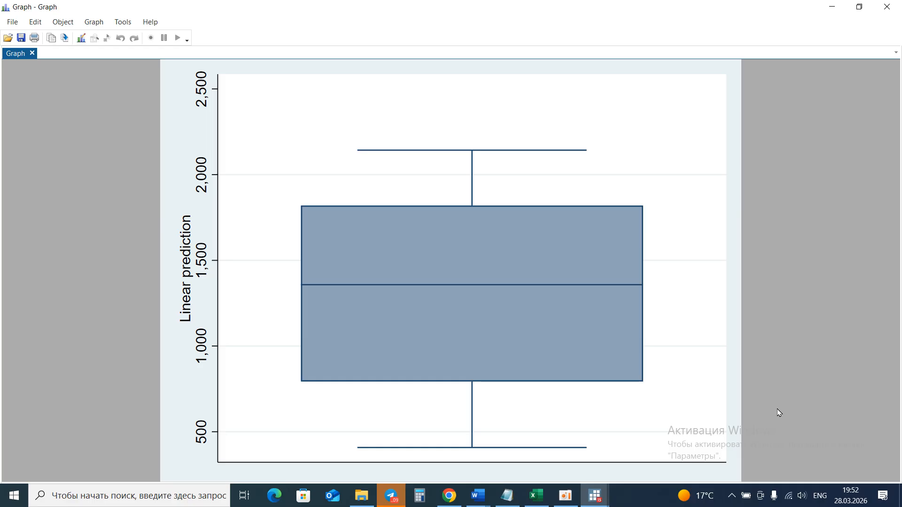
Select the residuals block (reg, predict ehat,resid and hist ehat,kdensity norm) in the do-file and execute it.
{"action": "left_click", "coordinate": [595, 496]}
{"action": "left_click", "coordinate": [153, 446]}
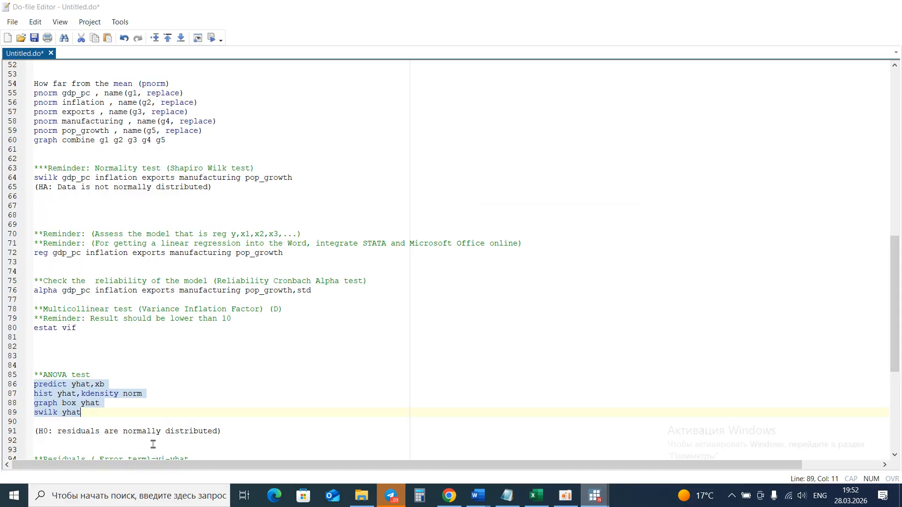
{"action": "scroll", "coordinate": [230, 408], "scroll_direction": "down", "scroll_amount": 3}
{"action": "scroll", "coordinate": [231, 407], "scroll_direction": "down", "scroll_amount": 1}
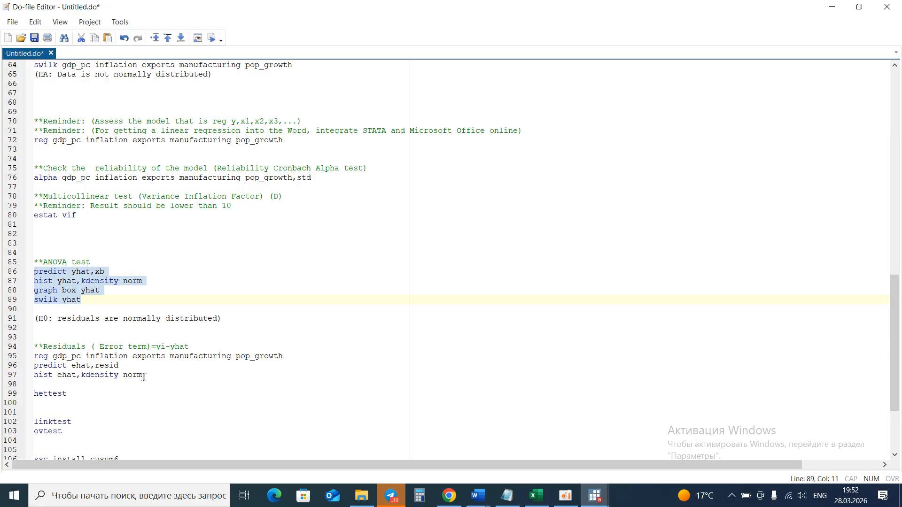
{"action": "left_click_drag", "start_coordinate": [143, 376], "coordinate": [28, 359]}
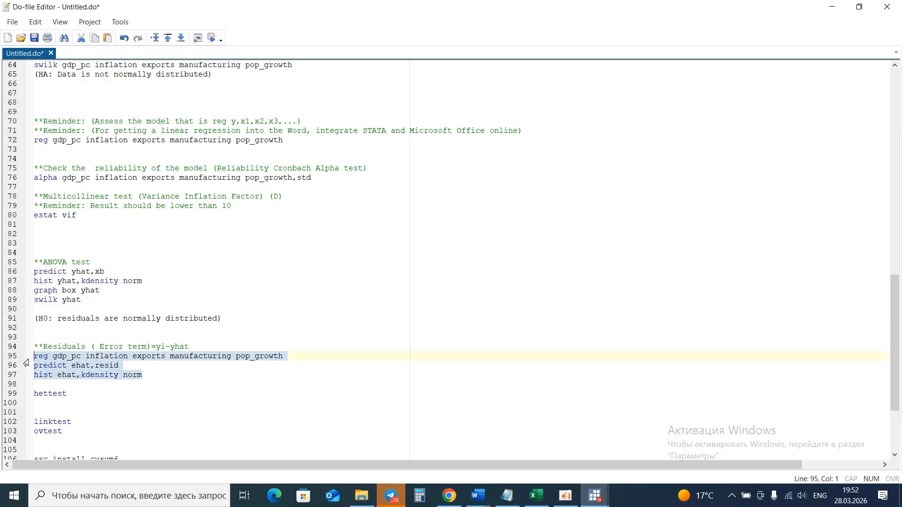
{"action": "left_click", "coordinate": [211, 41]}
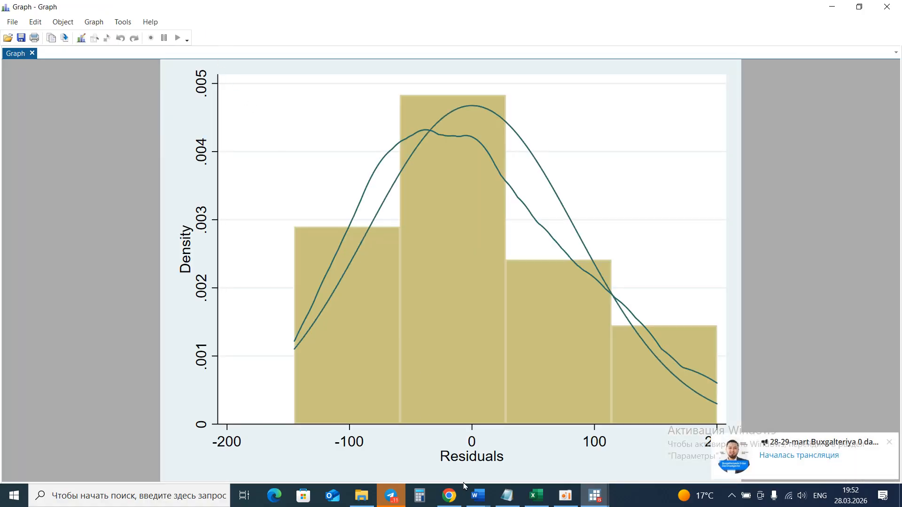
{"action": "left_click", "coordinate": [566, 496]}
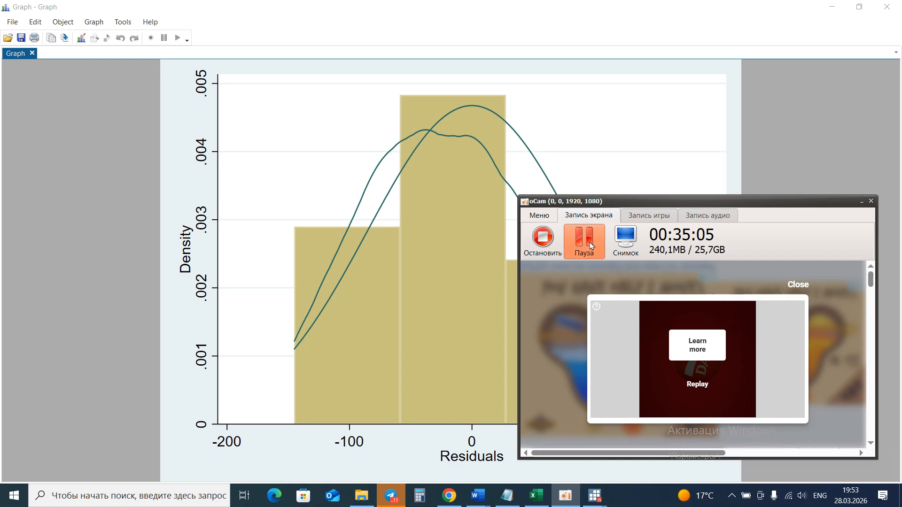
{"action": "left_click", "coordinate": [427, 233]}
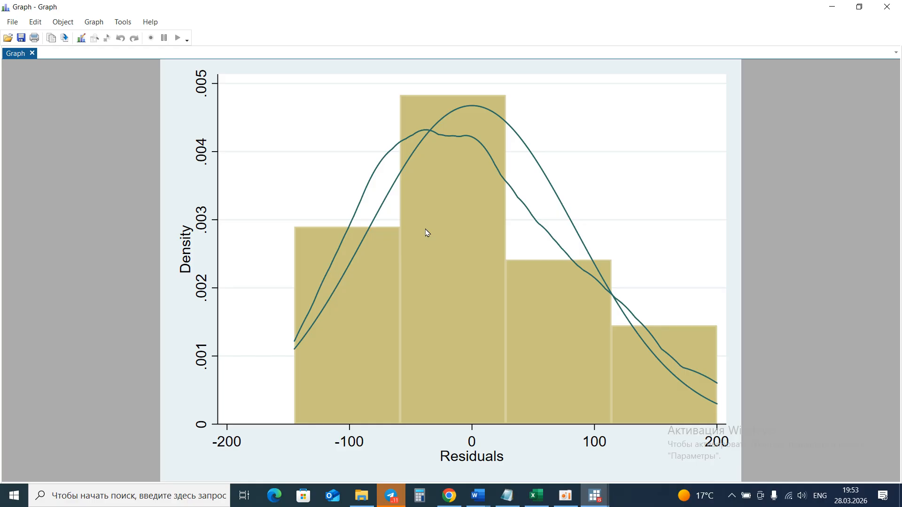
Select the hettest heteroskedasticity command in the do-file, execute it, and view its output in the Stata window.
{"action": "left_click", "coordinate": [597, 495]}
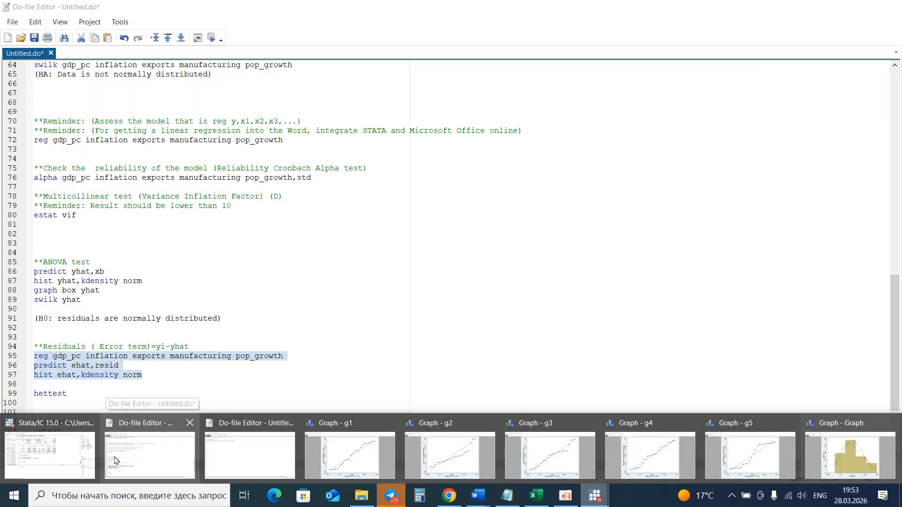
{"action": "left_click", "coordinate": [115, 460]}
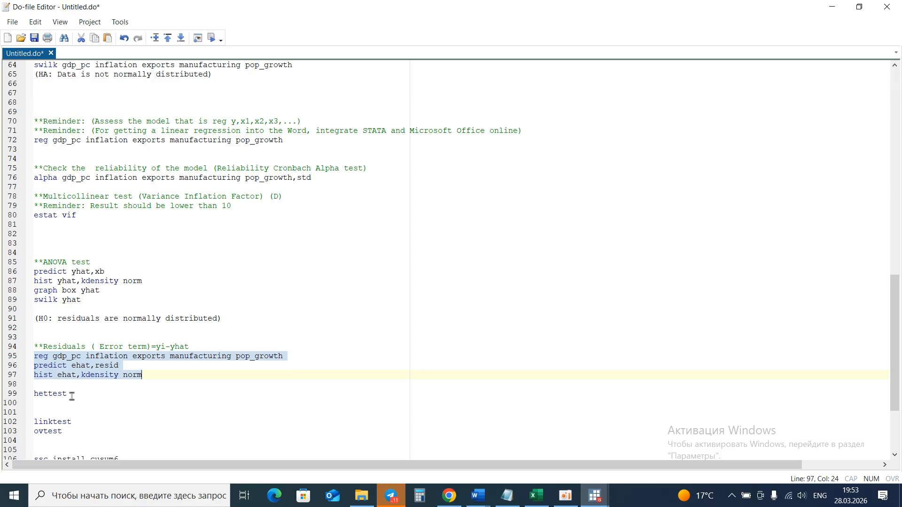
{"action": "left_click_drag", "start_coordinate": [72, 397], "coordinate": [26, 393]}
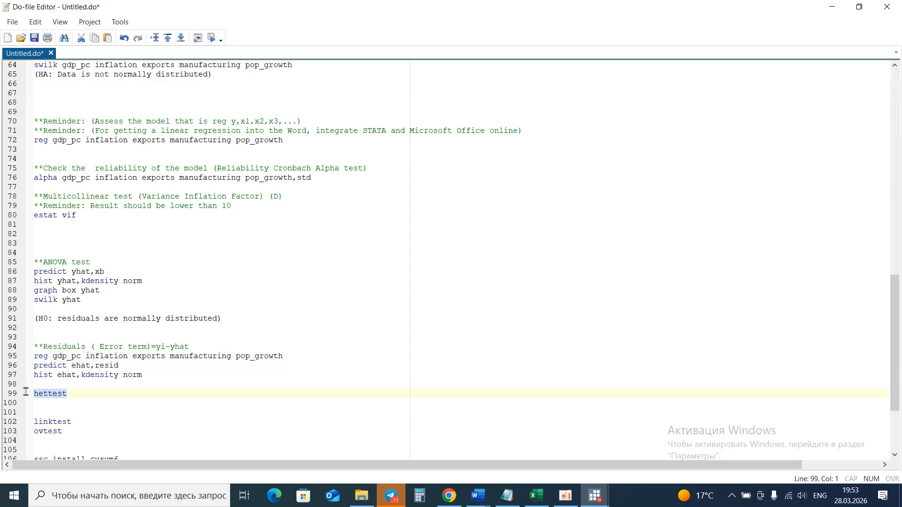
{"action": "left_click", "coordinate": [212, 38]}
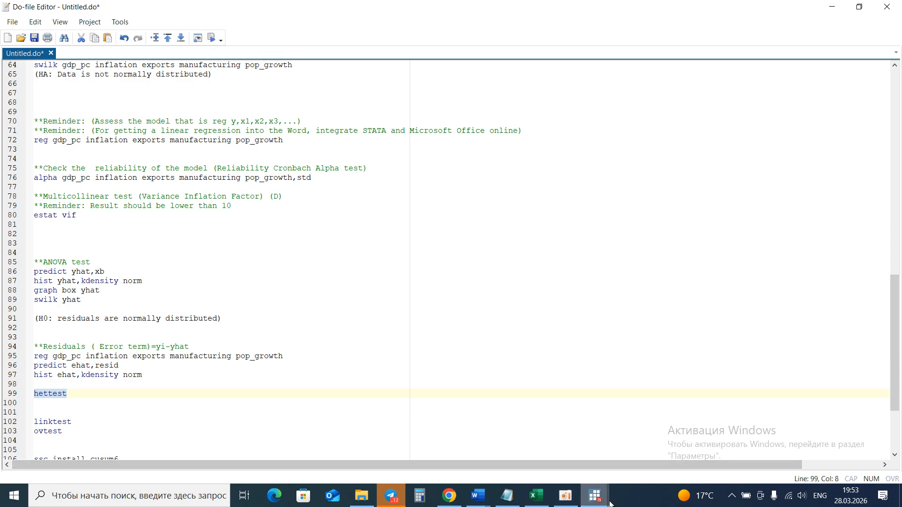
{"action": "left_click", "coordinate": [595, 496]}
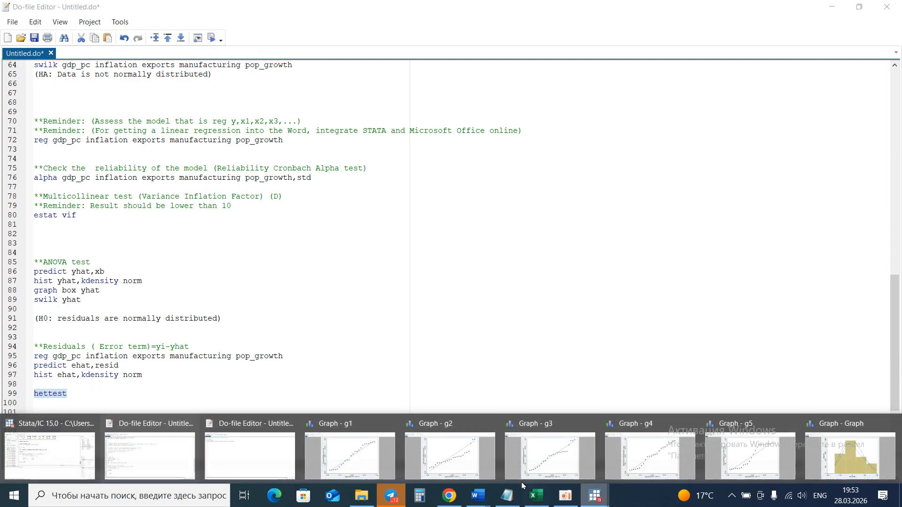
{"action": "left_click", "coordinate": [66, 452]}
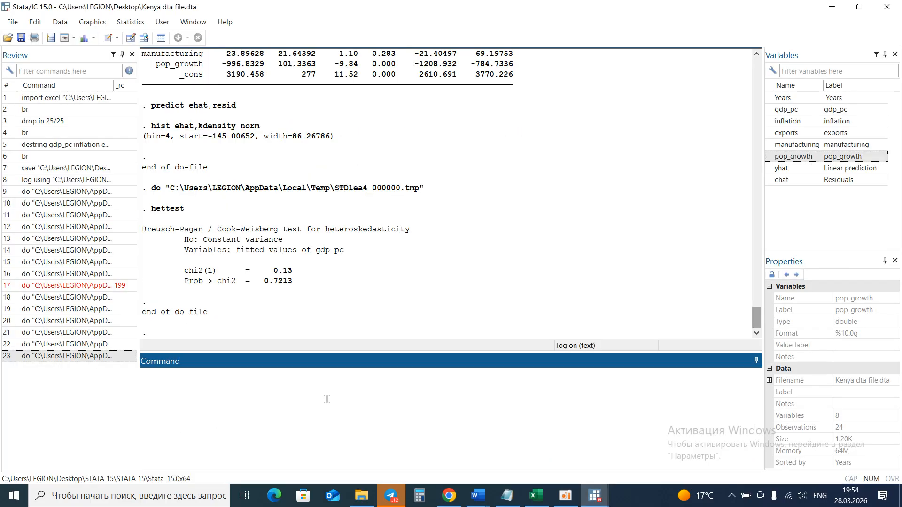
{"action": "left_click", "coordinate": [566, 495]}
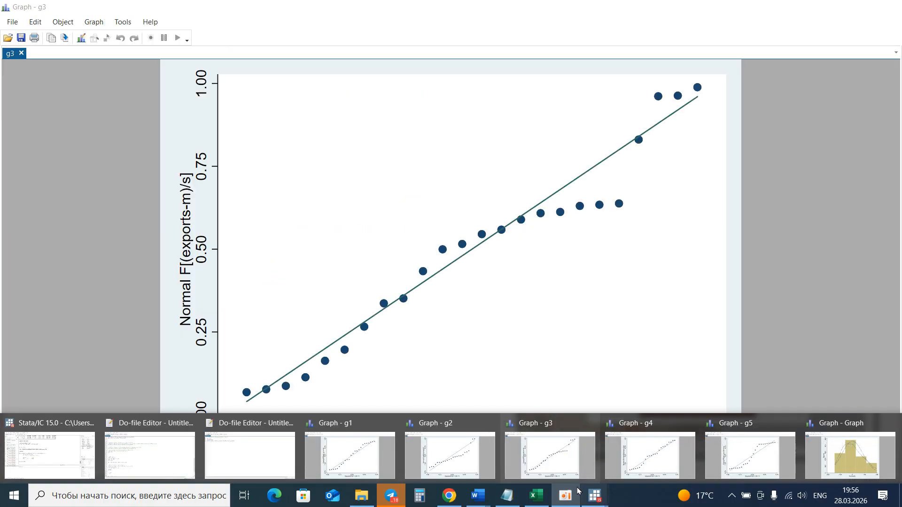
{"action": "mouse_move", "coordinate": [571, 499]}
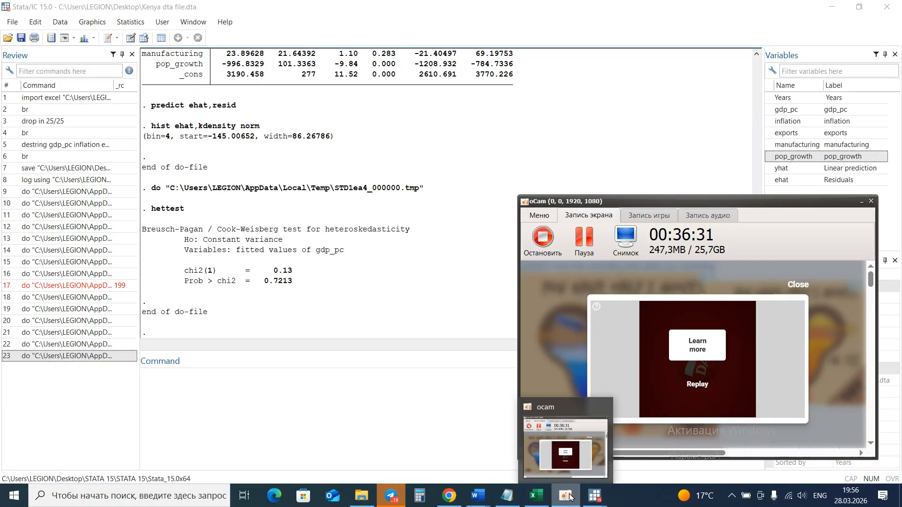
{"action": "left_click", "coordinate": [581, 242]}
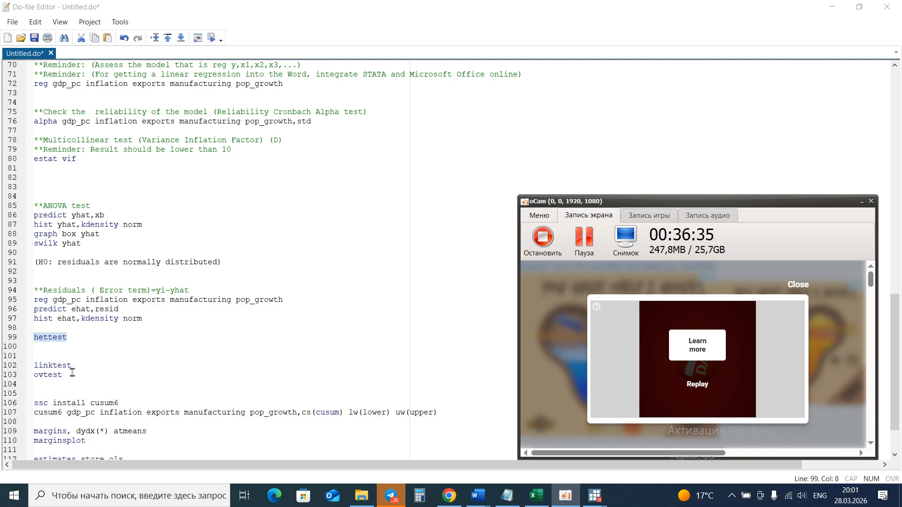
Select the linktest and ovtest specification commands in the do-file, execute them, and examine the Ramsey RESET output.
{"action": "left_click_drag", "start_coordinate": [72, 373], "coordinate": [34, 365]}
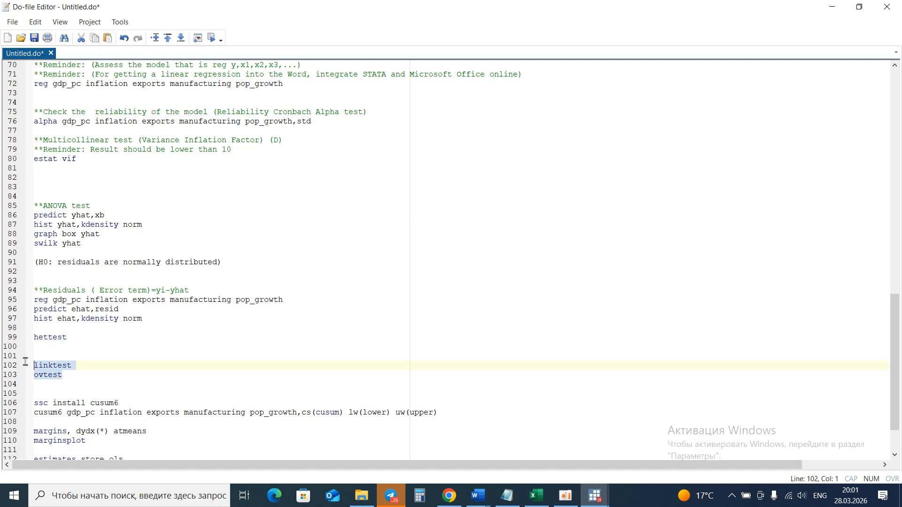
{"action": "left_click", "coordinate": [211, 37]}
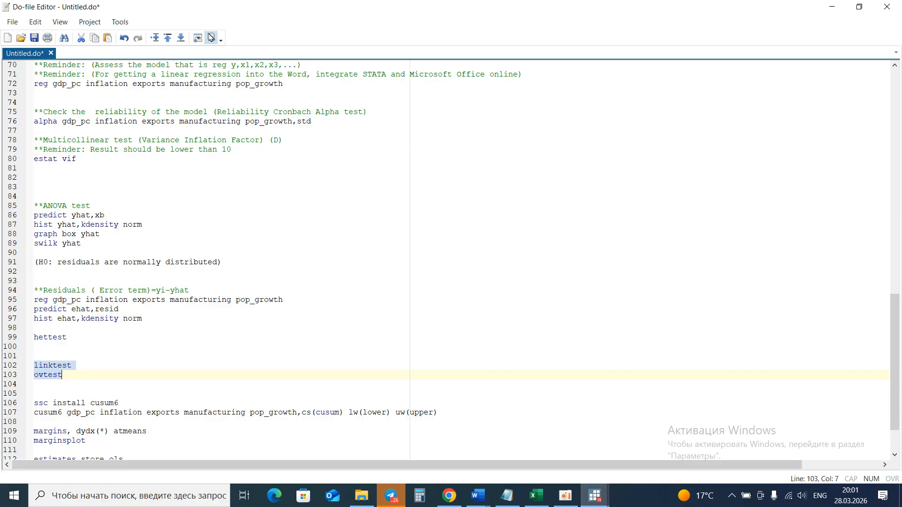
{"action": "left_click", "coordinate": [593, 497]}
{"action": "left_click", "coordinate": [54, 457]}
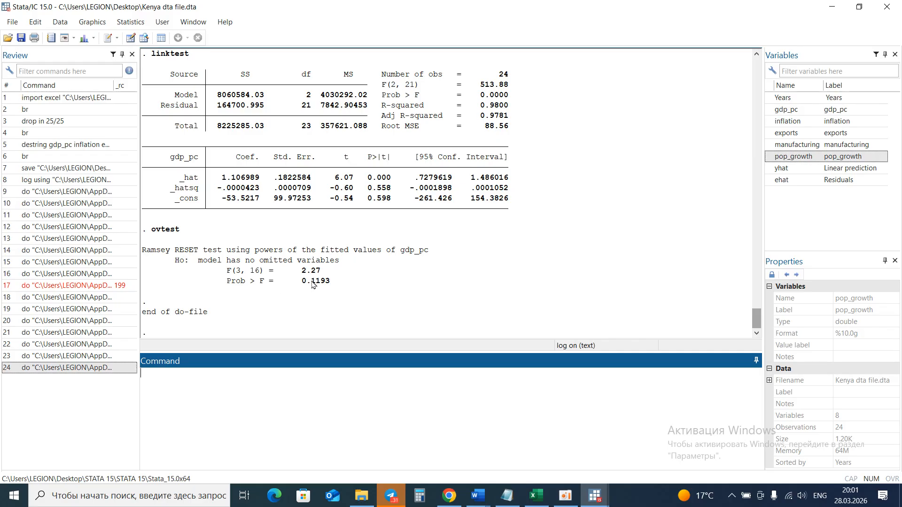
{"action": "left_click_drag", "start_coordinate": [331, 281], "coordinate": [306, 286]}
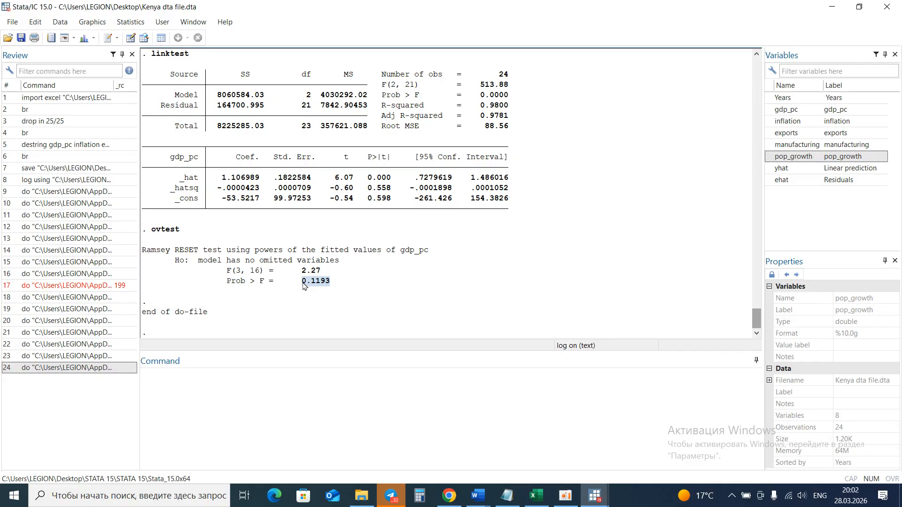
{"action": "left_click", "coordinate": [344, 281]}
Select the ssc install cusum6 and cusum6 CUSUM commands in the do-file and execute them to produce the CUSUM squared graph.
{"action": "mouse_move", "coordinate": [586, 491]}
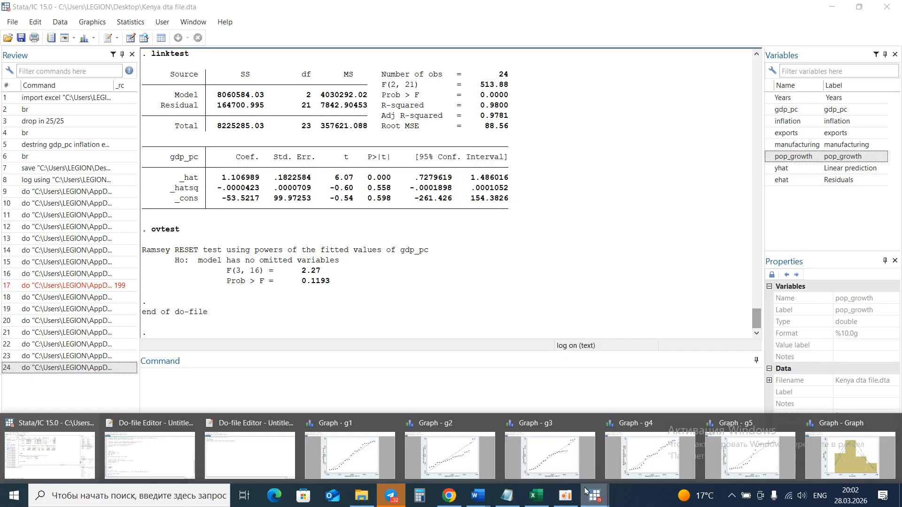
{"action": "left_click", "coordinate": [153, 447]}
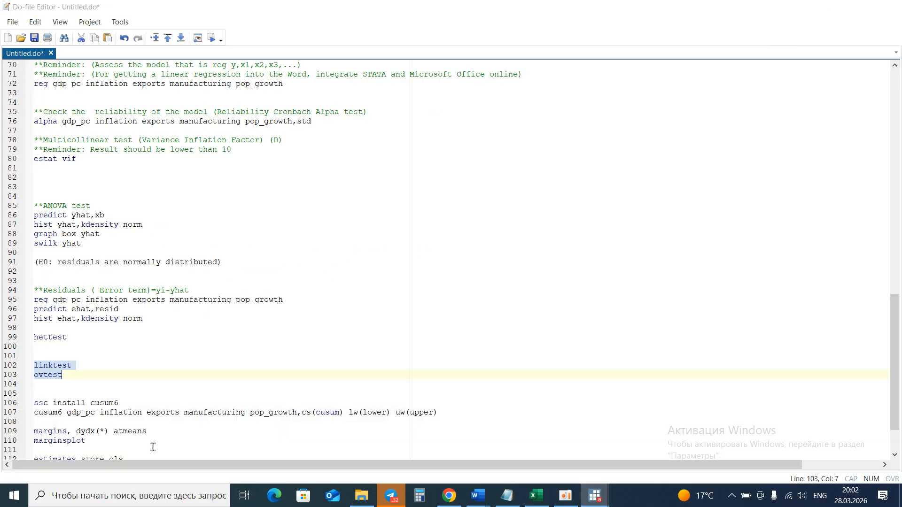
{"action": "scroll", "coordinate": [174, 320], "scroll_direction": "down", "scroll_amount": 2}
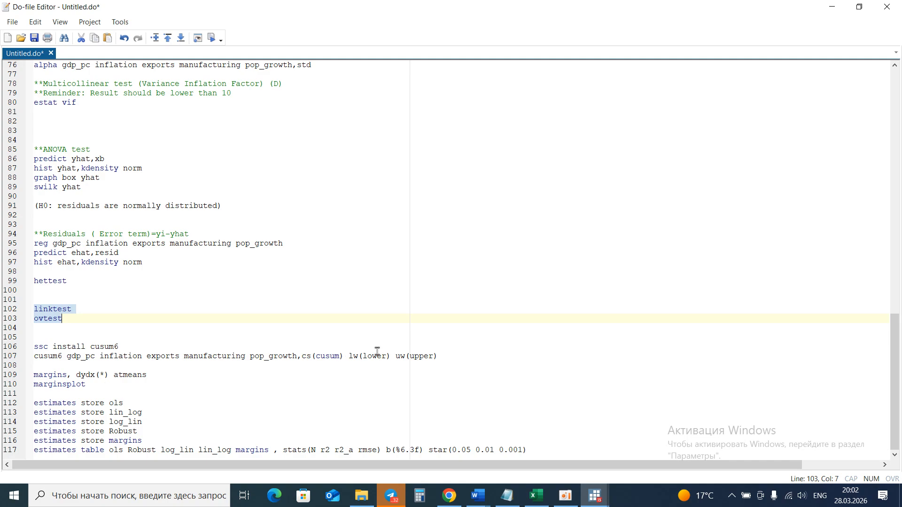
{"action": "left_click", "coordinate": [440, 352]}
{"action": "left_click_drag", "start_coordinate": [441, 353], "coordinate": [1, 347]}
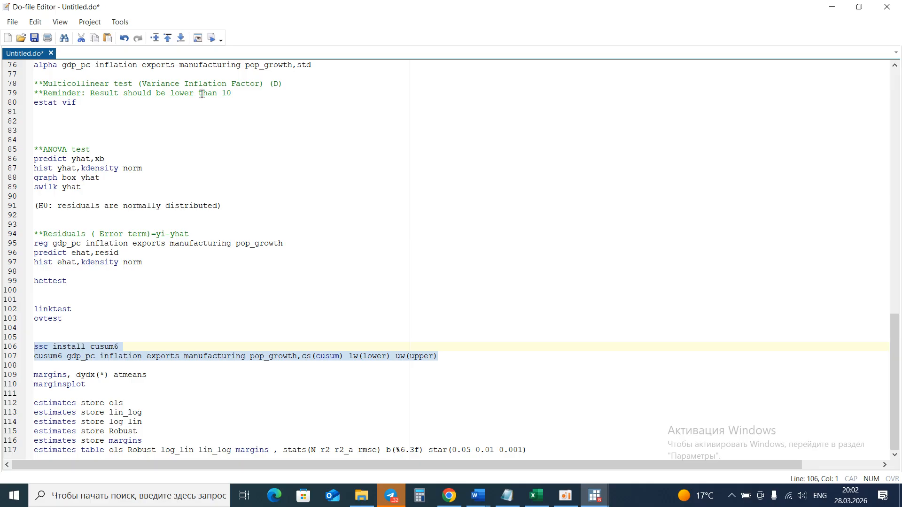
{"action": "left_click", "coordinate": [211, 41]}
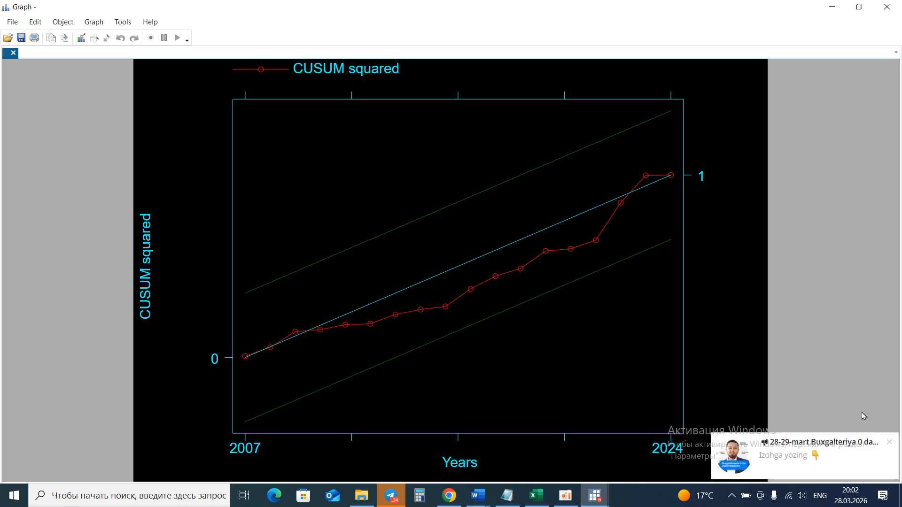
{"action": "left_click", "coordinate": [890, 442]}
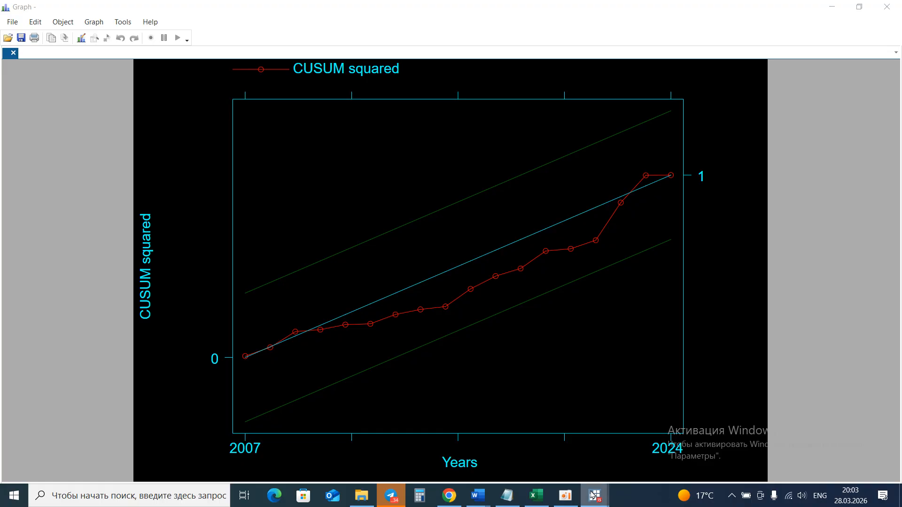
{"action": "left_click", "coordinate": [566, 496]}
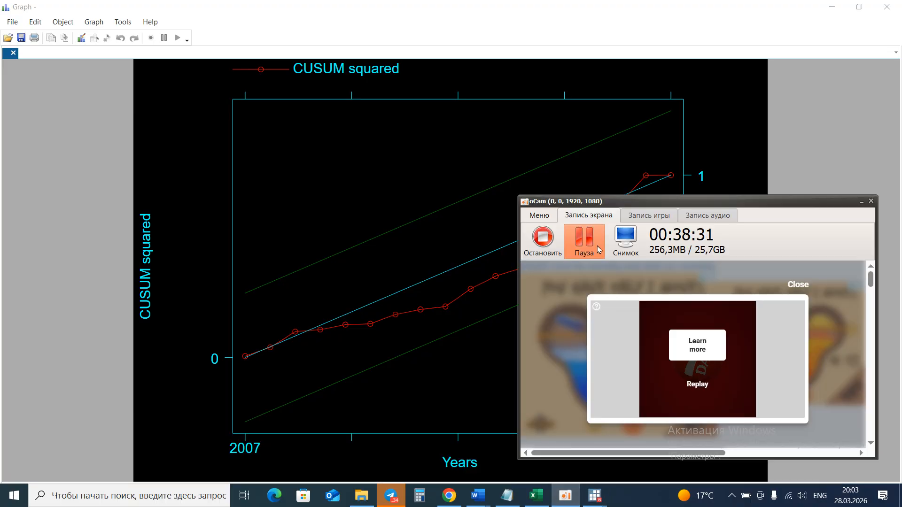
{"action": "left_click", "coordinate": [475, 256]}
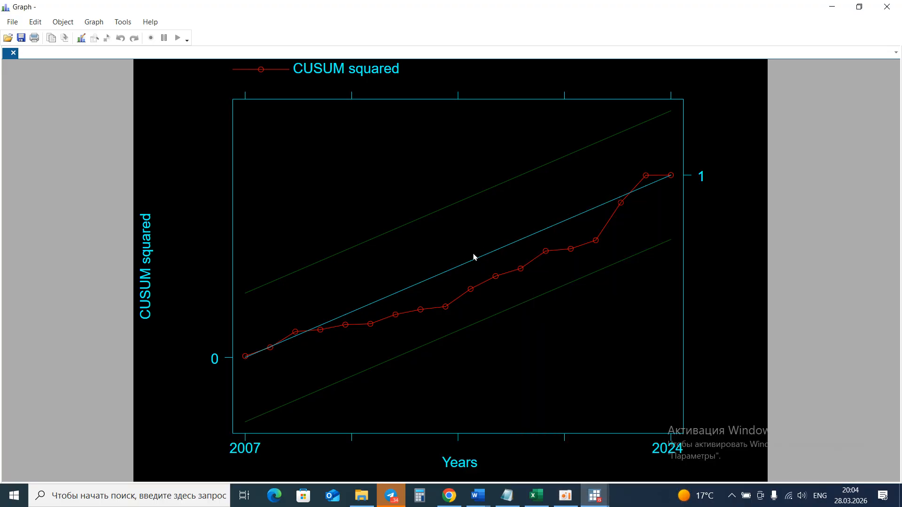
Copy the CUSUM squared graph and switch to the Word paper, scrolling to its CUSUM figure section.
{"action": "right_click", "coordinate": [546, 255]}
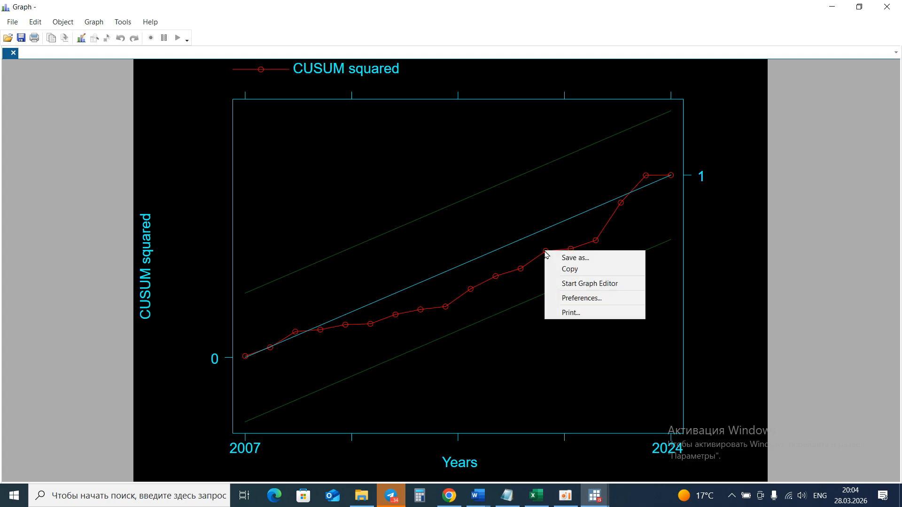
{"action": "left_click", "coordinate": [568, 269]}
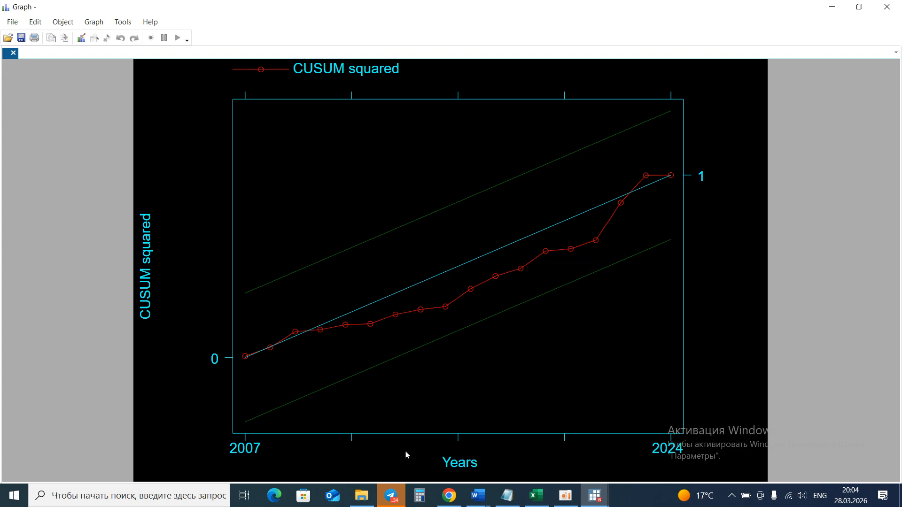
{"action": "left_click", "coordinate": [479, 495]}
{"action": "left_click", "coordinate": [360, 455]}
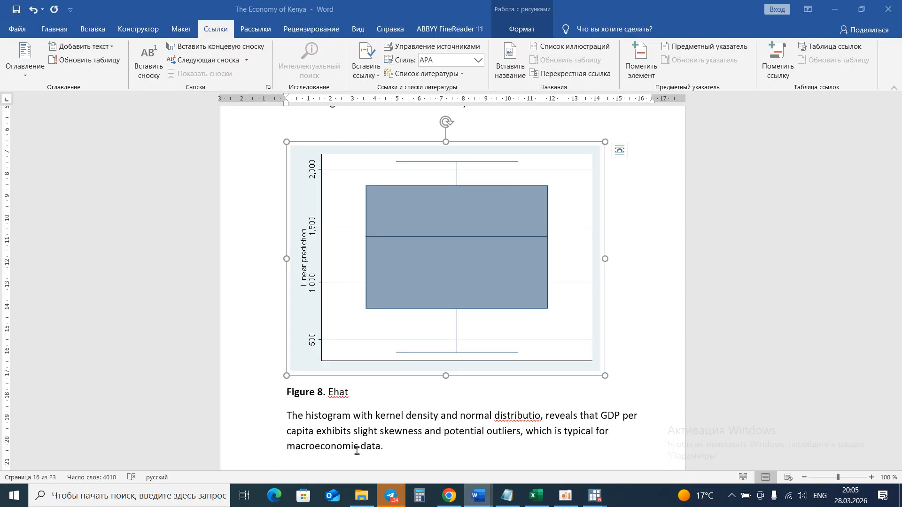
{"action": "scroll", "coordinate": [373, 363], "scroll_direction": "down", "scroll_amount": 10}
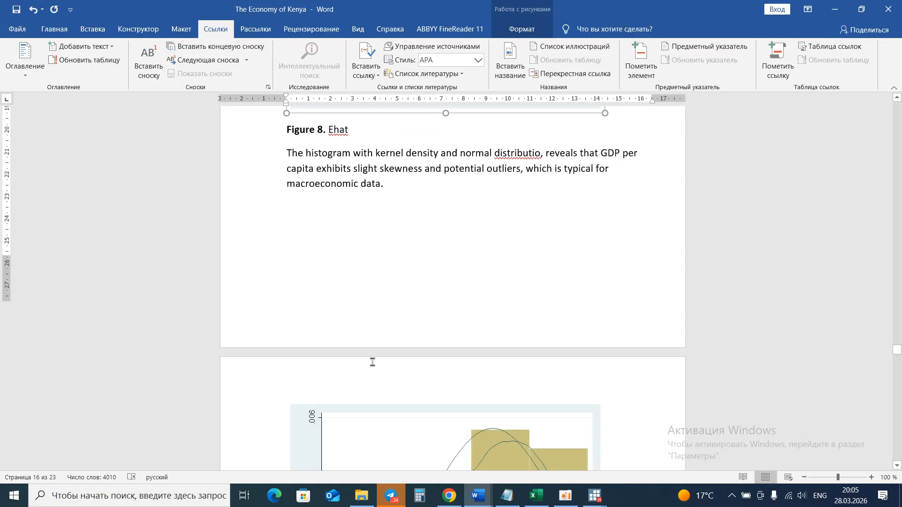
{"action": "scroll", "coordinate": [373, 362], "scroll_direction": "down", "scroll_amount": 15}
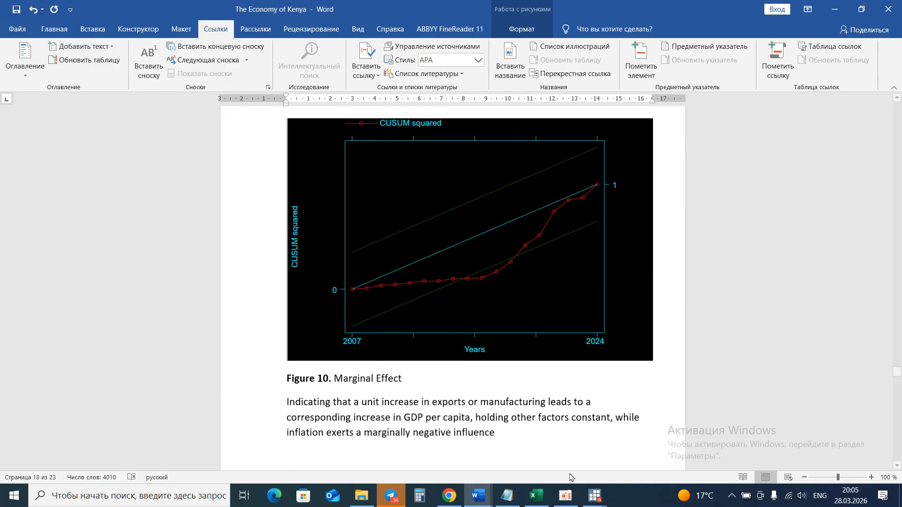
Select the margins, dydx(*) atmeans and marginsplot commands in the do-file and execute them.
{"action": "left_click", "coordinate": [595, 496]}
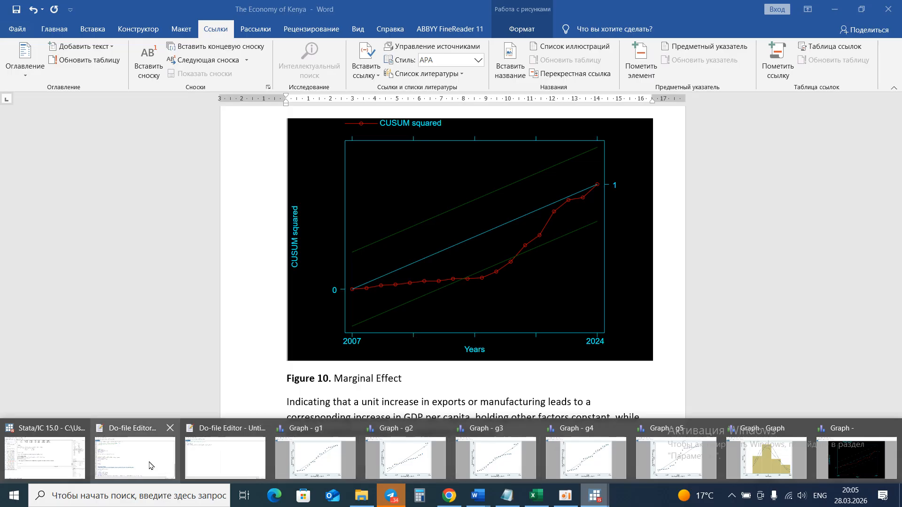
{"action": "mouse_move", "coordinate": [127, 459]}
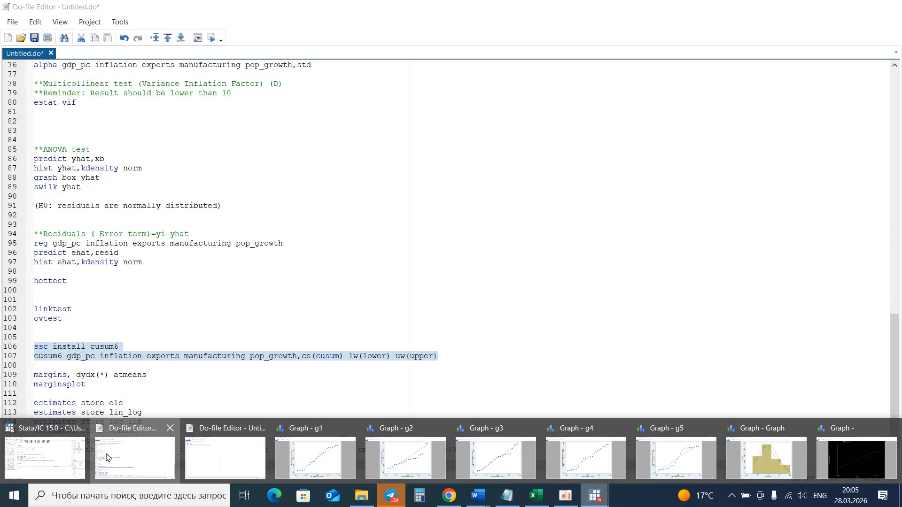
{"action": "left_click", "coordinate": [107, 454]}
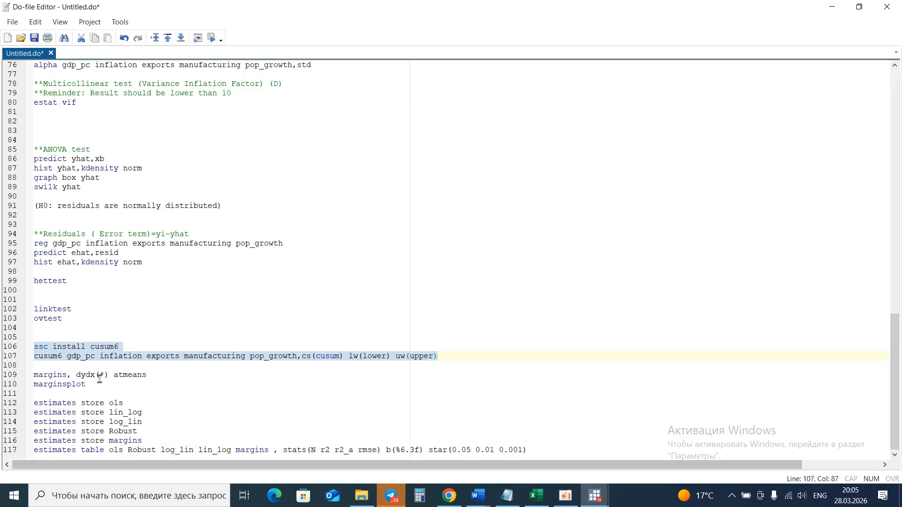
{"action": "left_click_drag", "start_coordinate": [86, 384], "coordinate": [30, 376]}
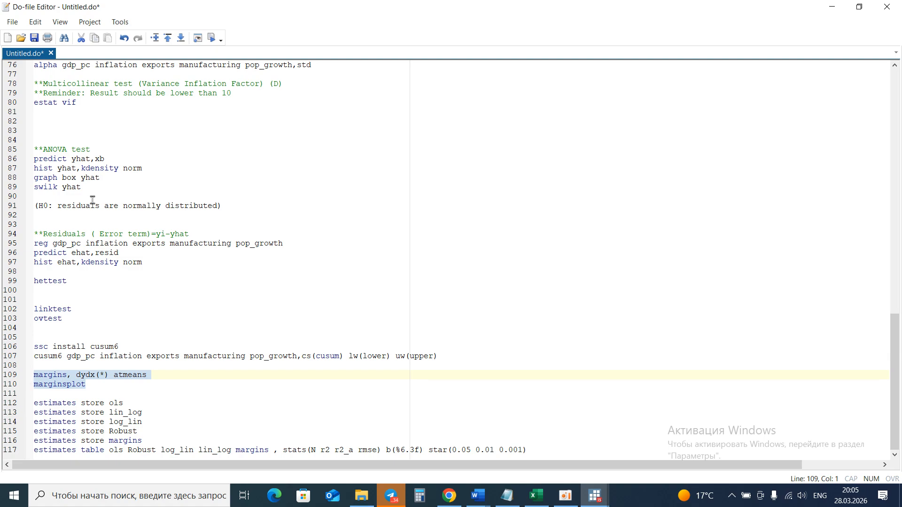
{"action": "left_click", "coordinate": [211, 38]}
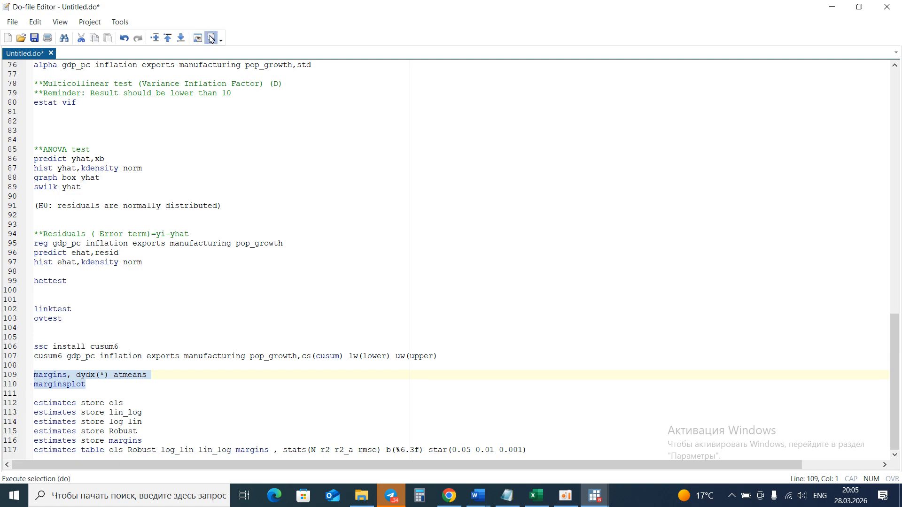